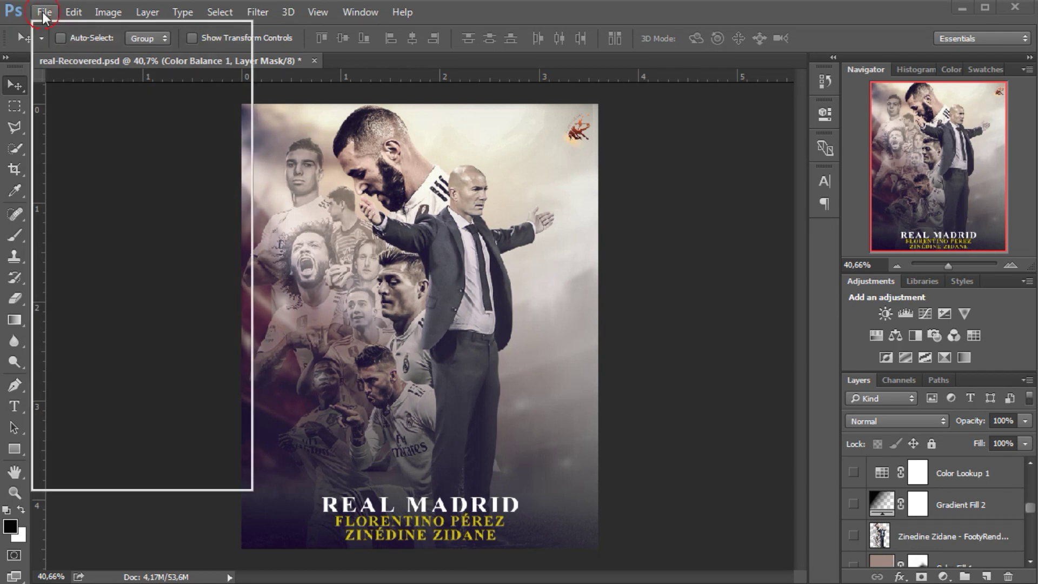
Create a new white 1080 by 1350 px RGB document at 300 pixels/centimeter, named "real madrid / poster"
left_click(61, 33)
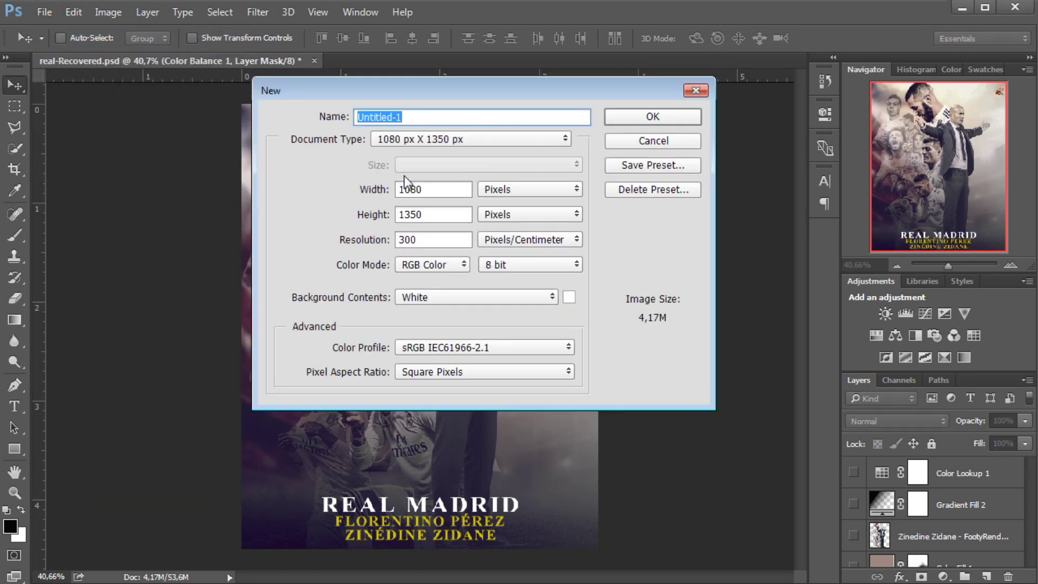
left_click(428, 186)
left_click(434, 214)
left_click(422, 240)
left_click(403, 120)
type("real ma")
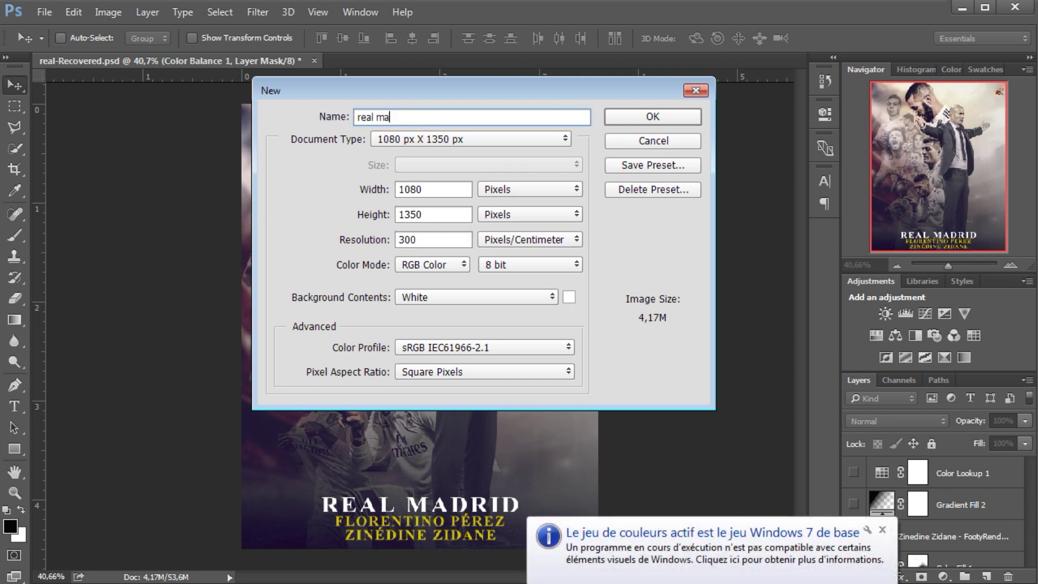
type("drid /")
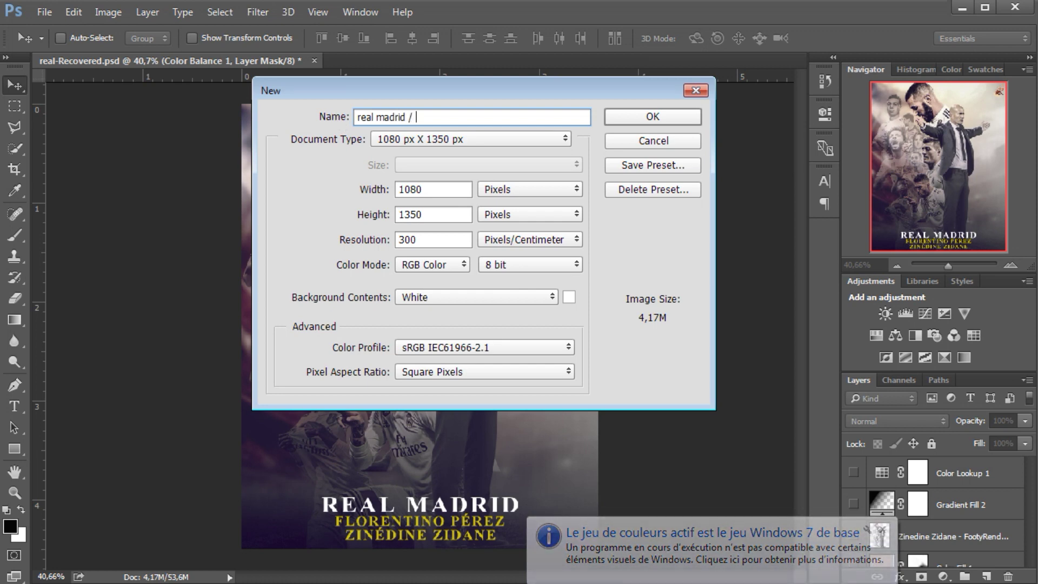
type(" poster")
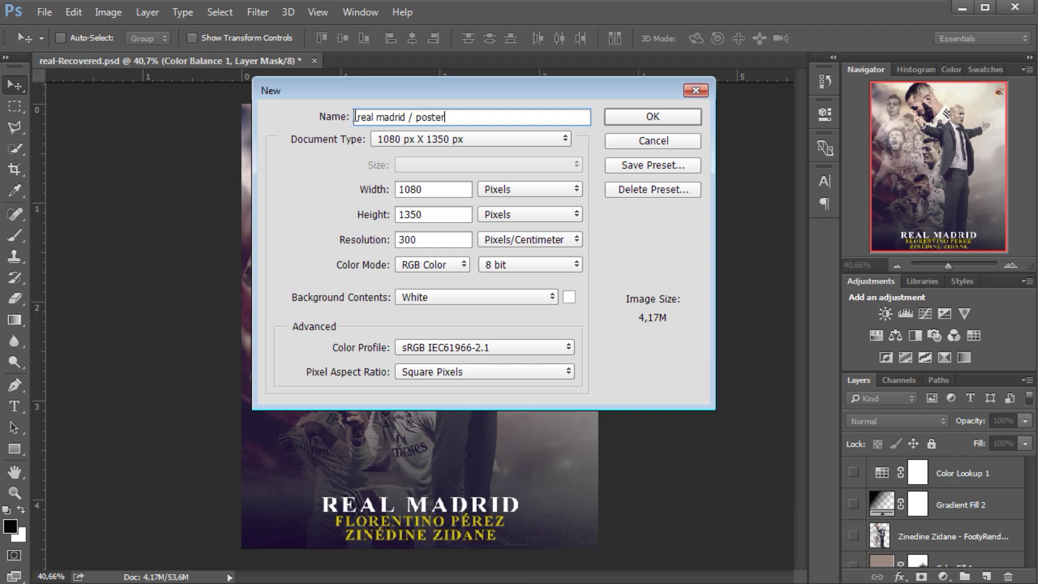
left_click(632, 118)
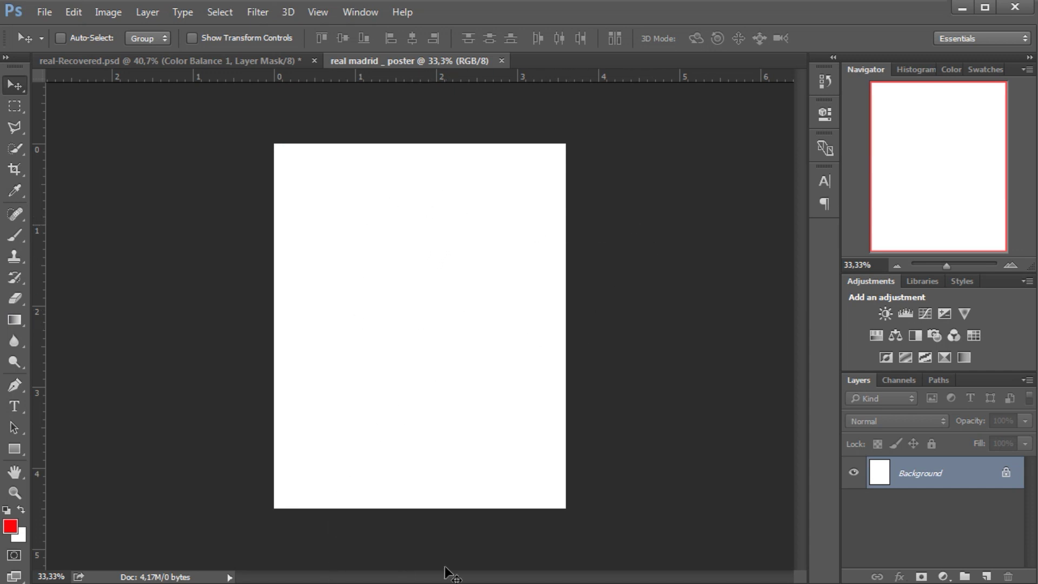
key("ctrl+o")
double_click(302, 186)
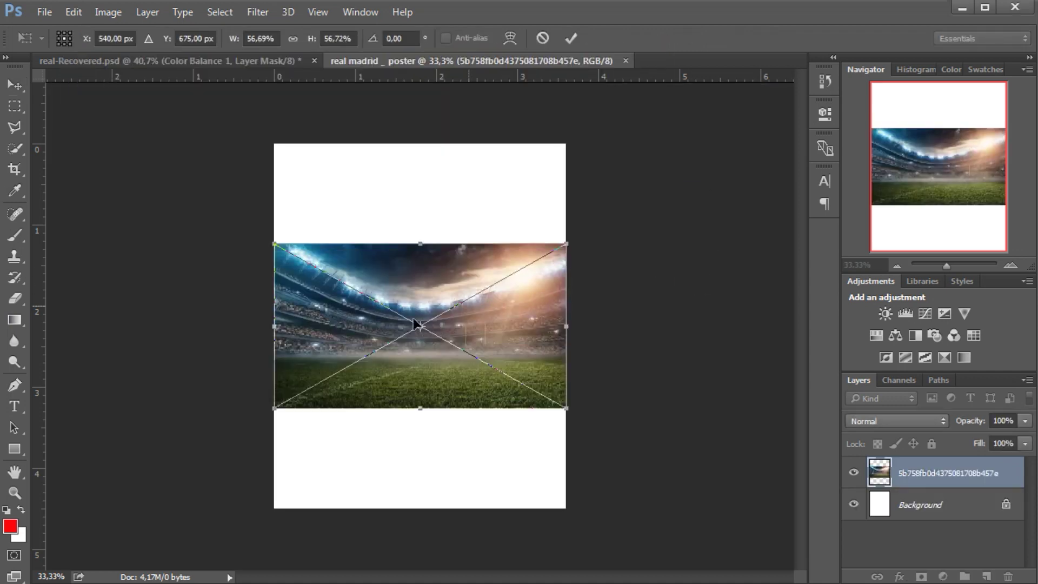
left_click_drag(414, 323, 416, 374)
left_click(570, 37)
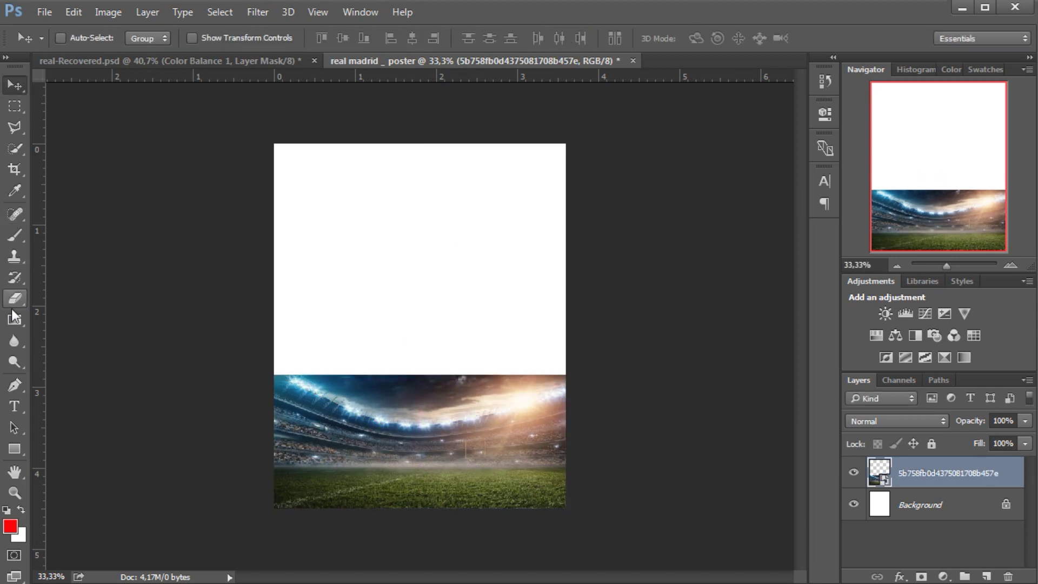
Add a layer mask to the stadium layer and set up a soft black brush: 235 px, 5% hardness, 60% opacity
left_click(22, 233)
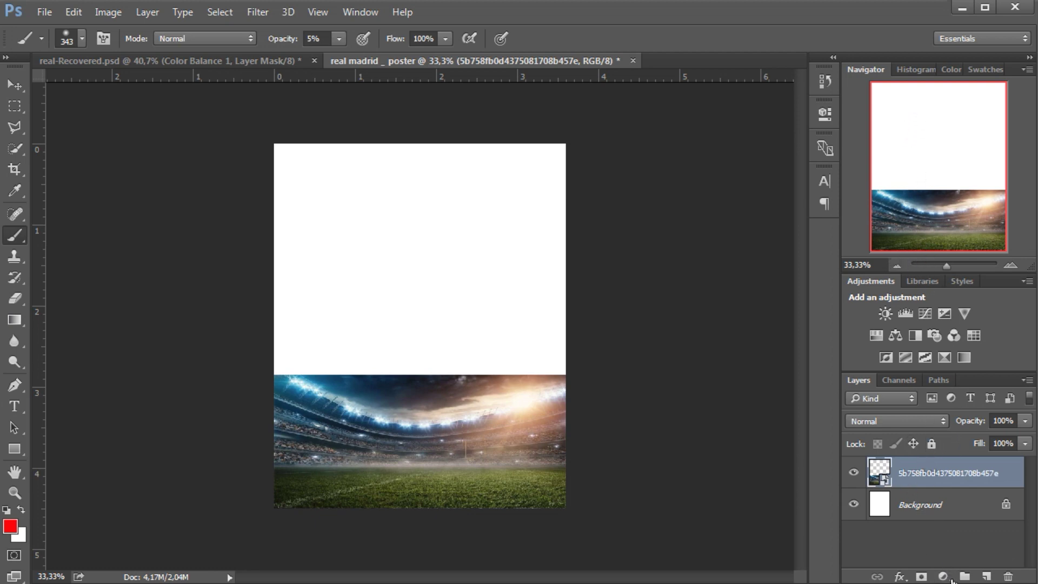
left_click(922, 576)
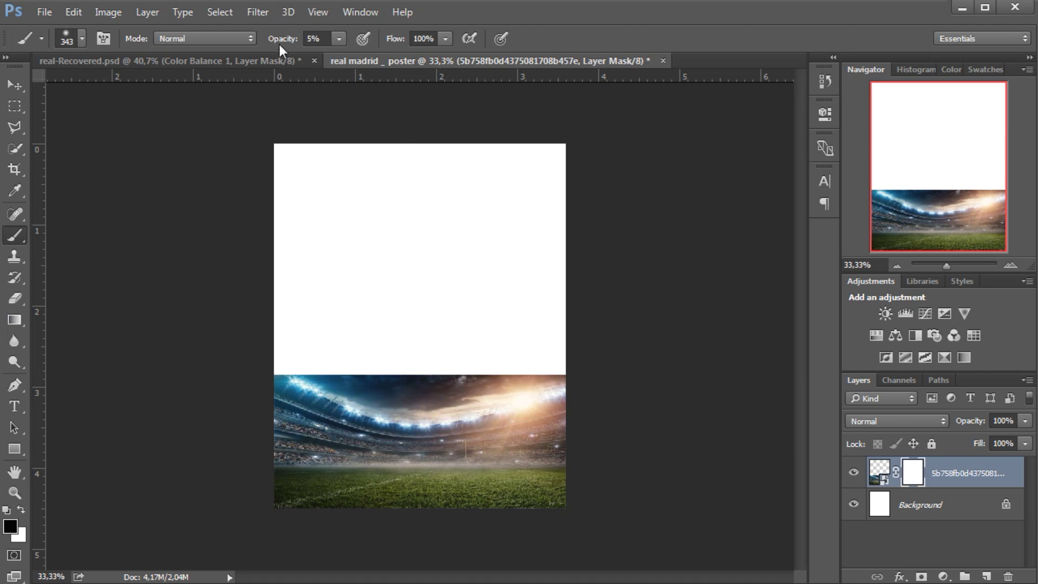
left_click_drag(292, 43, 338, 42)
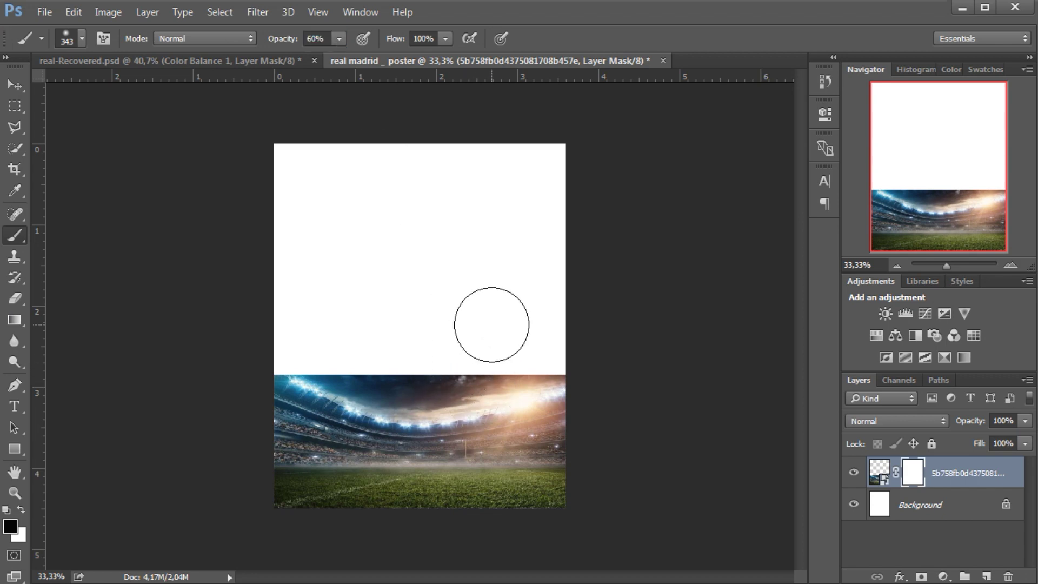
right_click(468, 300)
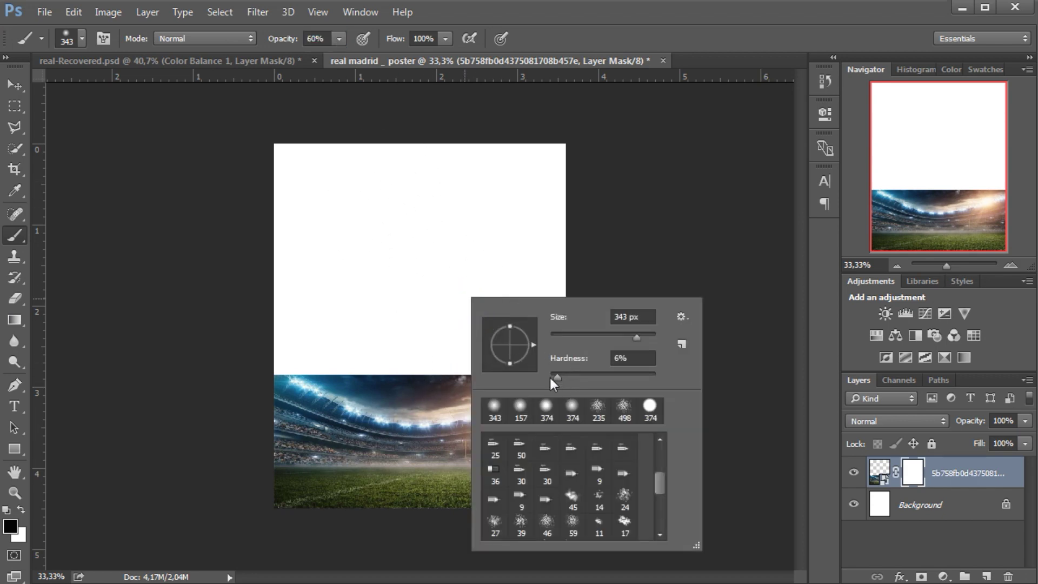
left_click(520, 410)
left_click_drag(562, 378, 560, 378)
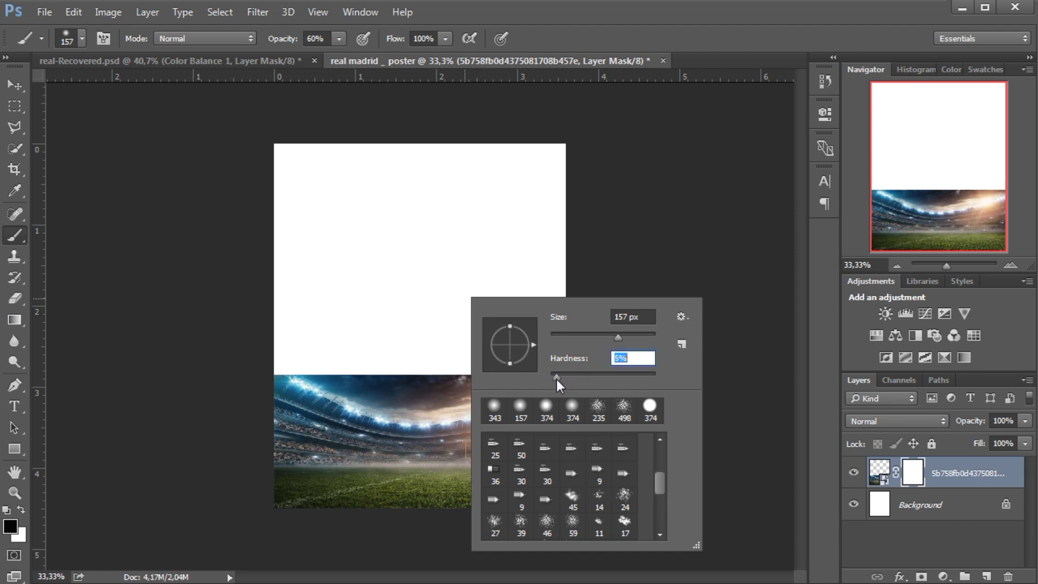
left_click_drag(617, 337, 630, 340)
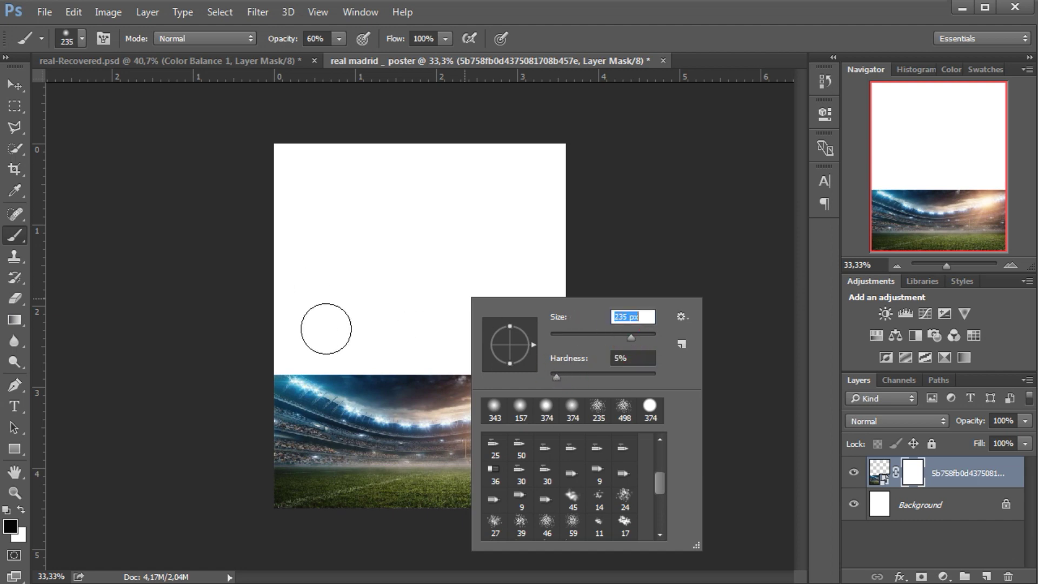
Paint out the stadium's sky and stands on the mask, leaving the grass, raising the brush to 72% opacity and 390 px
left_click(285, 362)
mouse_move(314, 364)
left_mouse_down()
mouse_move(285, 363)
mouse_move(438, 381)
left_mouse_up()
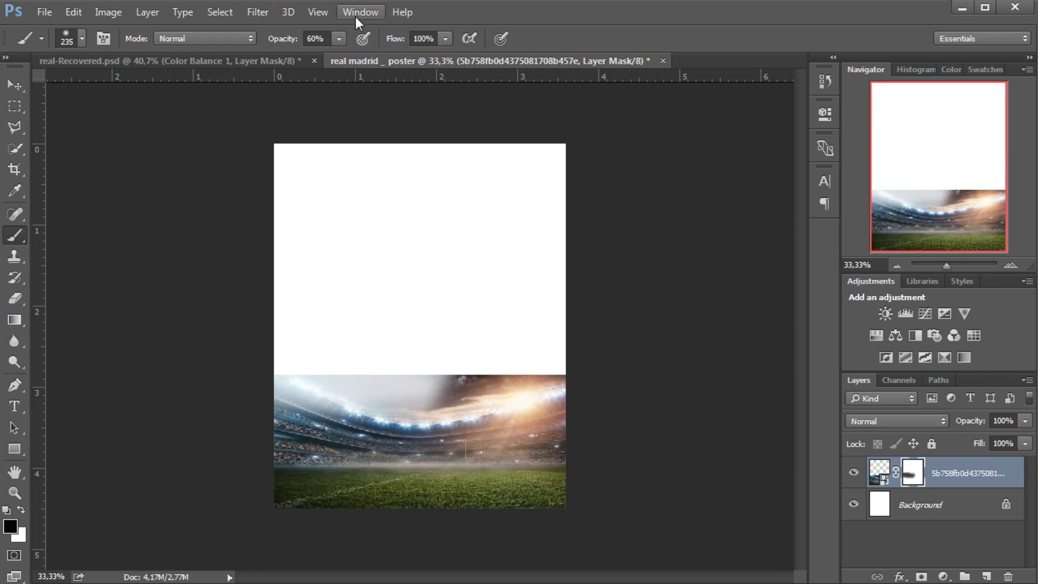
left_click_drag(285, 42, 294, 42)
mouse_move(320, 364)
left_mouse_down()
mouse_move(486, 384)
mouse_move(477, 399)
mouse_move(305, 402)
mouse_move(596, 387)
mouse_move(482, 372)
mouse_move(605, 375)
mouse_move(382, 382)
mouse_move(333, 404)
mouse_move(348, 391)
mouse_move(618, 390)
mouse_move(486, 394)
left_mouse_up()
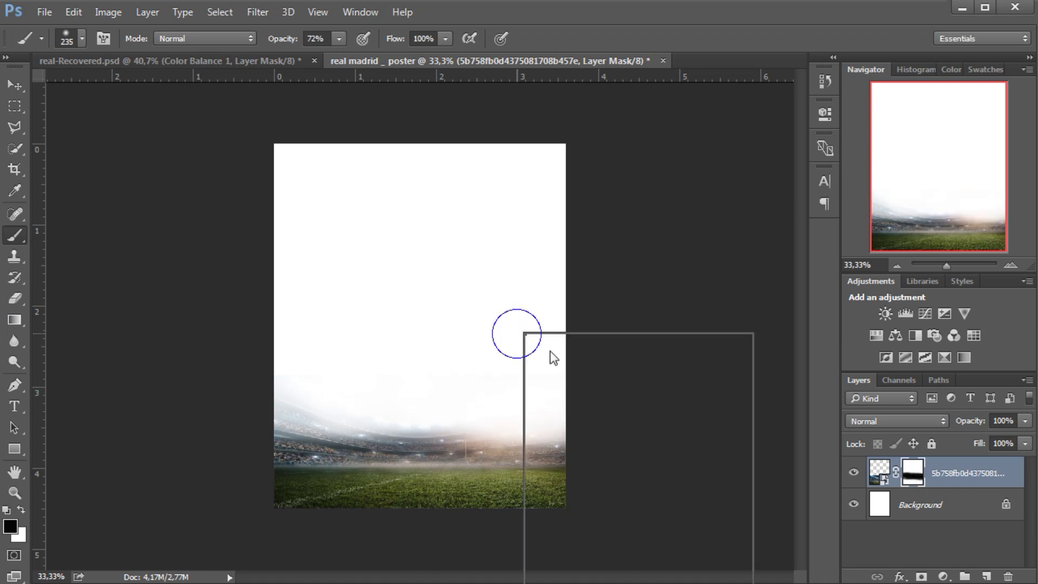
right_click(524, 332)
mouse_move(386, 405)
left_mouse_down()
mouse_move(462, 409)
mouse_move(259, 416)
mouse_move(397, 405)
mouse_move(430, 415)
mouse_move(556, 411)
mouse_move(518, 420)
left_mouse_up()
mouse_move(598, 409)
left_mouse_down()
mouse_move(301, 415)
mouse_move(374, 412)
mouse_move(251, 412)
mouse_move(364, 406)
mouse_move(210, 389)
mouse_move(600, 408)
mouse_move(492, 422)
mouse_move(279, 406)
mouse_move(431, 403)
mouse_move(319, 404)
left_mouse_up()
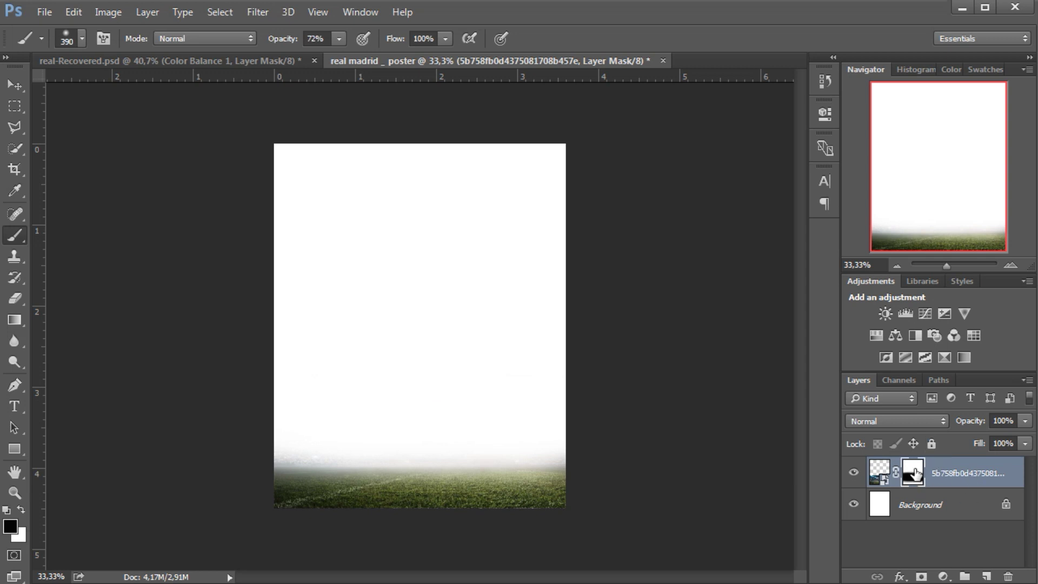
Place a second copy of the stadium image directly above the Background layer and scale it to about 138%
left_click(960, 503)
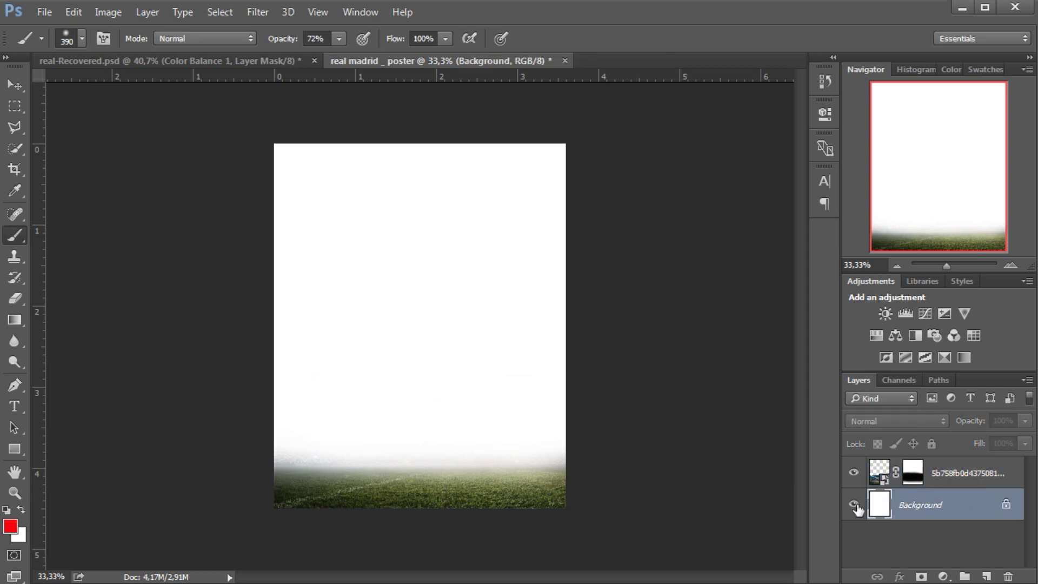
key("alt+Tab")
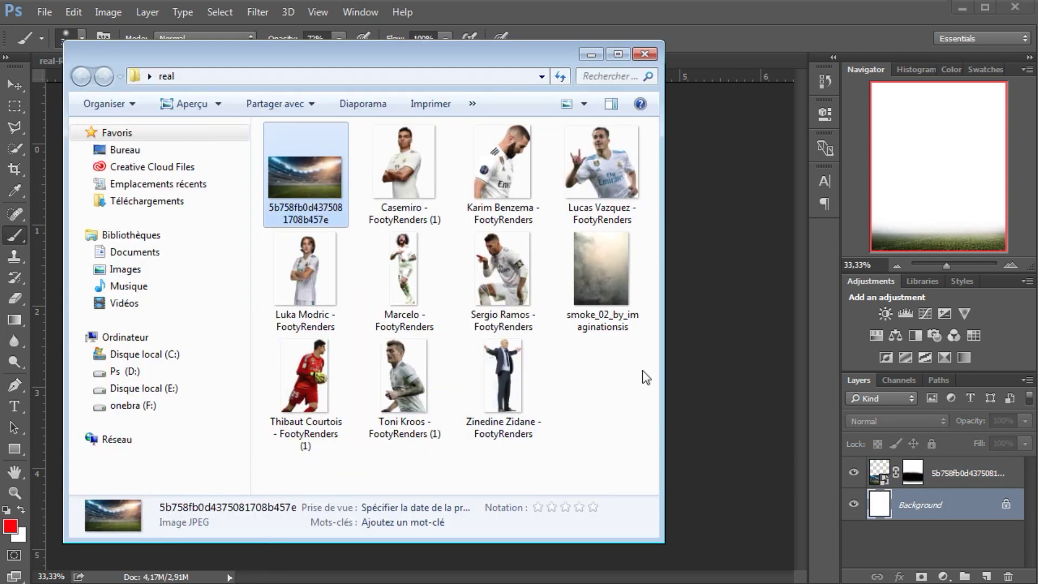
left_click_drag(305, 176, 692, 304)
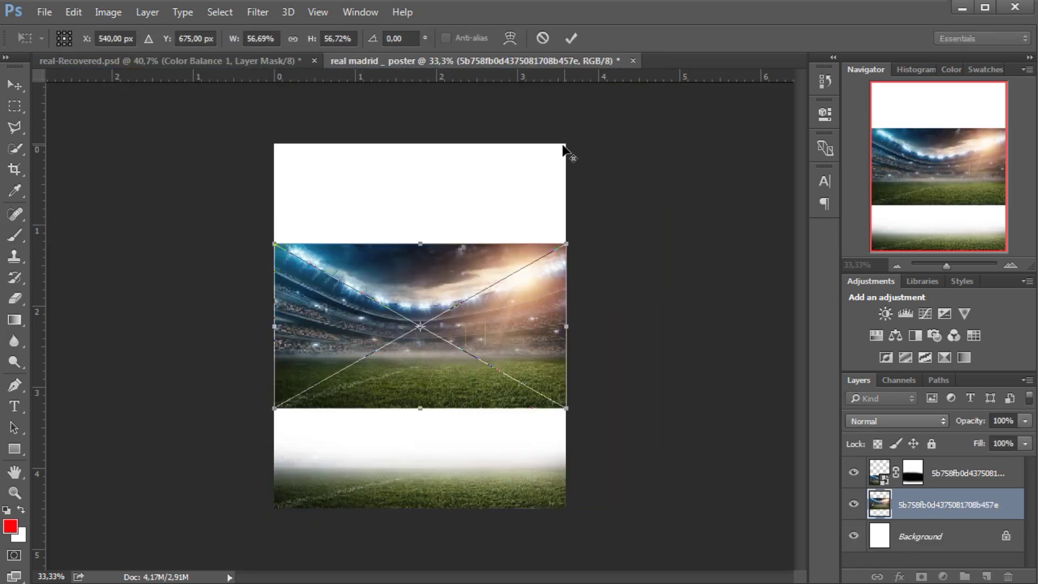
left_click_drag(566, 249, 776, 125)
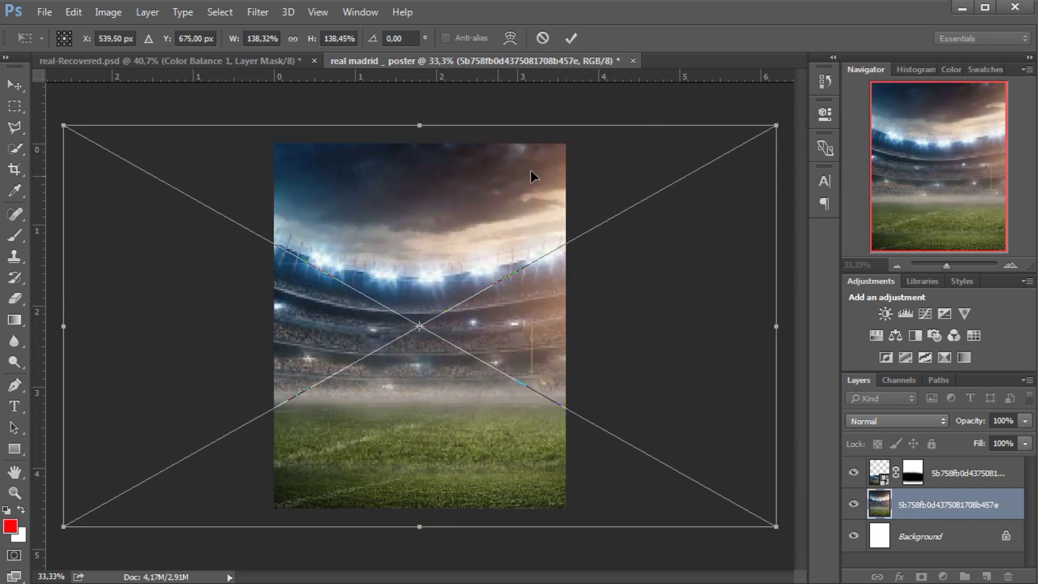
Stretch the second stadium image to about 173% height and move it down so its stands meet the foreground grass
left_click(421, 126)
left_click_drag(421, 126, 421, 97)
left_click_drag(417, 209, 413, 284)
left_click_drag(420, 170, 432, 224)
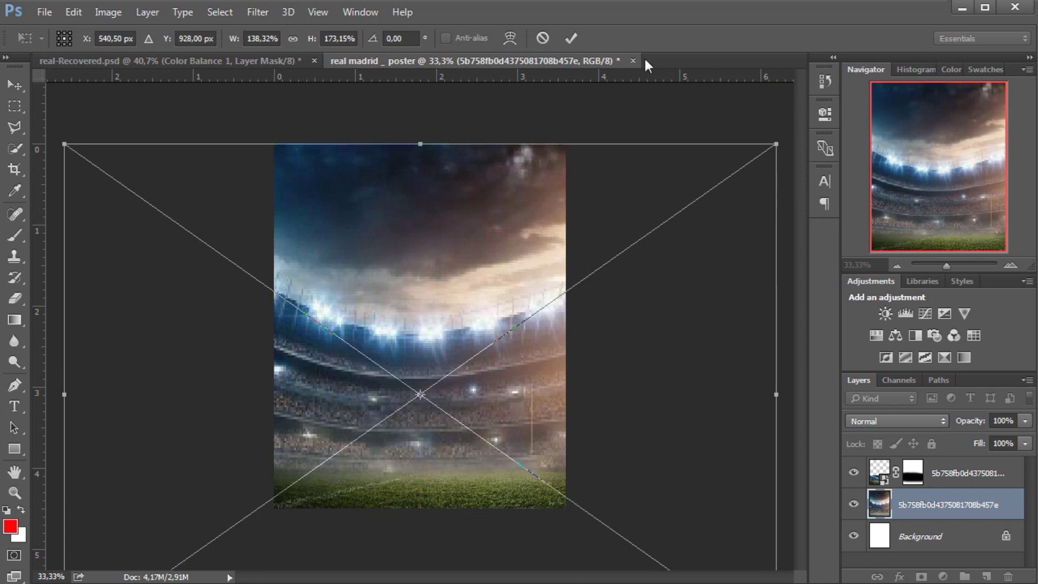
left_click(568, 40)
key("b")
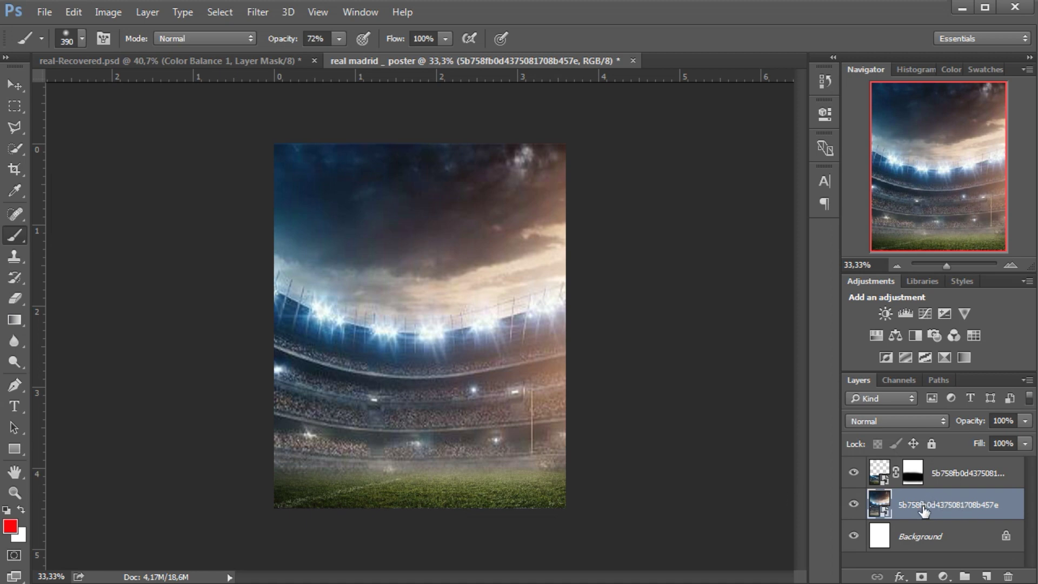
Apply a Gaussian Blur with a 6.4 pixel radius to the lower stadium layer and collapse its smart filter list
left_click(266, 15)
mouse_move(317, 191)
left_click(511, 252)
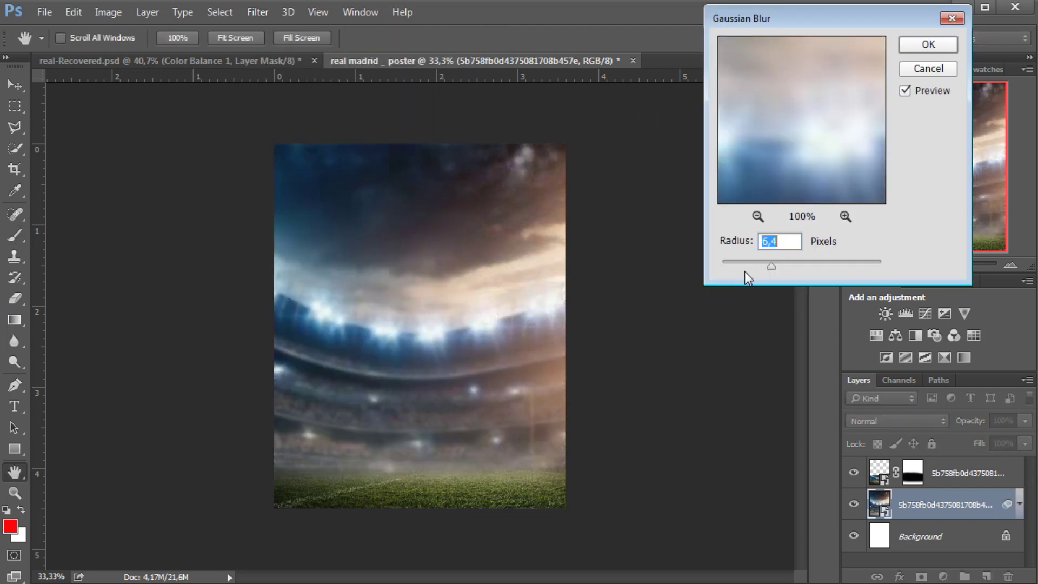
left_click(919, 46)
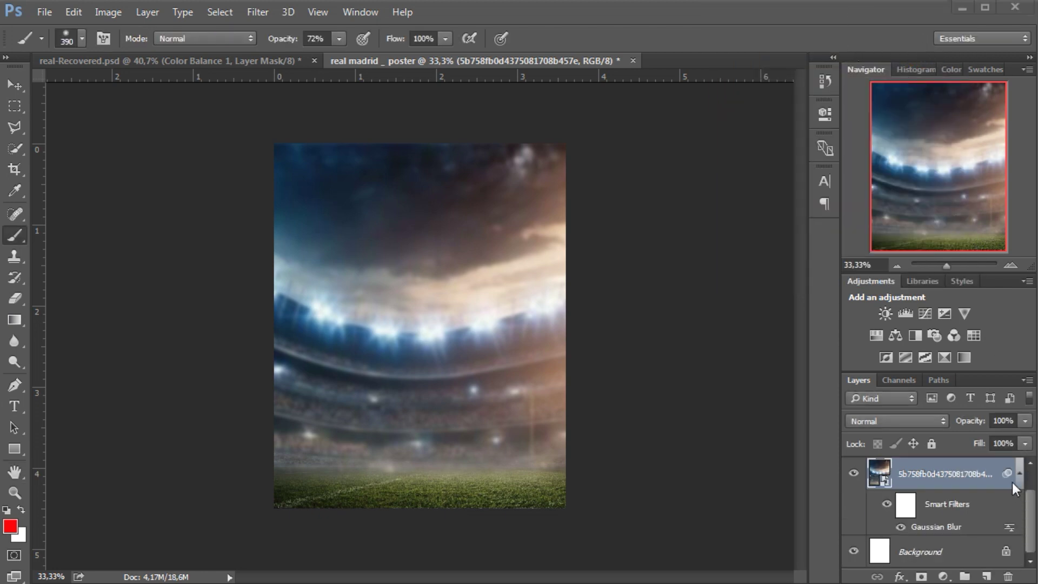
scroll(1026, 482, "up", 1)
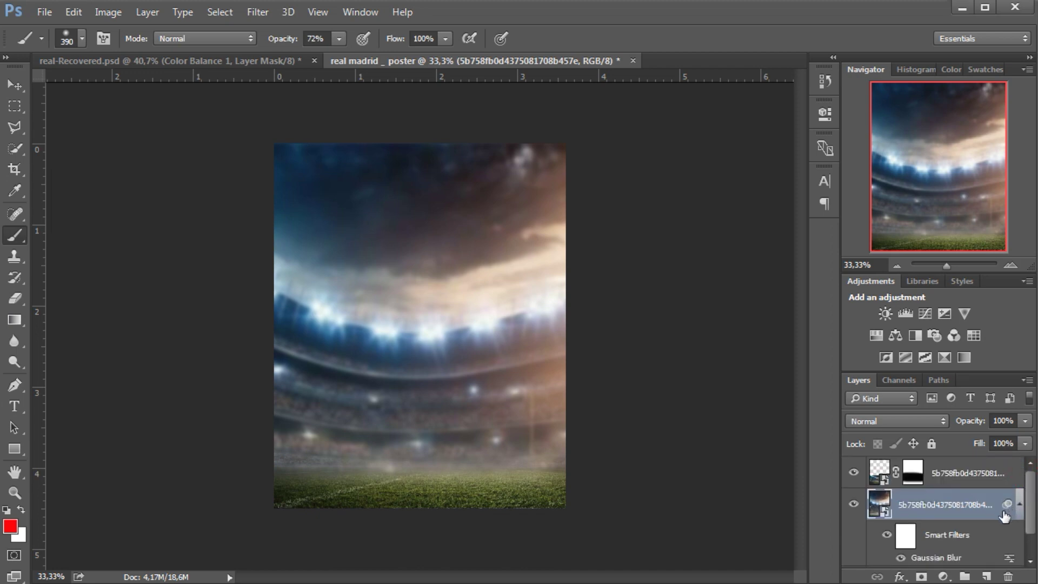
left_click(1021, 507)
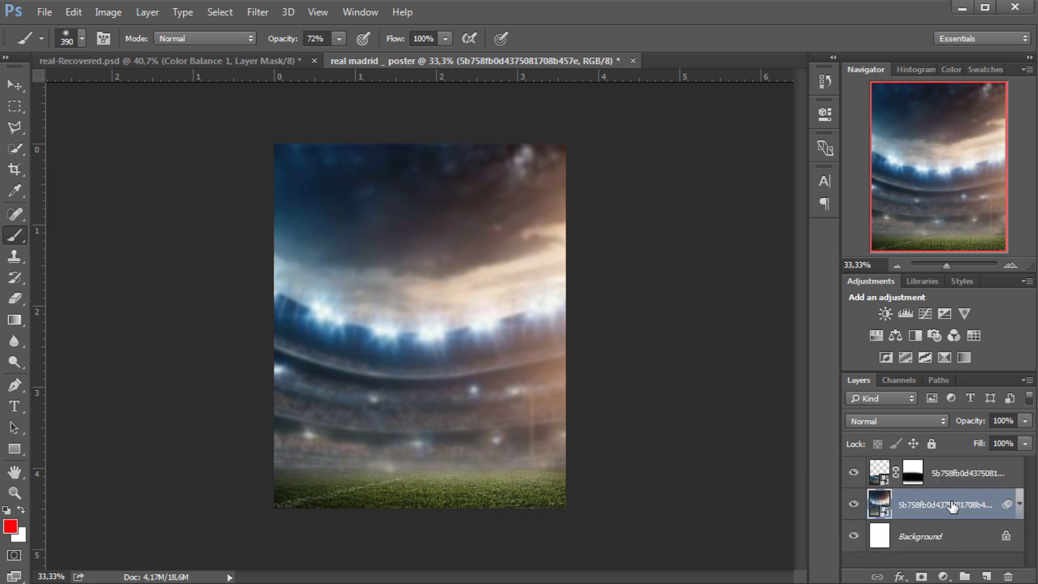
Place the smoke_02_by_imaginationsis image above the masked stadium layer and widen it to fill the whole canvas
left_click_drag(955, 472, 528, 453)
left_click(265, 583)
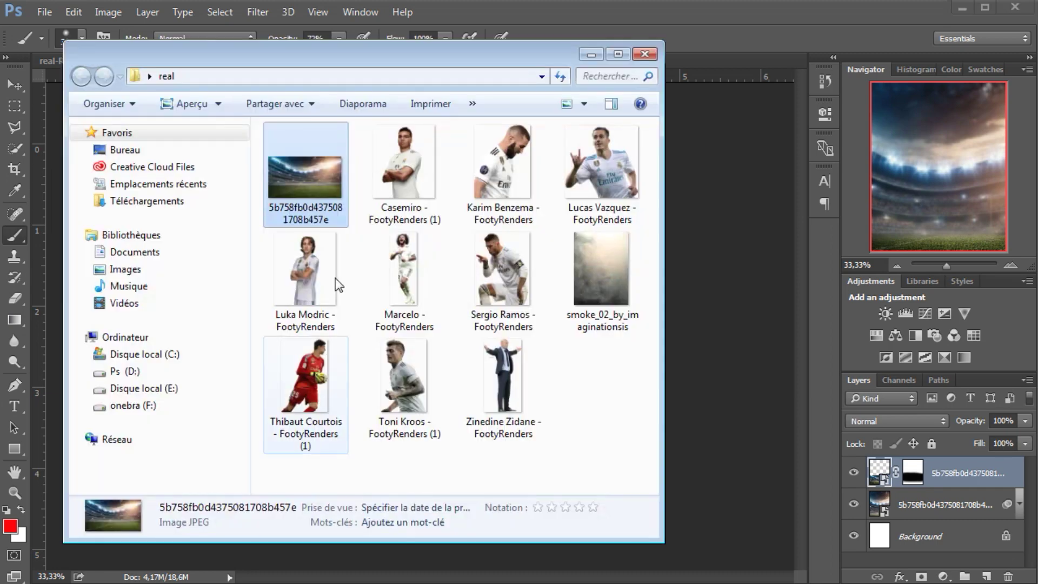
left_click_drag(595, 260, 470, 285)
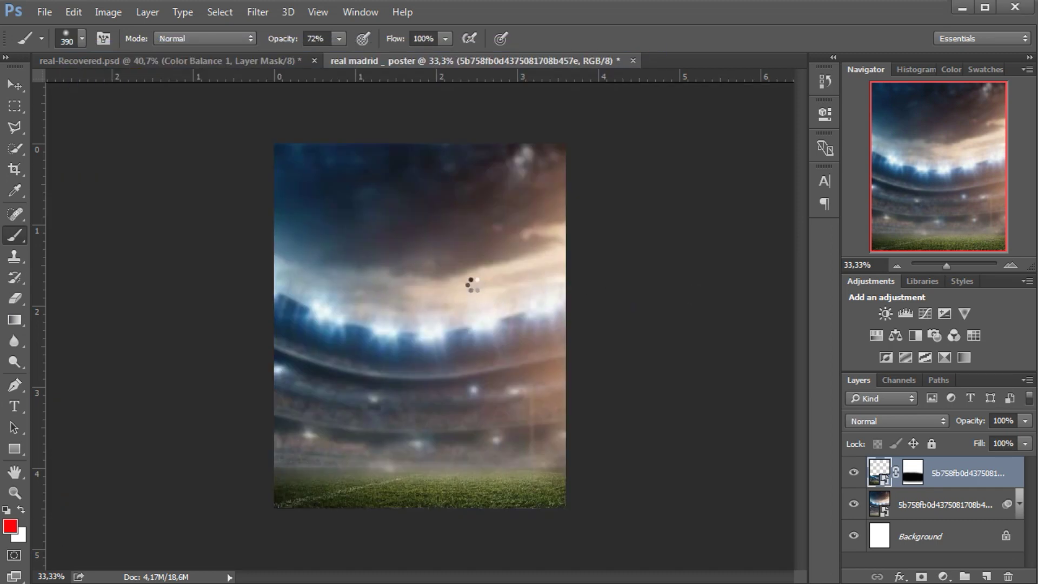
left_click_drag(556, 321, 566, 322)
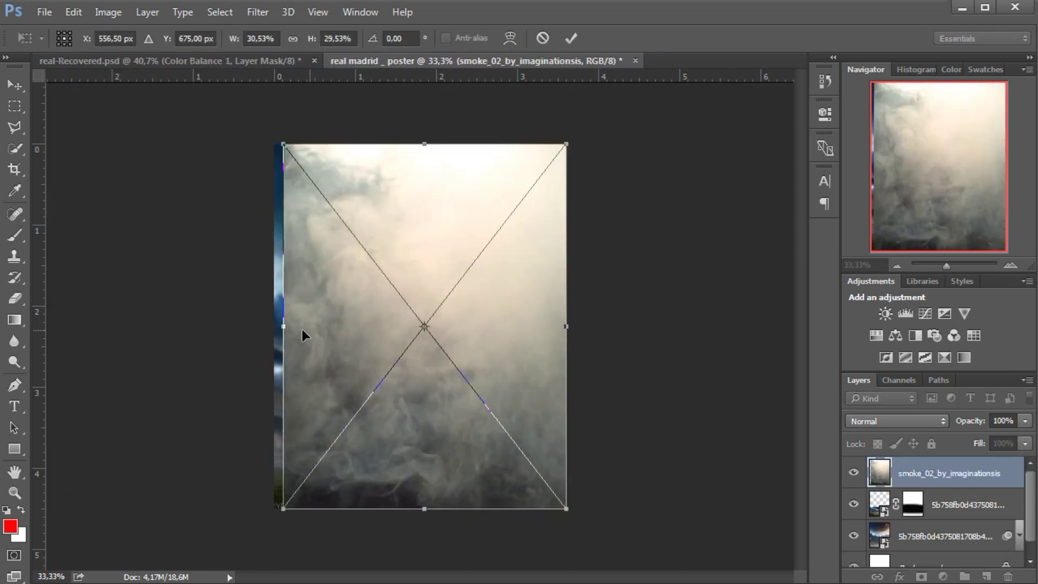
left_click_drag(283, 326, 274, 326)
left_click(571, 38)
key("b")
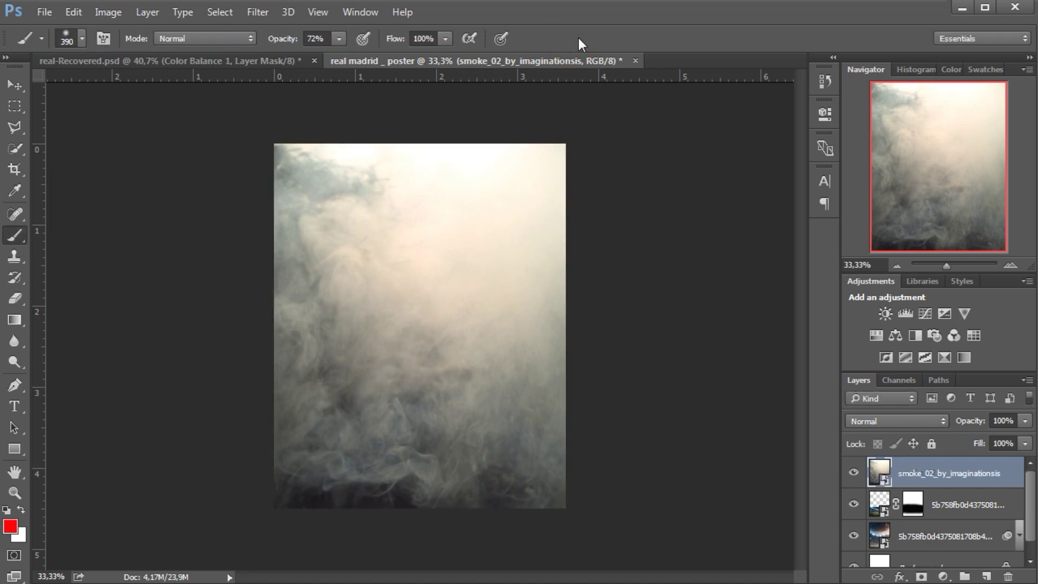
Set the smoke layer's blending mode to Screen and apply a Gaussian Blur with a 20.9 pixel radius to it
left_click(900, 419)
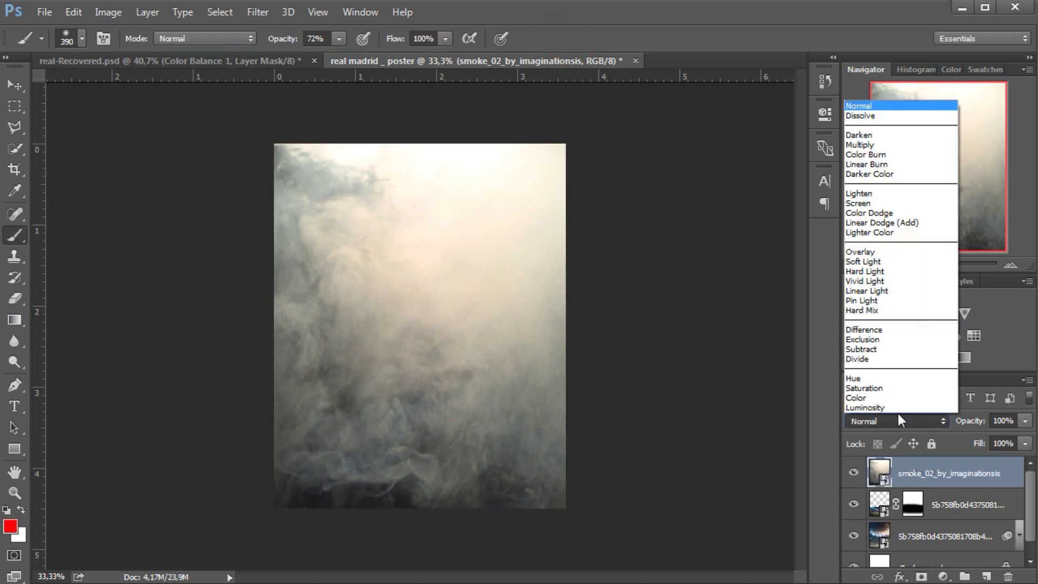
left_click(867, 203)
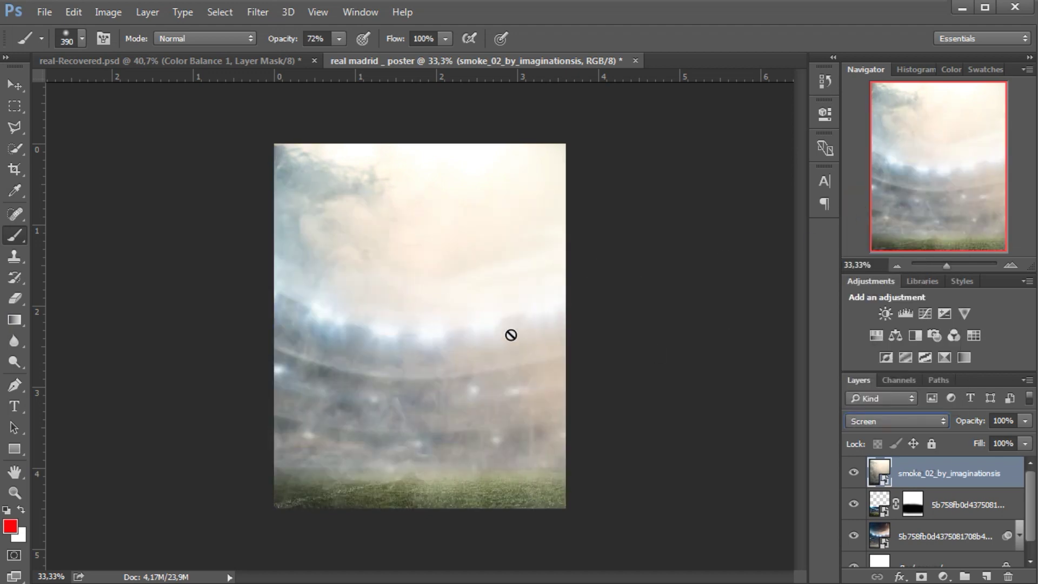
left_click(269, 16)
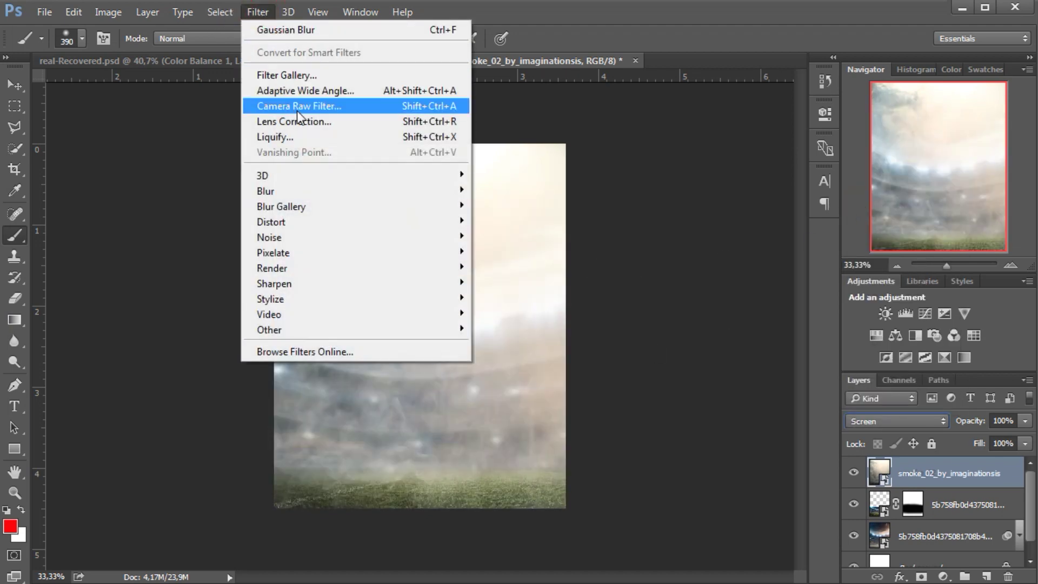
mouse_move(291, 201)
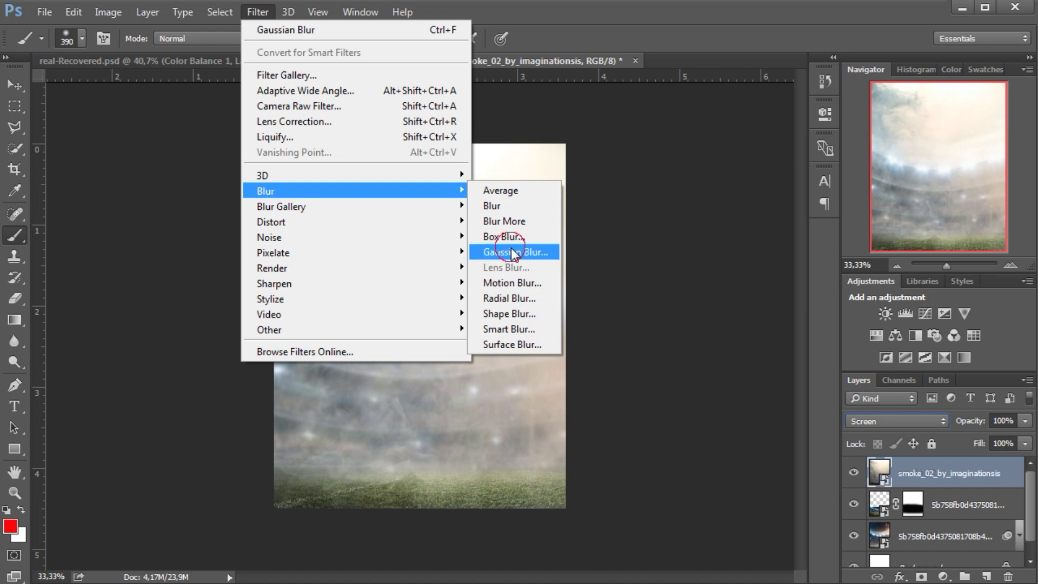
left_click(535, 247)
left_click_drag(788, 266, 795, 263)
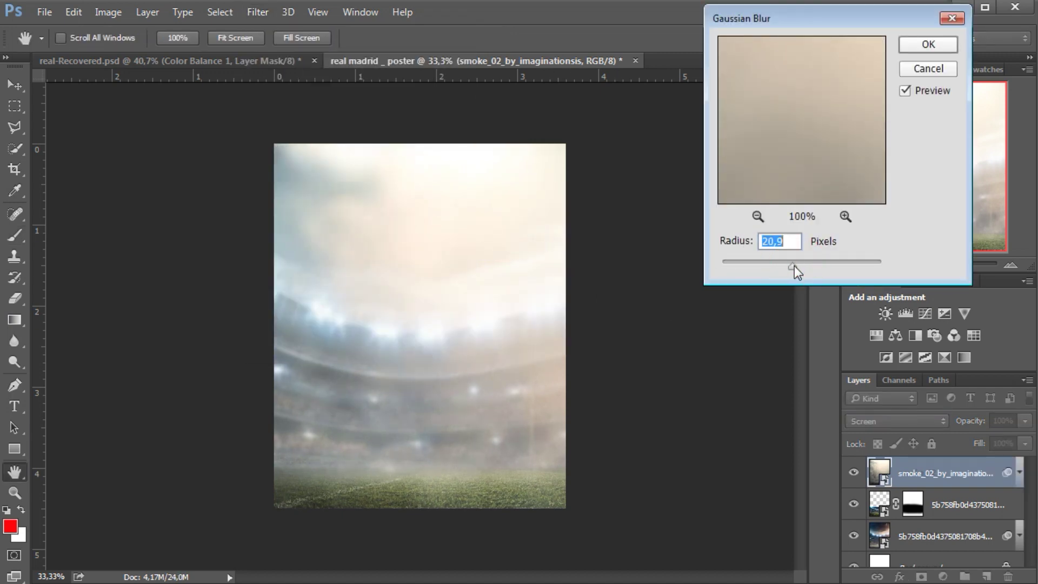
left_click(927, 43)
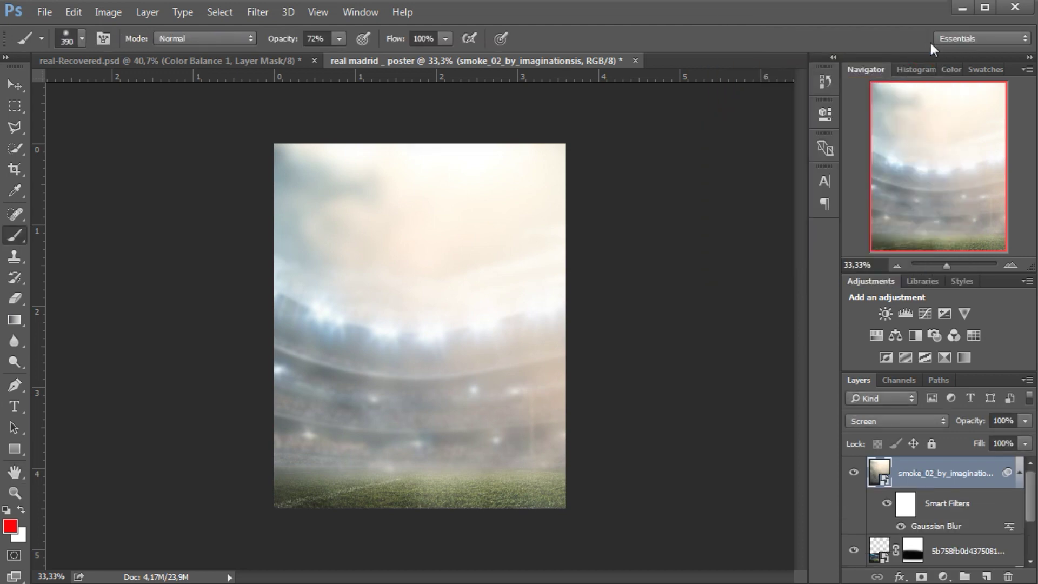
left_click(1019, 472)
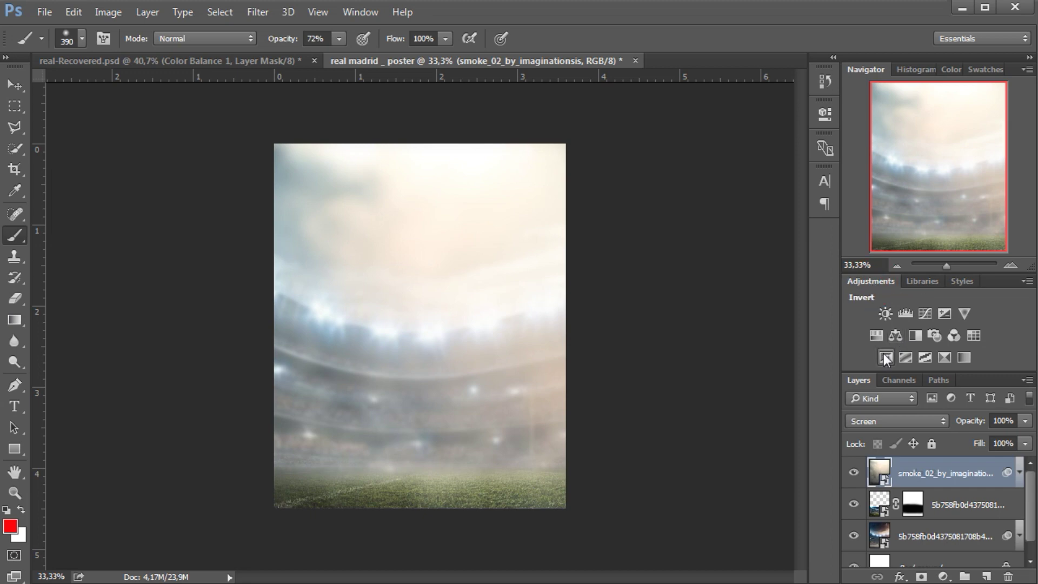
Add a Color Balance adjustment layer above the smoke with midtones at Red +60 and Blue +4
left_click(895, 333)
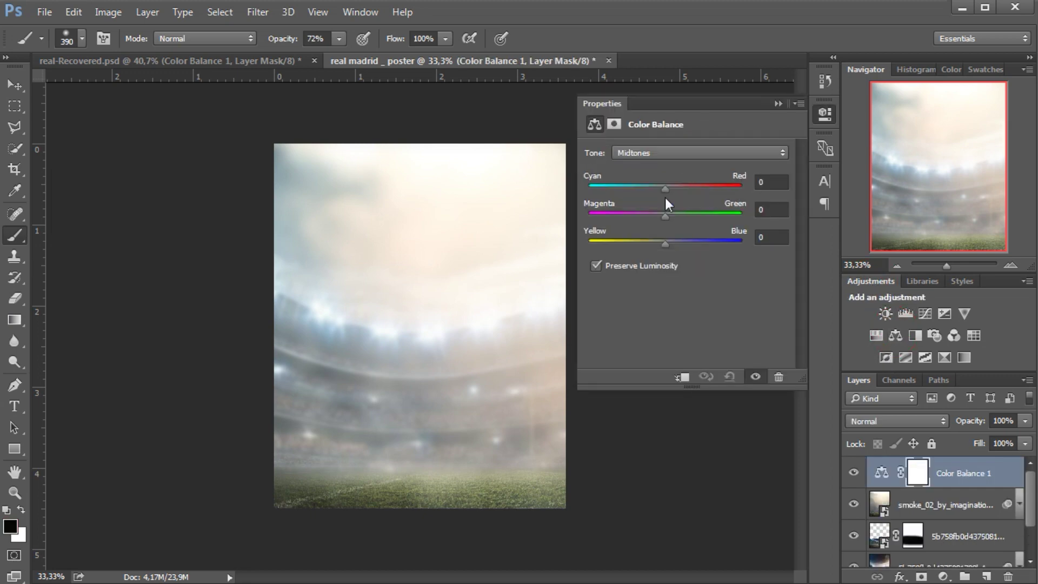
left_click_drag(670, 190, 711, 189)
left_click_drag(665, 245, 670, 241)
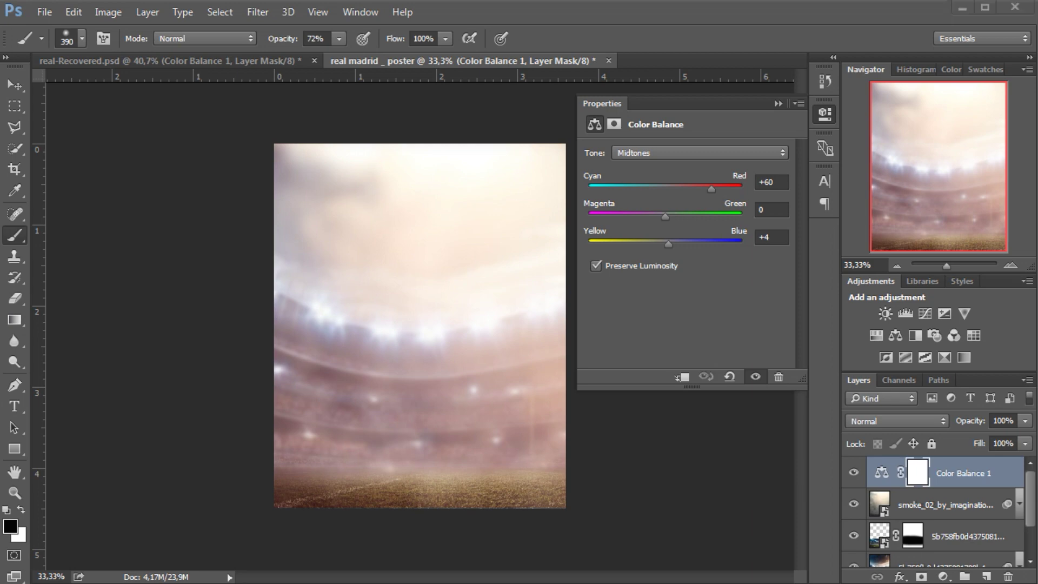
left_click(747, 132)
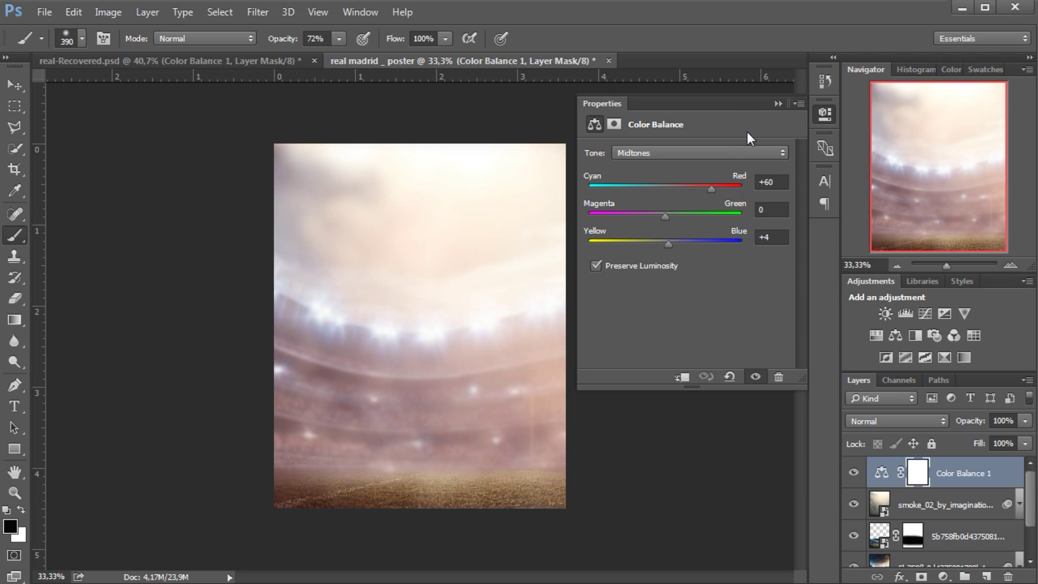
left_click(777, 103)
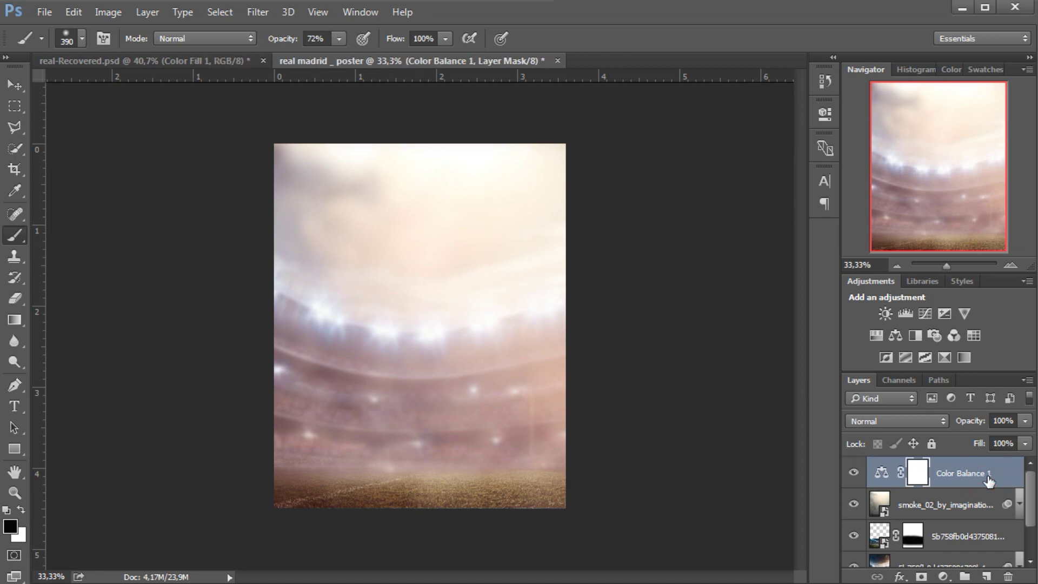
Stamp the visible layers into a new top layer and apply Camera Raw with Blacks -13, Clarity +39, Vibrance -19 and Saturation -6
key("ctrl+shift+alt+e")
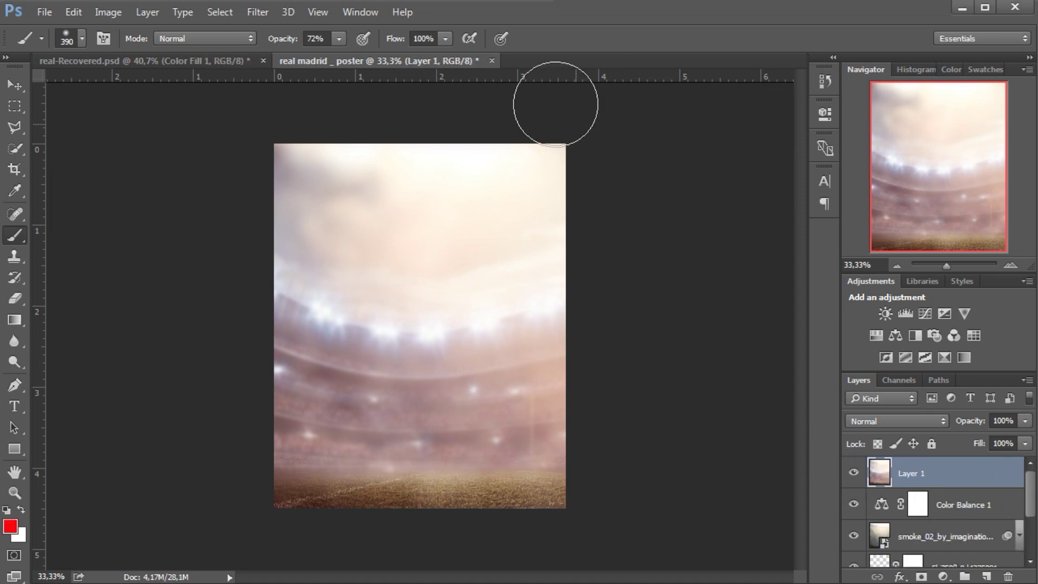
left_click(269, 13)
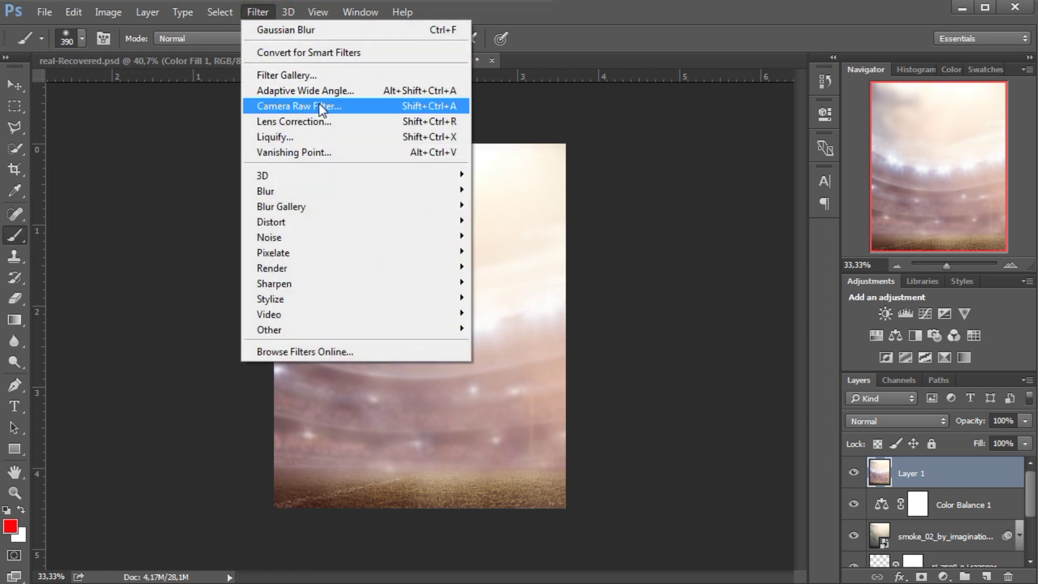
left_click(320, 105)
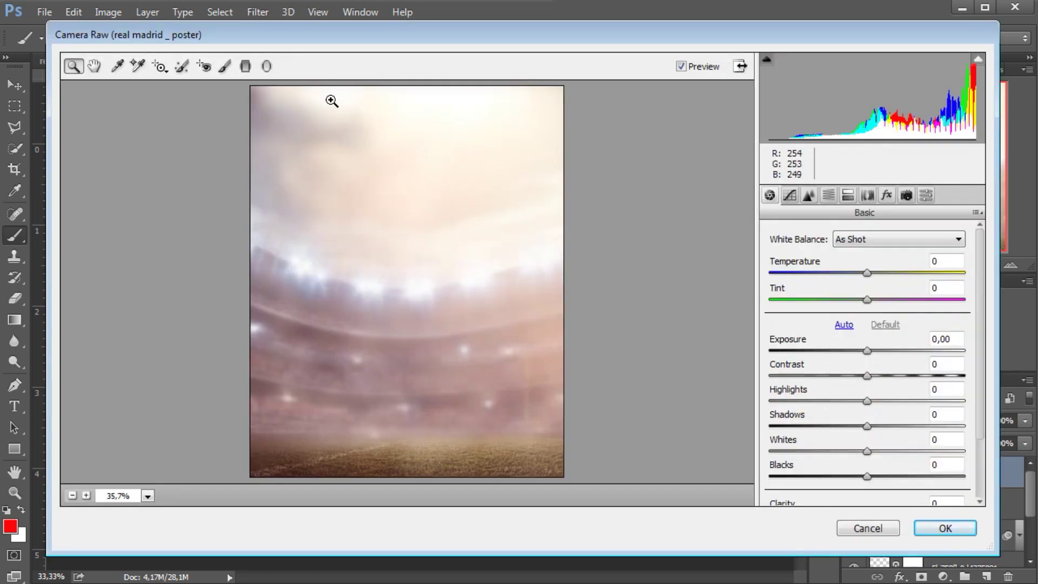
scroll(844, 452, "down", 3)
left_click_drag(867, 464, 907, 436)
left_click(868, 435)
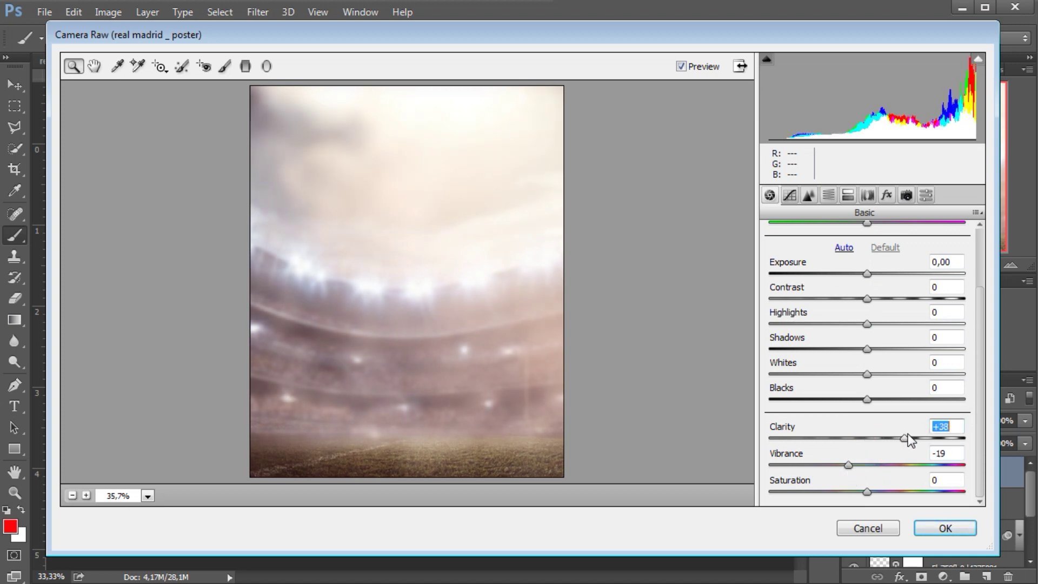
left_click(866, 492)
left_click_drag(866, 493, 861, 494)
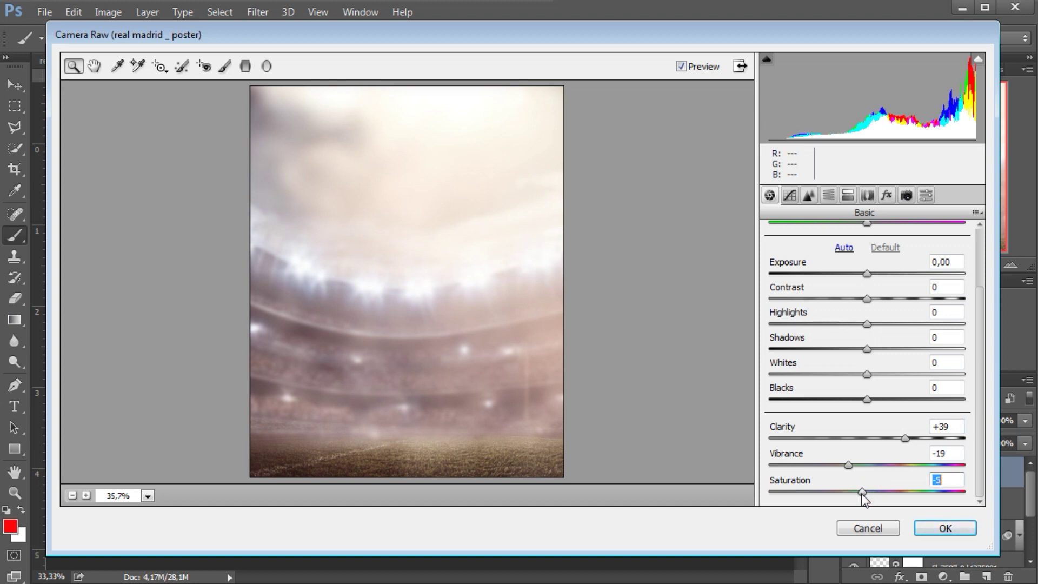
mouse_move(868, 399)
left_mouse_down()
mouse_move(849, 403)
mouse_move(858, 403)
left_mouse_up()
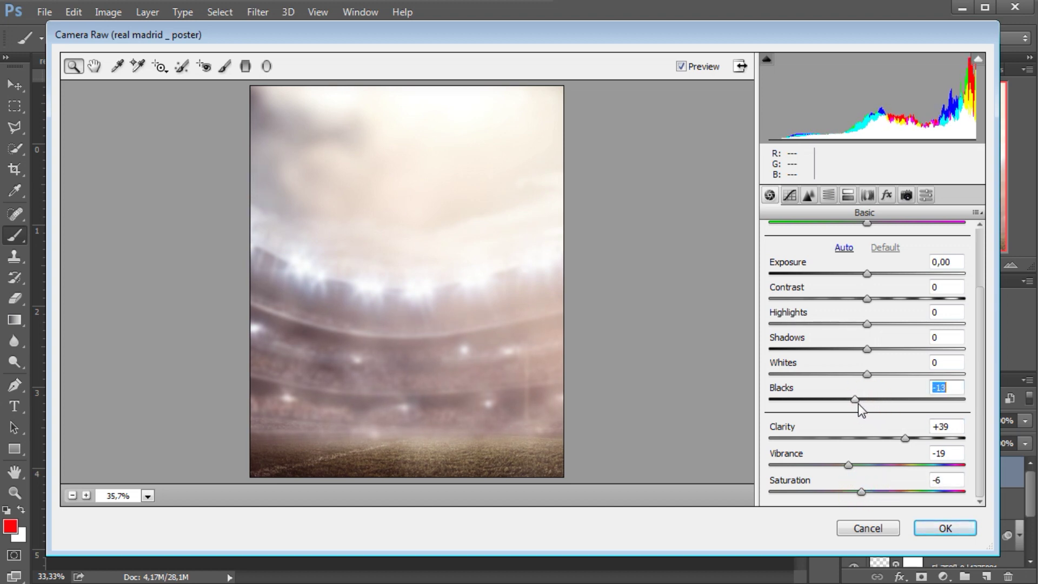
left_click(949, 530)
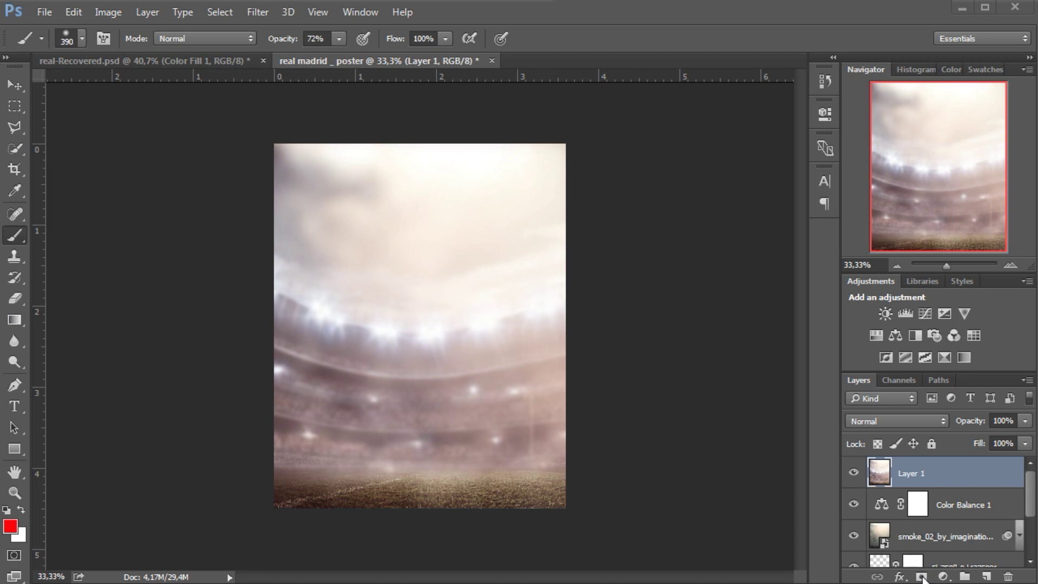
Add a Solid Color fill layer with the colour #9c877e above the stamped layer
left_click(944, 576)
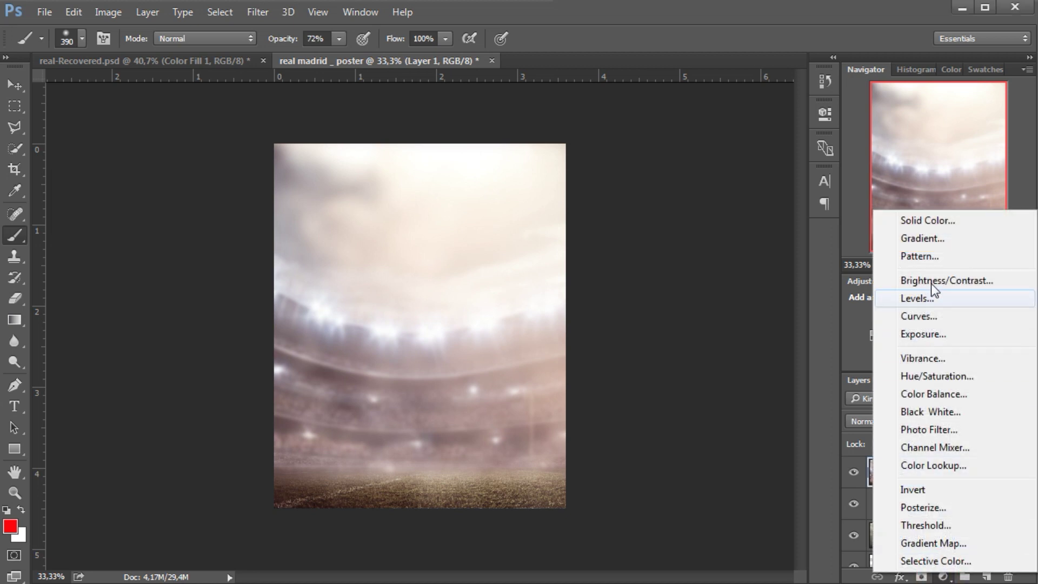
left_click(922, 222)
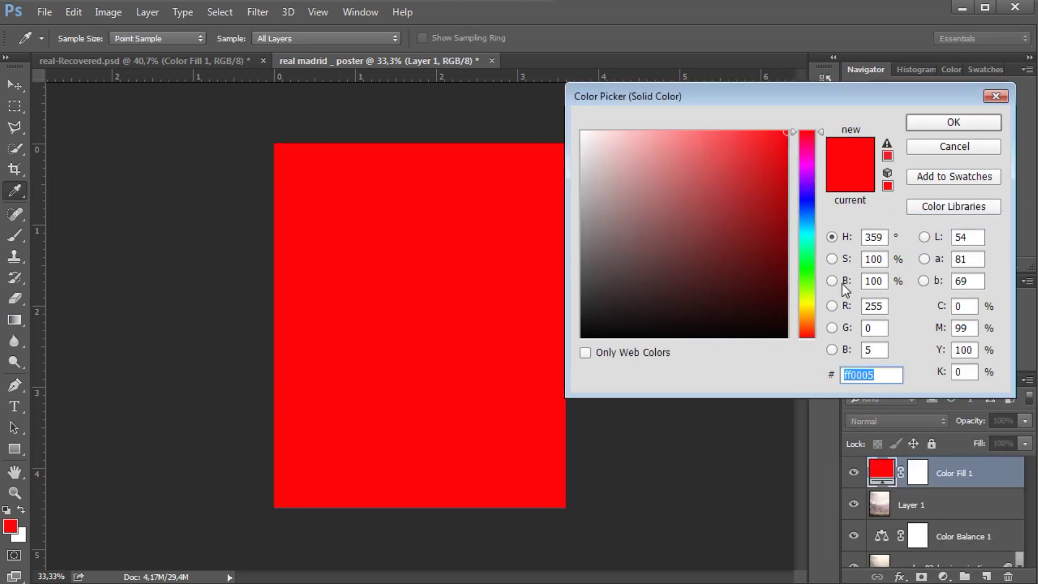
right_click(852, 376)
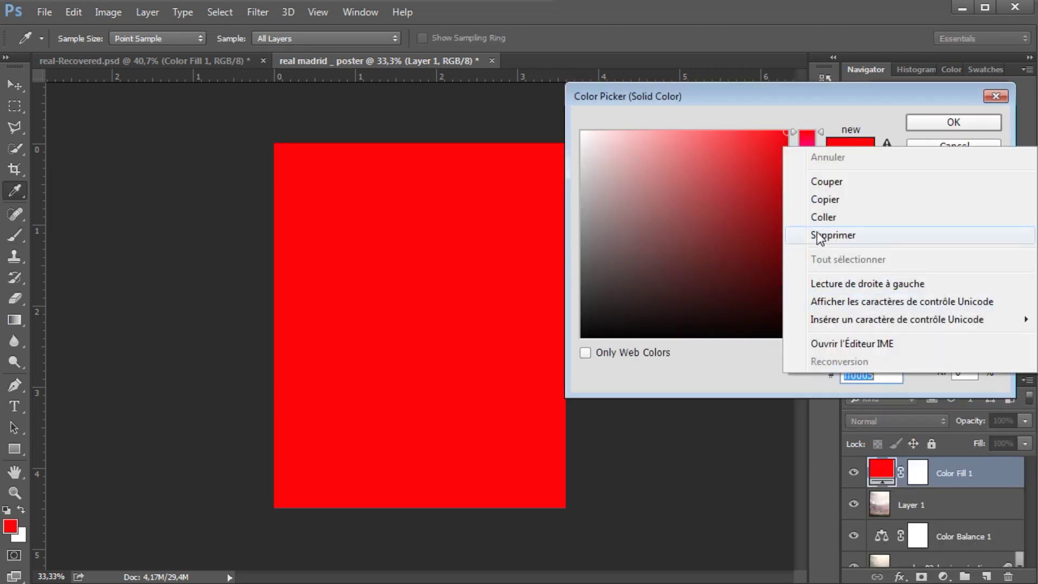
left_click(816, 217)
left_click_drag(879, 367, 842, 378)
key("ctrl+c")
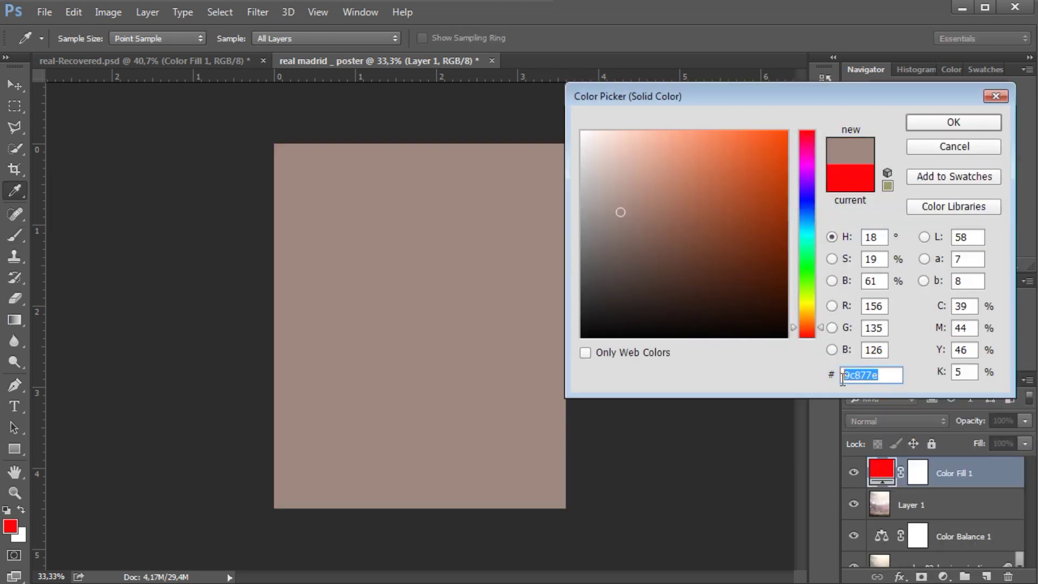
double_click(890, 375)
type("99857c")
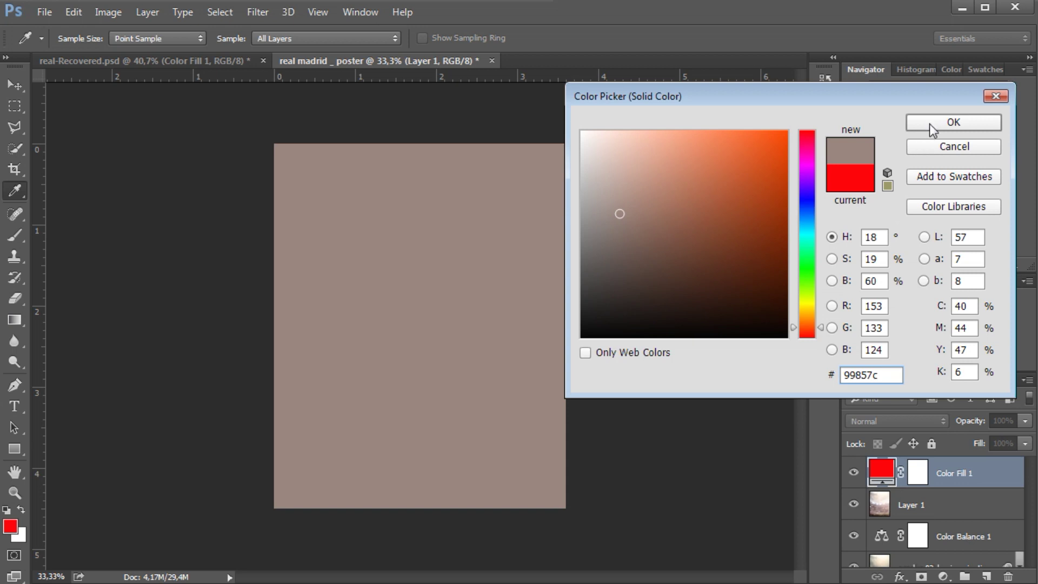
left_click_drag(884, 374, 833, 375)
right_click(862, 374)
left_click(823, 214)
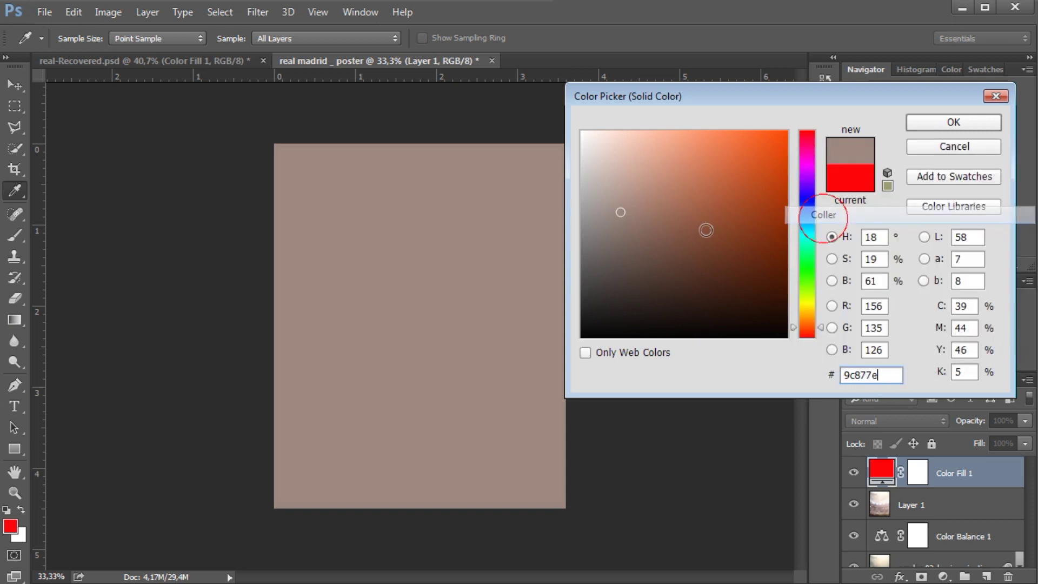
left_click(927, 122)
Set the solid color fill layer's blending mode to Color Burn and its opacity to 81%
left_click(901, 423)
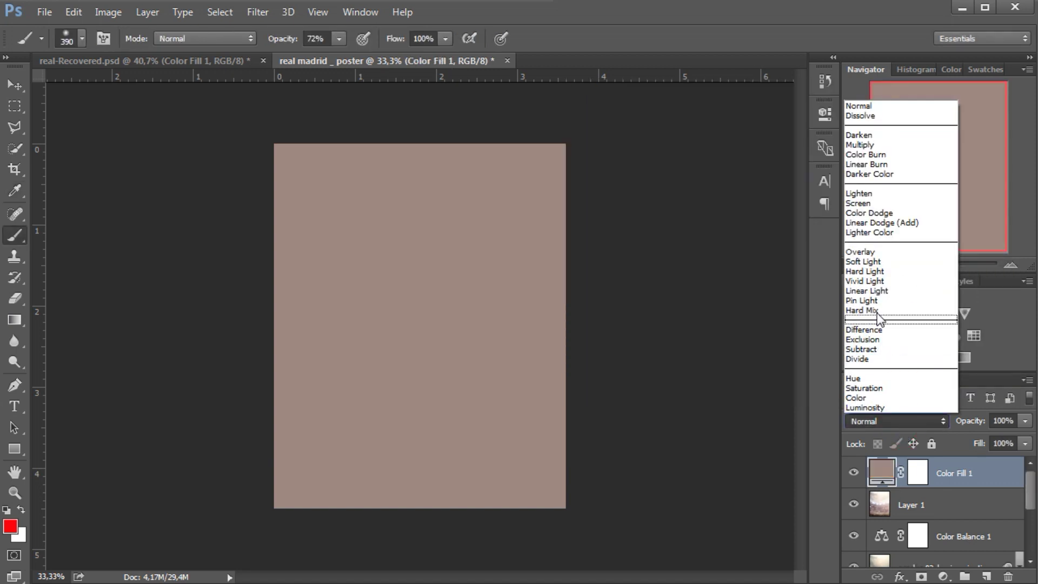
left_click(865, 155)
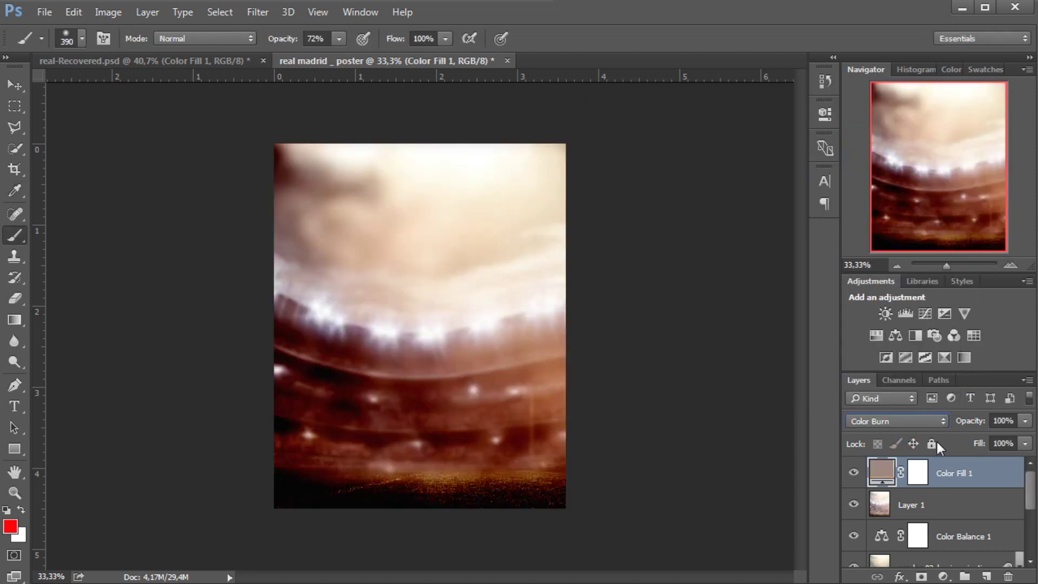
left_click(917, 471)
left_click_drag(974, 422, 960, 430)
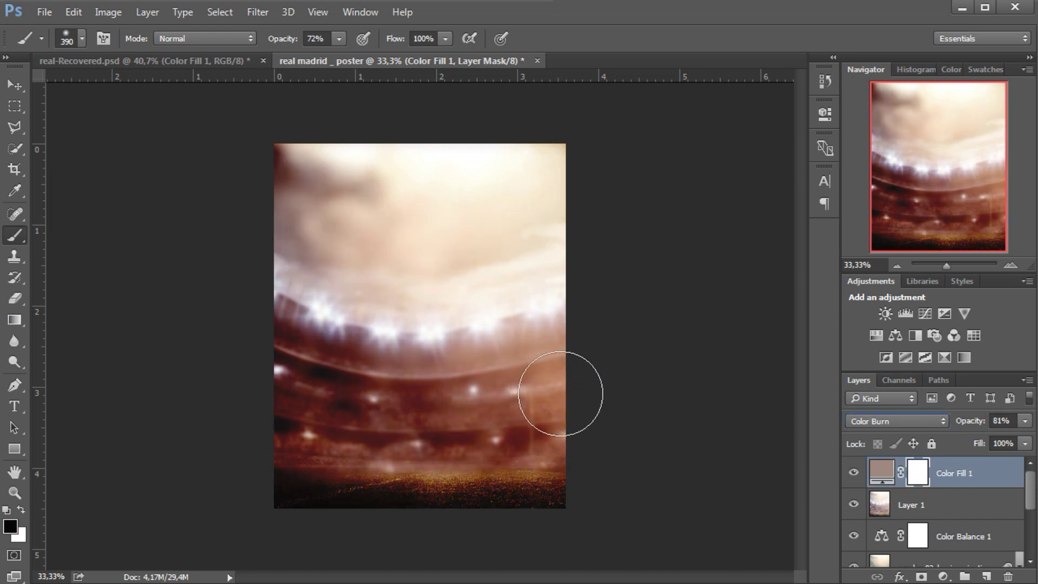
Paint black on the color fill's mask with a large soft brush to remove the effect from the grass and right-hand stands
mouse_move(536, 495)
left_mouse_down()
mouse_move(271, 531)
mouse_move(532, 394)
mouse_move(522, 375)
left_mouse_up()
right_click(523, 374)
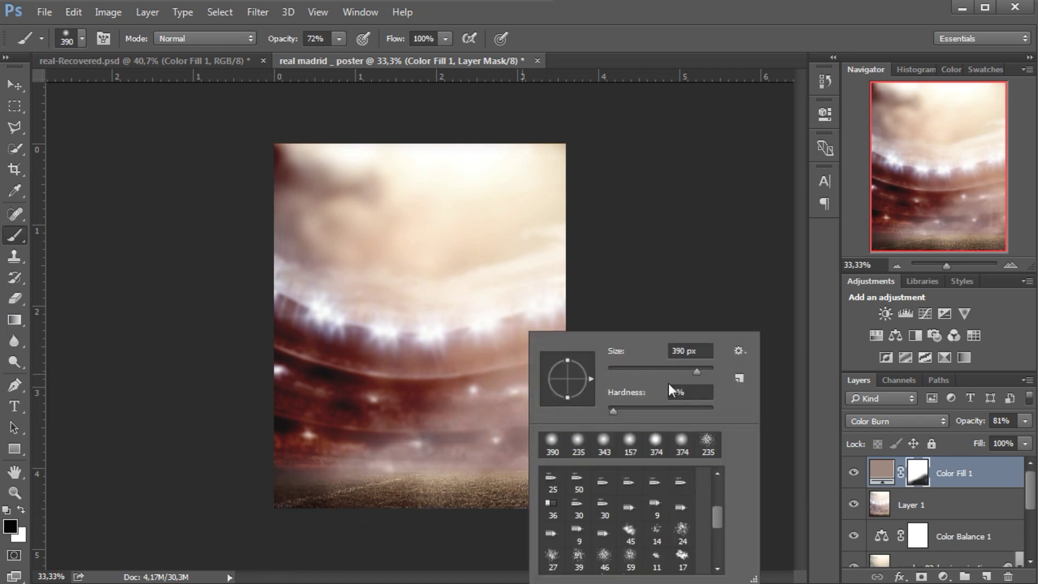
left_click(623, 410)
left_click_drag(493, 342, 449, 436)
mouse_move(533, 339)
left_mouse_down()
mouse_move(310, 478)
mouse_move(319, 468)
left_mouse_up()
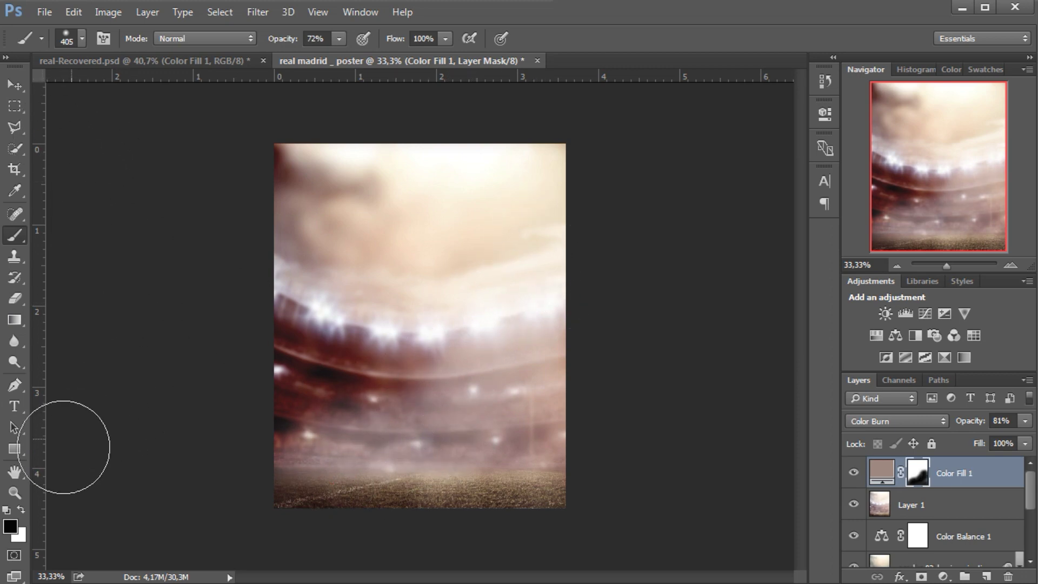
Paint white on the color fill's mask over the left-hand stands to restore the effect, and reduce the brush hardness
left_click(21, 510)
mouse_move(401, 370)
left_mouse_down()
mouse_move(274, 410)
mouse_move(250, 428)
mouse_move(238, 470)
mouse_move(363, 388)
left_mouse_up()
right_click(396, 325)
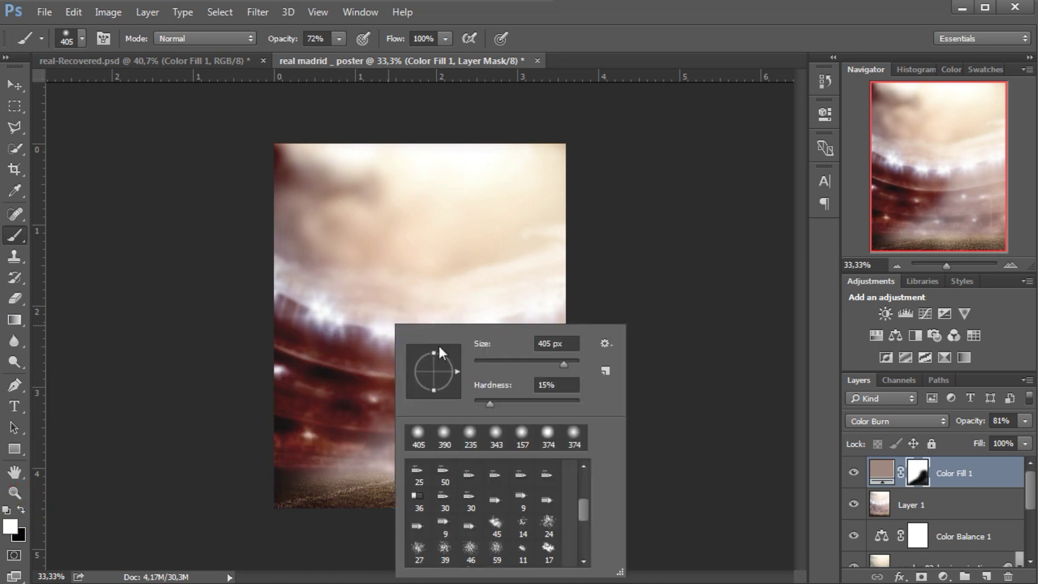
left_click_drag(488, 404, 470, 404)
left_click(397, 295)
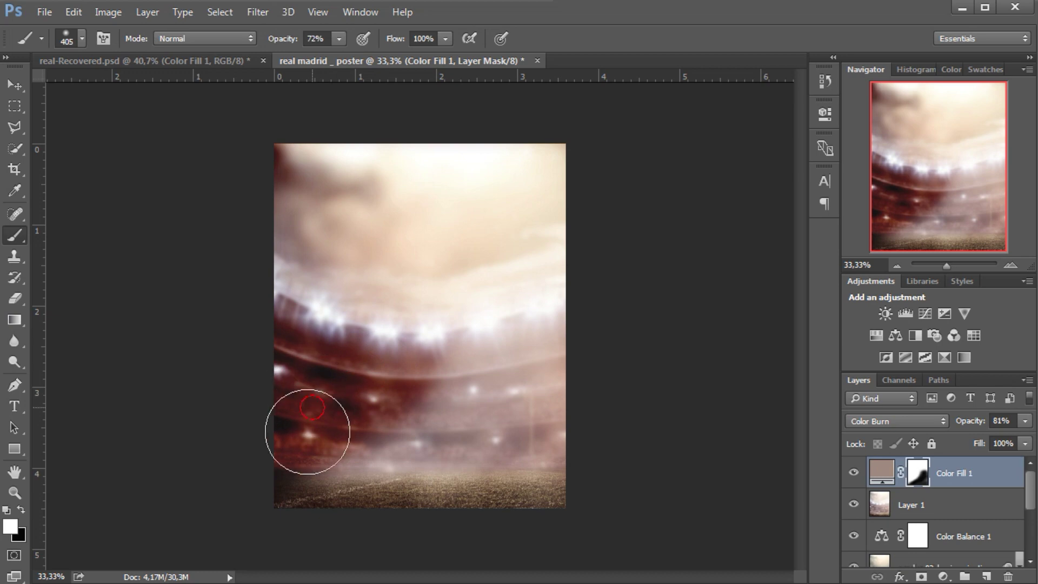
Paint black at 41% brush opacity on the color fill's mask over the grass and right-hand stands to soften the transition
left_click_drag(286, 39, 263, 51)
left_click(21, 507)
left_click_drag(295, 512, 493, 419)
mouse_move(566, 304)
left_mouse_down()
mouse_move(431, 426)
mouse_move(439, 405)
left_mouse_up()
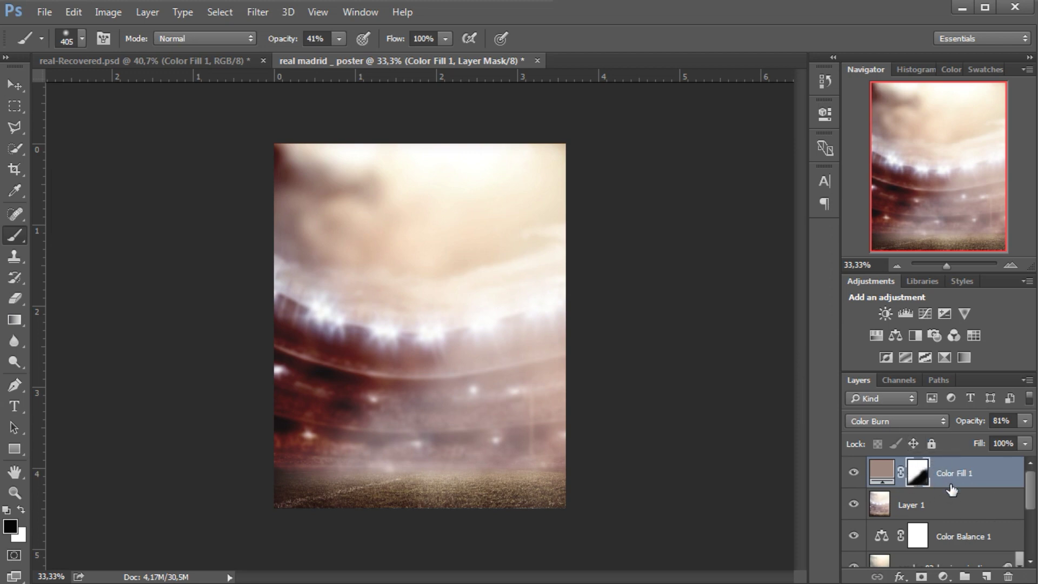
Group every layer above the white Background, from the color fill down to the stadium image, and name the group backg
left_click(953, 503)
left_click(965, 535, "shift")
left_click_drag(1021, 495, 1030, 513)
left_click(965, 529)
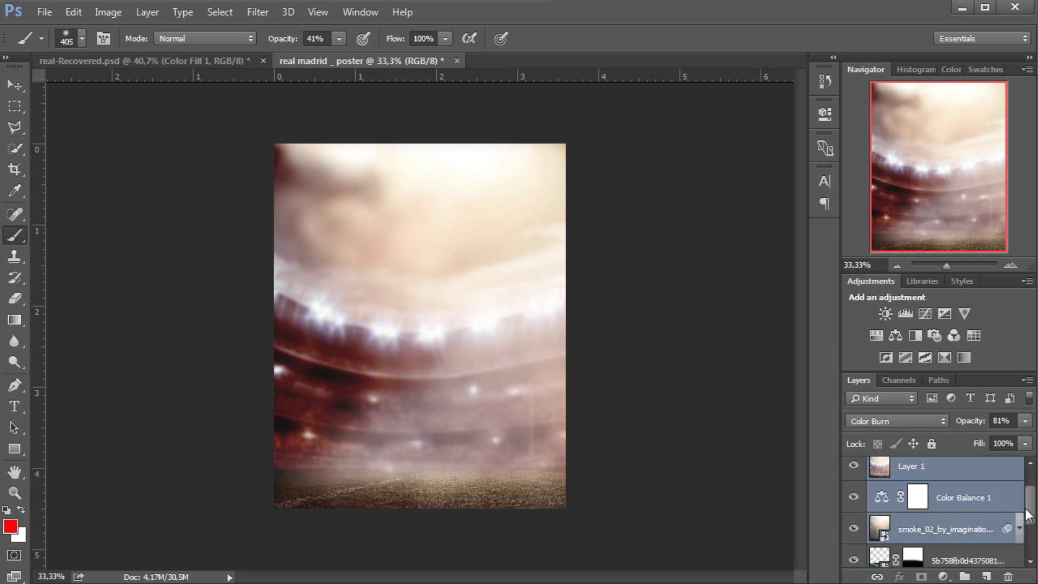
scroll(1030, 516, "down", 2)
left_click(964, 506, "shift")
left_click(1009, 536, "shift")
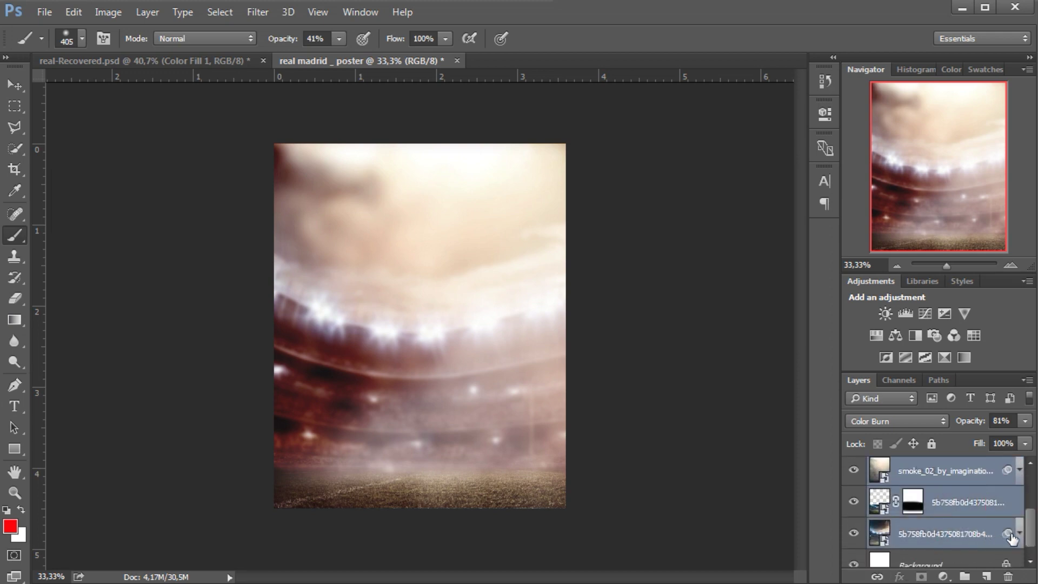
left_click_drag(1032, 537, 1031, 548)
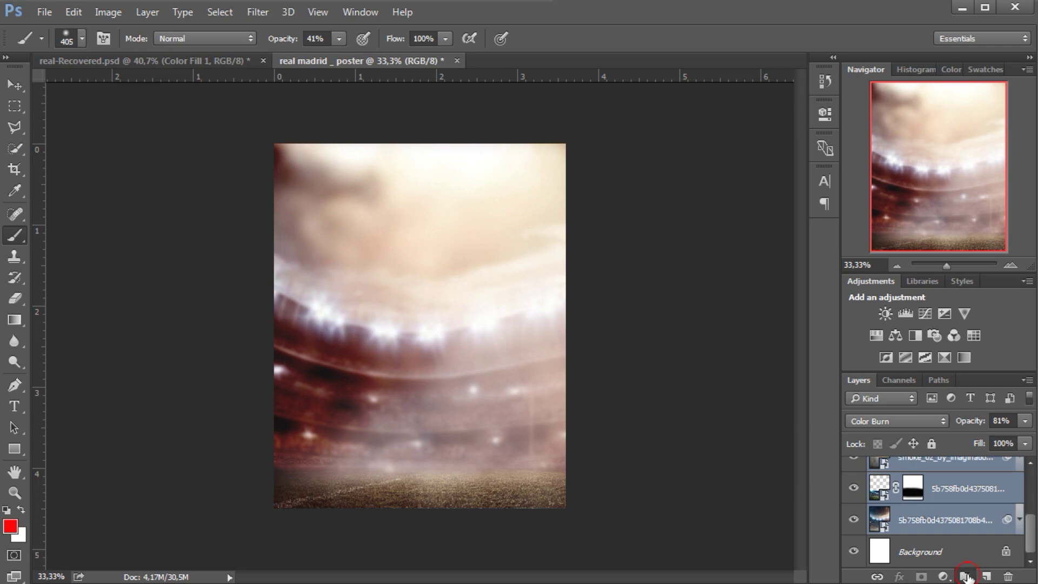
left_click(965, 576)
double_click(912, 468)
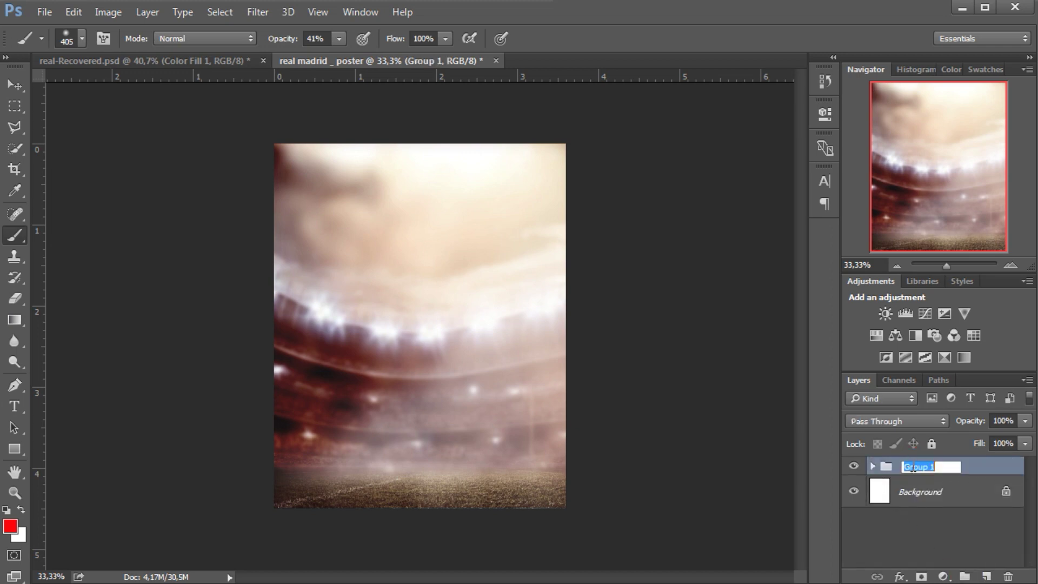
type("backg")
left_click(1001, 469)
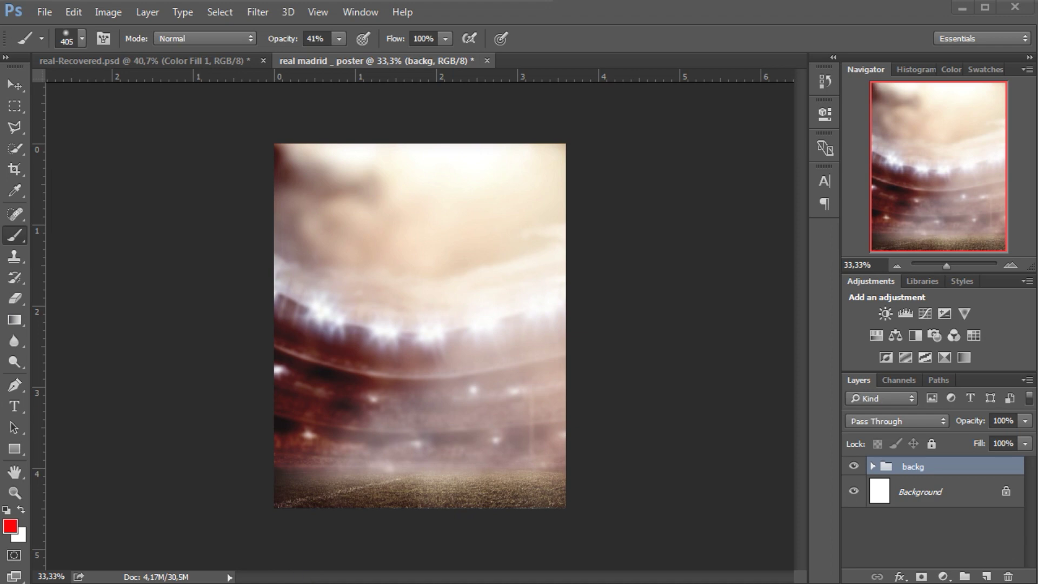
Place the Zinedine Zidane render above the backg group, scaled down and standing on the grass just right of the poster's centre
key("alt+Tab")
left_click_drag(529, 369, 737, 371)
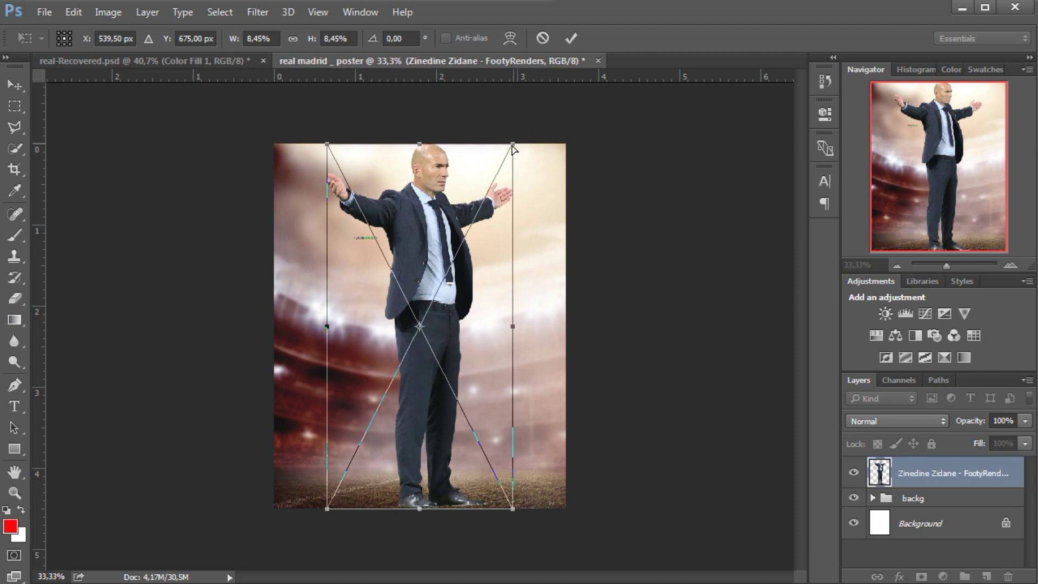
left_click_drag(515, 142, 507, 170)
mouse_move(446, 247)
left_mouse_down()
mouse_move(454, 275)
mouse_move(451, 262)
left_mouse_up()
left_click(572, 38)
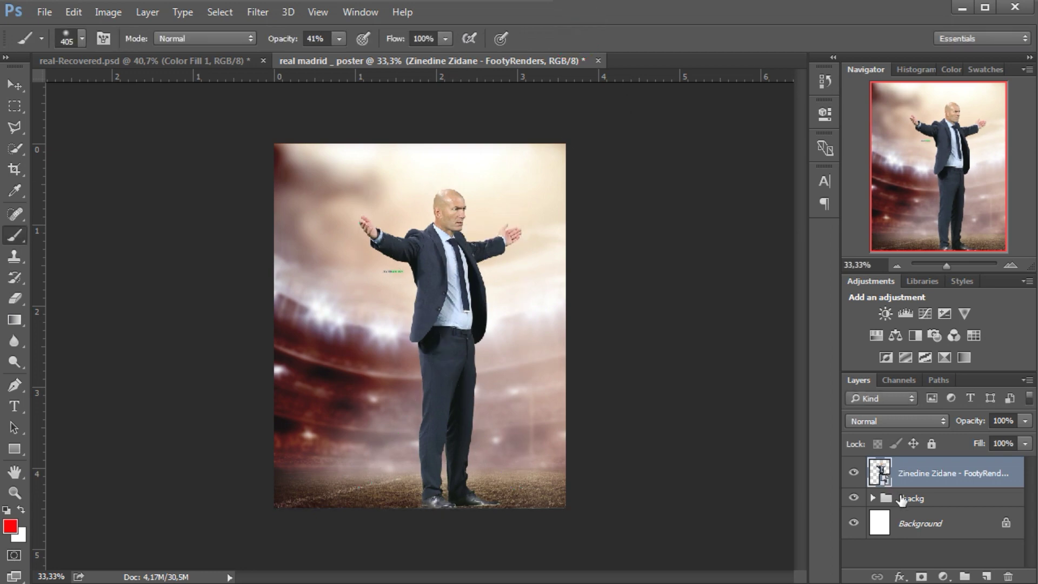
Place the Karim Benzema render between the Zidane layer and the backg group, and flip it horizontally
left_click(934, 499)
key("alt+Tab")
left_click_drag(516, 186, 465, 238)
right_click(466, 239)
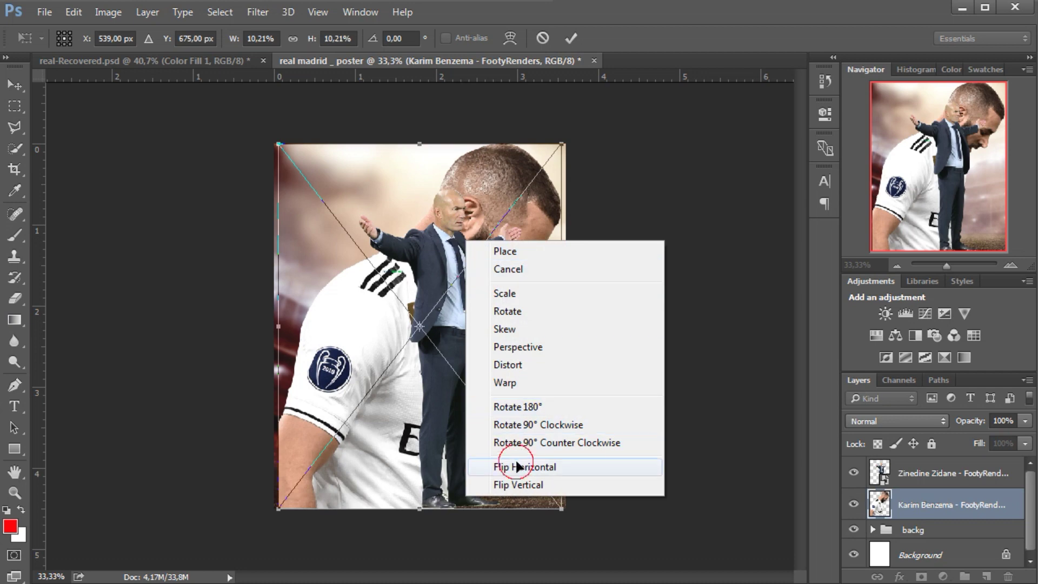
left_click(517, 466)
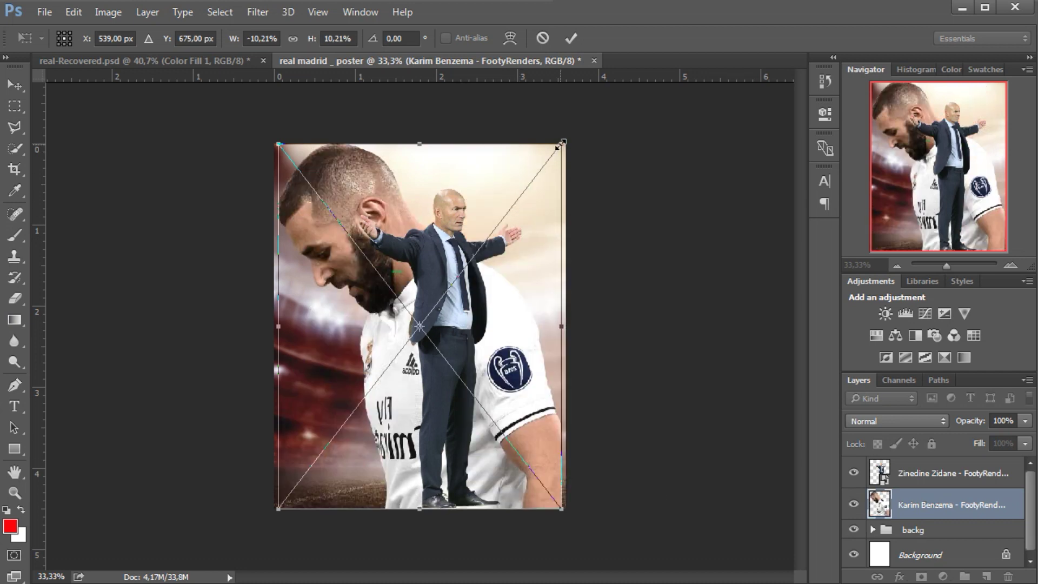
Scale the Benzema render to about 4.80% and position it behind Zidane's outstretched arm near the poster's upper edge
left_click_drag(560, 145, 493, 231)
left_click_drag(437, 278, 428, 192)
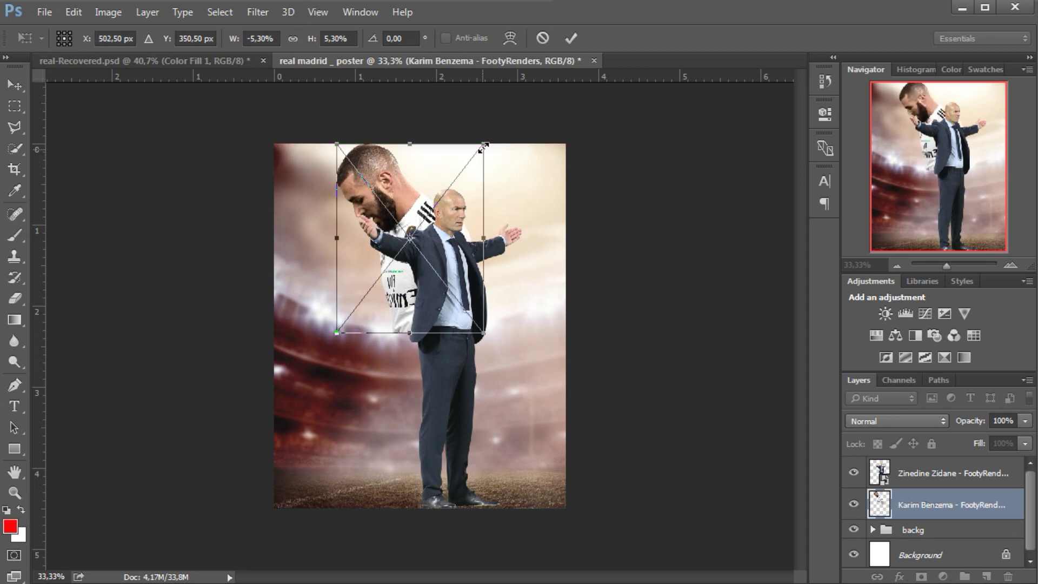
left_click_drag(483, 145, 470, 154)
left_click_drag(429, 189, 430, 190)
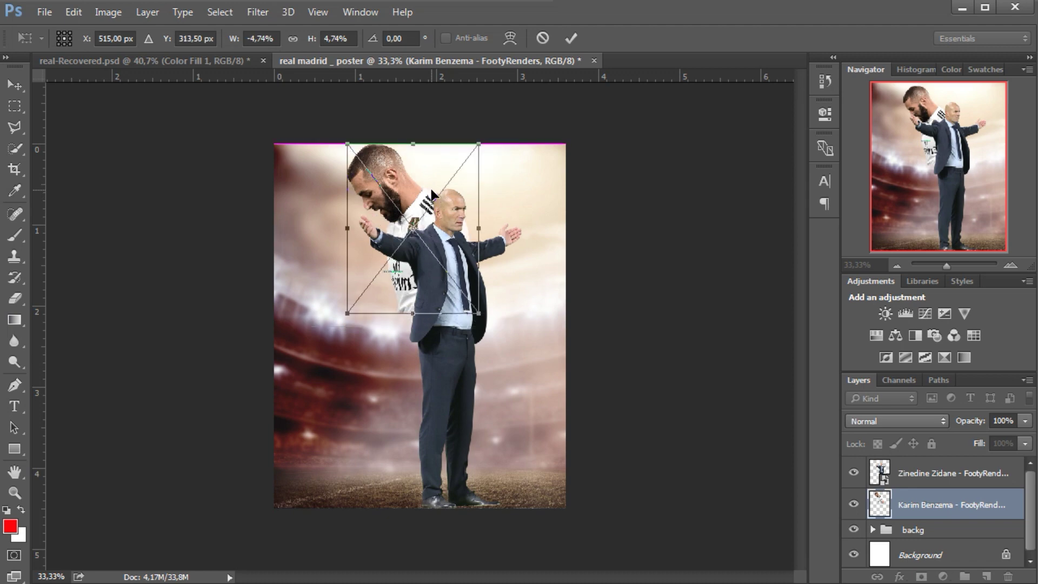
left_click_drag(479, 144, 475, 149)
left_click_drag(415, 190, 414, 195)
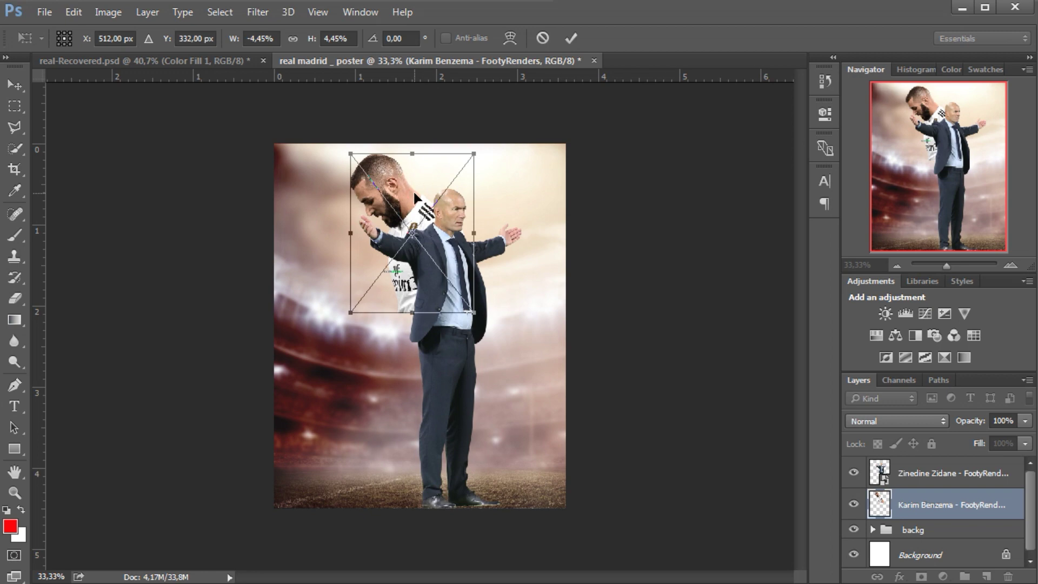
left_click_drag(474, 153, 478, 147)
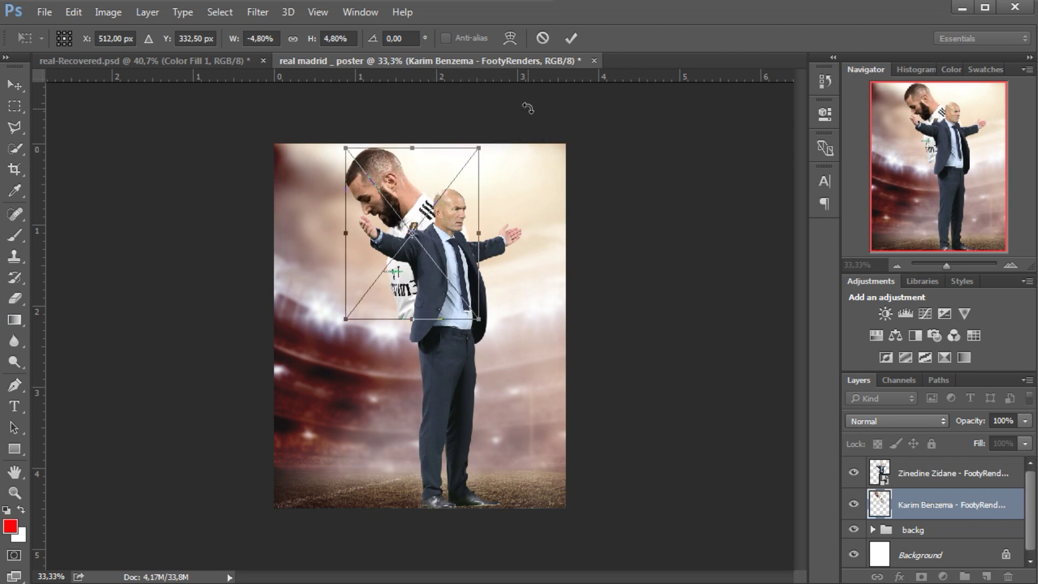
key("b")
left_click(571, 38)
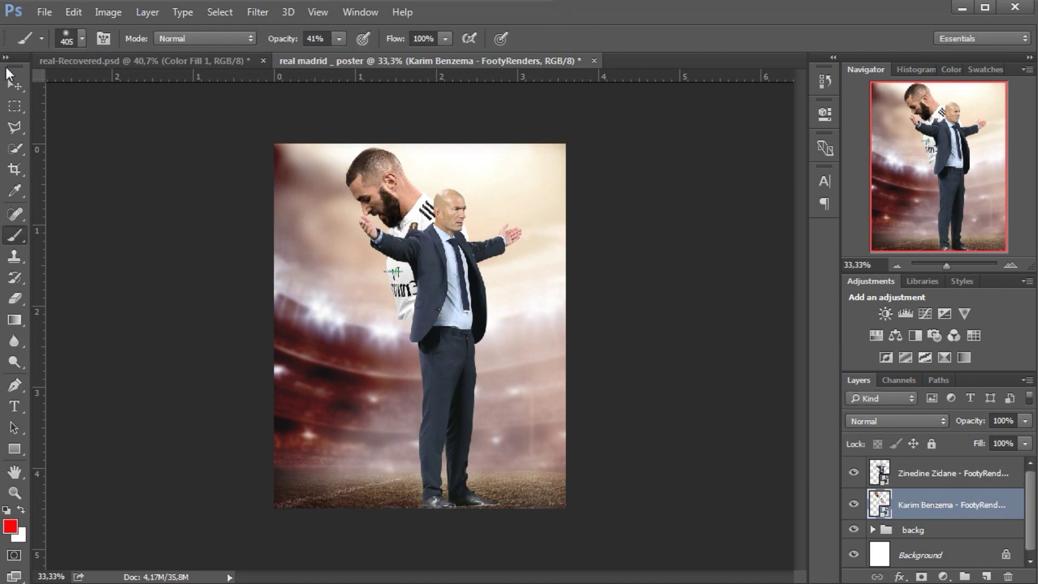
Nudge the Benzema layer slightly right and down with the Move tool
left_click(14, 85)
key("Right")
key("Right")
key("Right")
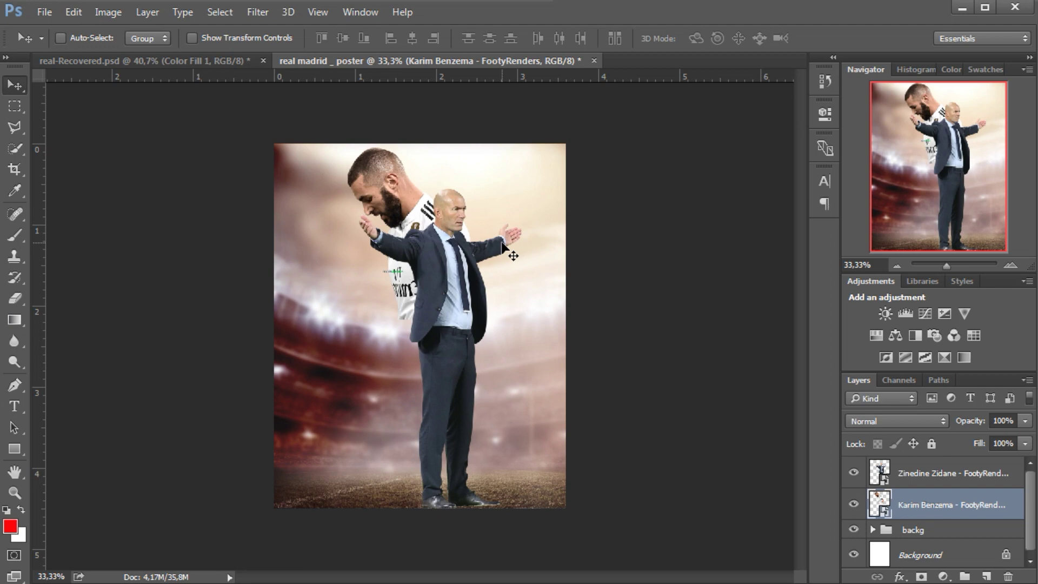
key("Right")
key("Right")
key("Down")
key("Down")
key("Down")
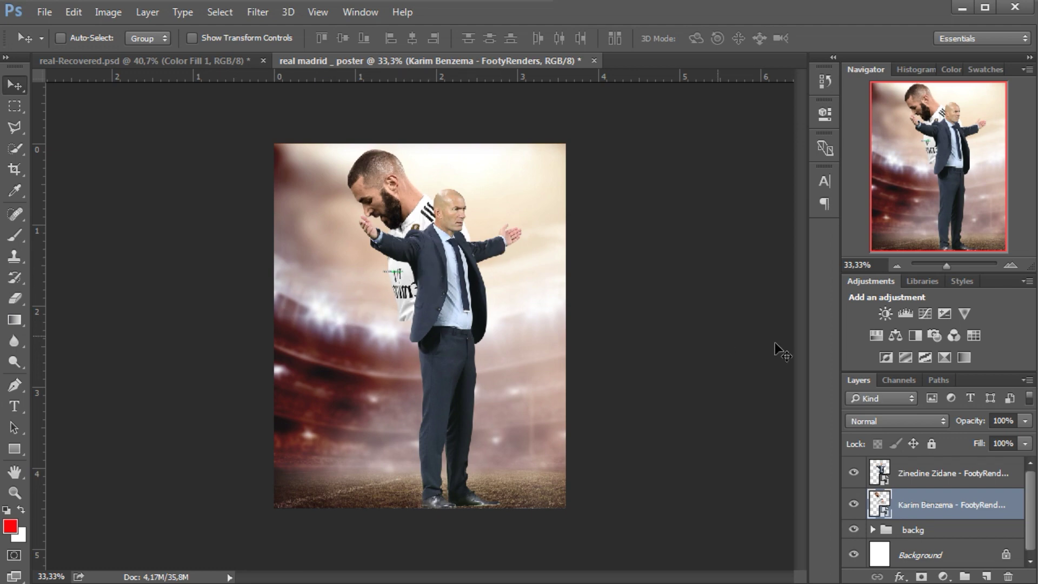
Hide the Benzema layer and rasterize the Zidane smart object for use with the Eraser tool
left_click(854, 505)
left_click(952, 473)
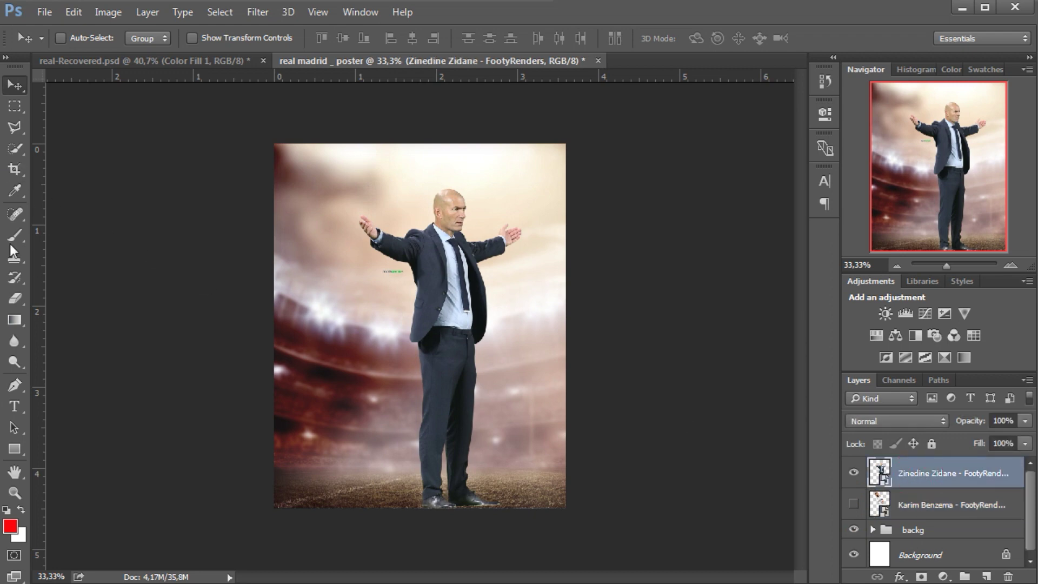
left_click(14, 298)
left_click(377, 272)
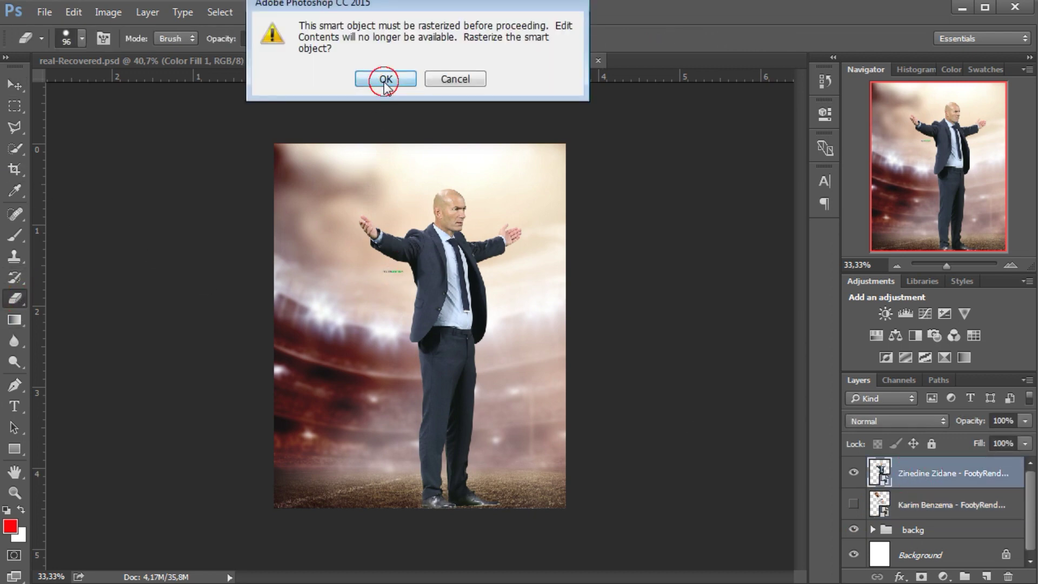
left_click(385, 78)
Erase the small green watermark beside Zidane's jacket with an 86 px eraser at 100% hardness, and show the Benzema layer again
right_click(393, 194)
left_click(14, 301)
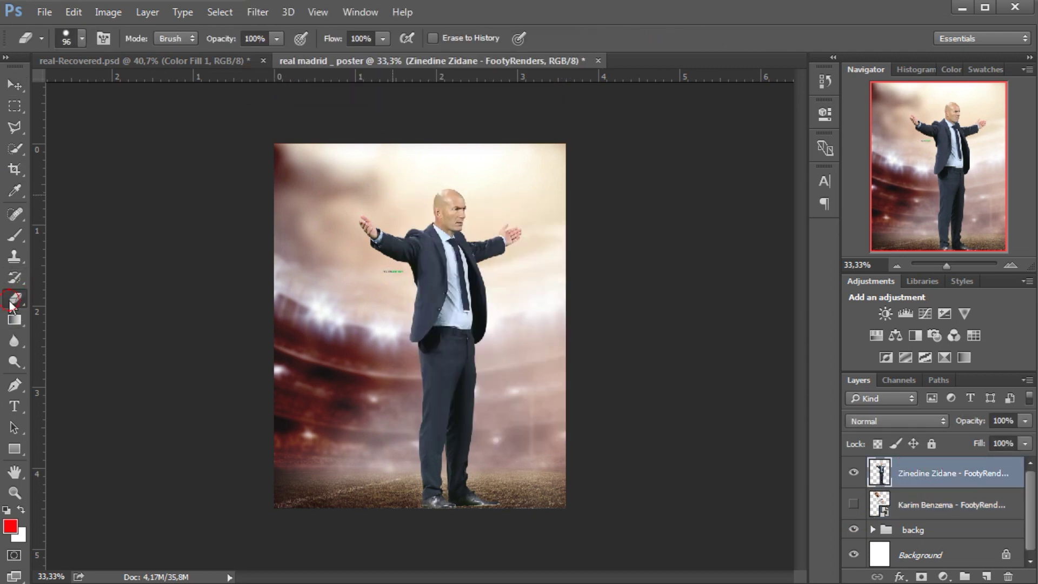
right_click(354, 275)
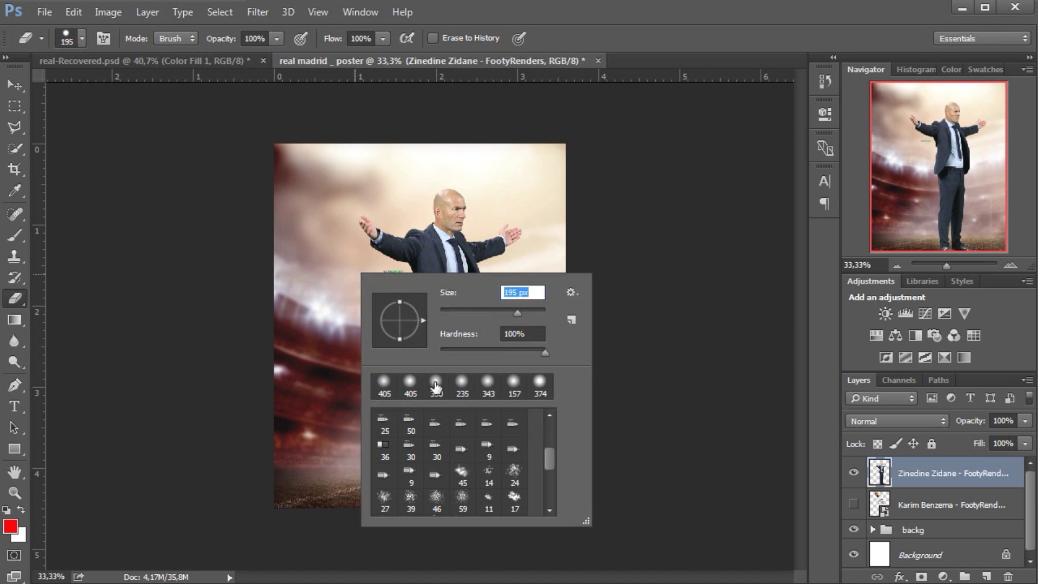
left_click(536, 383)
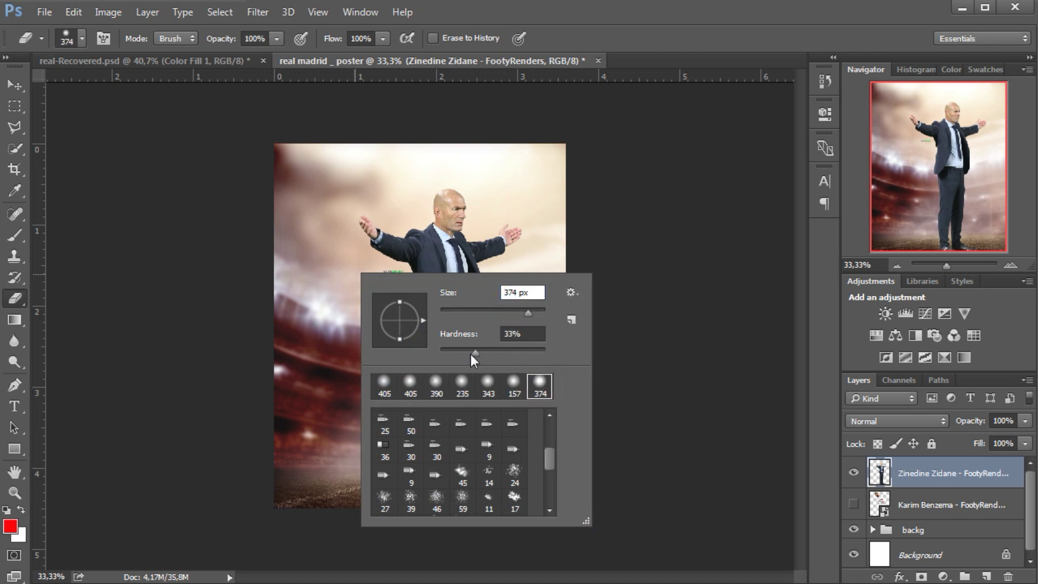
left_click_drag(472, 354, 593, 354)
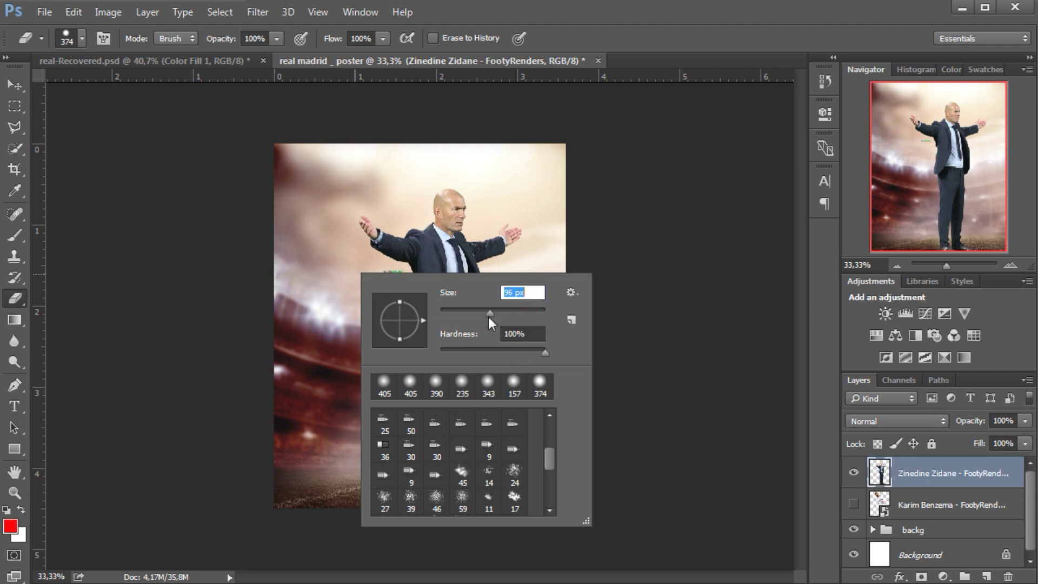
left_click(359, 265)
left_click(394, 275)
left_click(853, 504)
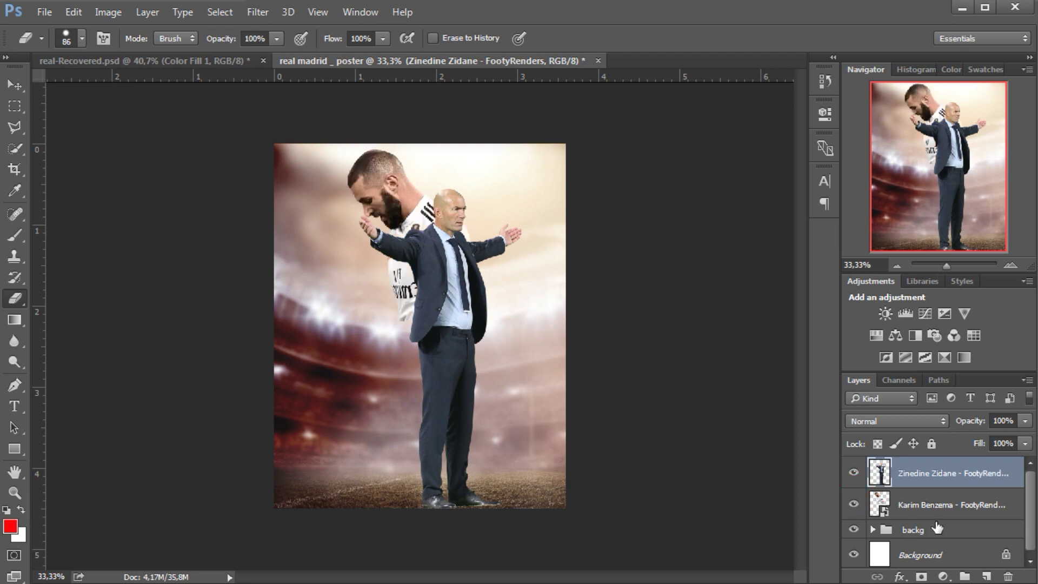
Place the Toni Kroos render above the Benzema layer, scaled to about 3.97% and positioned below Benzema, partly behind Zidane's jacket
left_click(939, 529)
key("v")
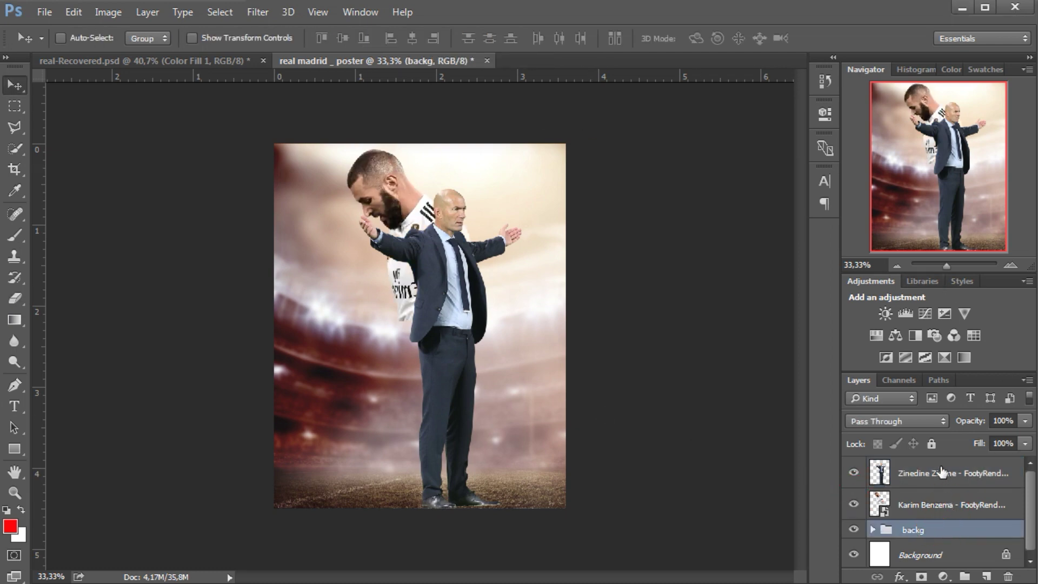
left_click(937, 504)
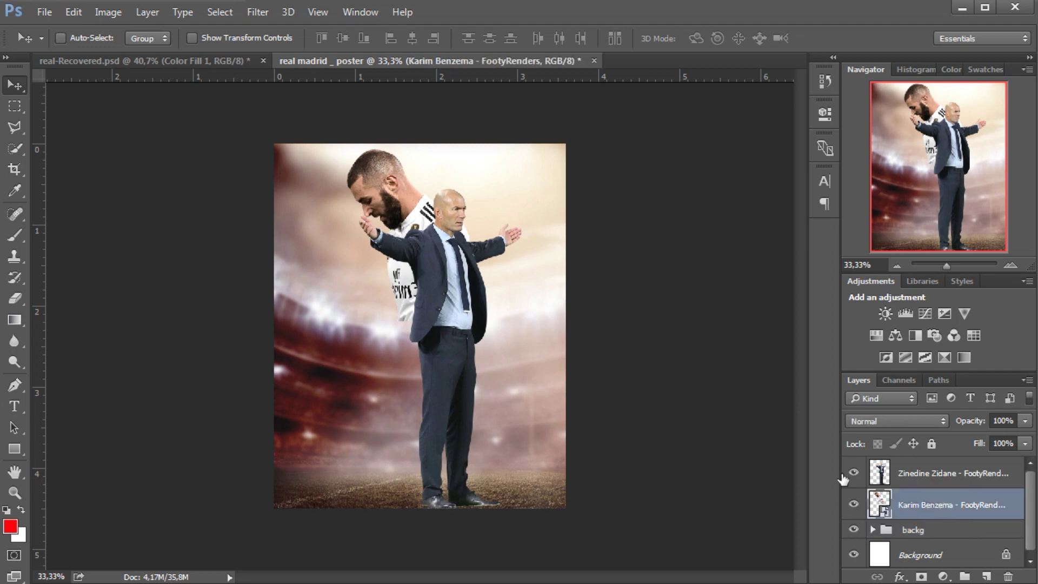
left_click(231, 583)
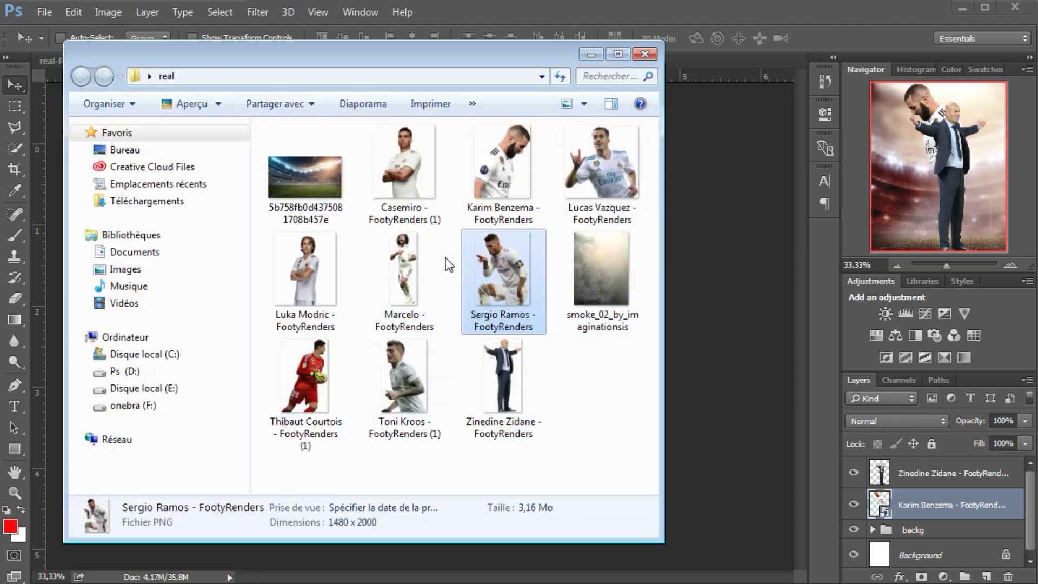
left_click_drag(388, 368, 671, 346)
left_click_drag(535, 143, 469, 245)
left_click_drag(433, 290, 435, 304)
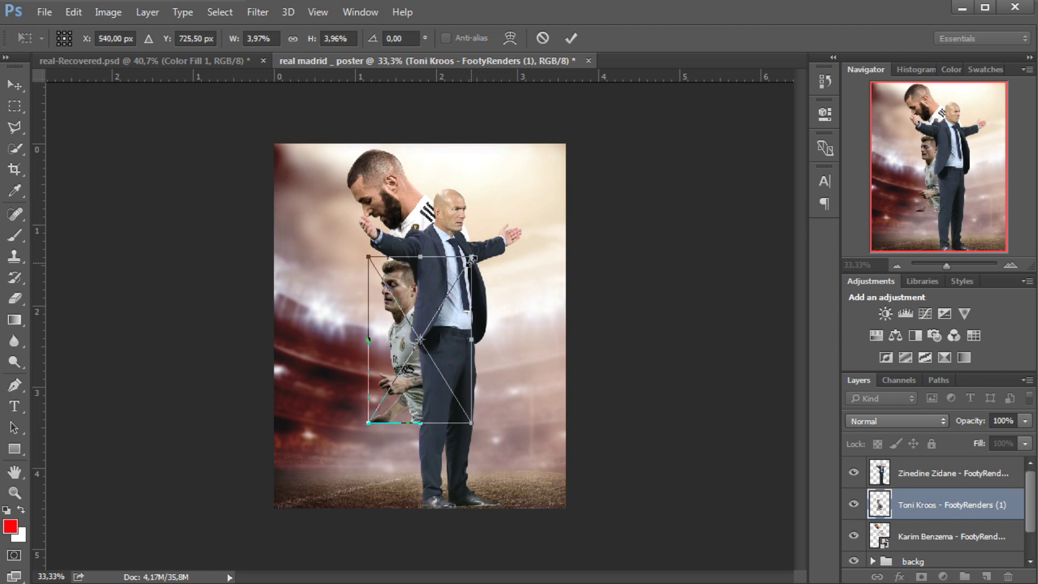
left_click_drag(435, 301, 429, 303)
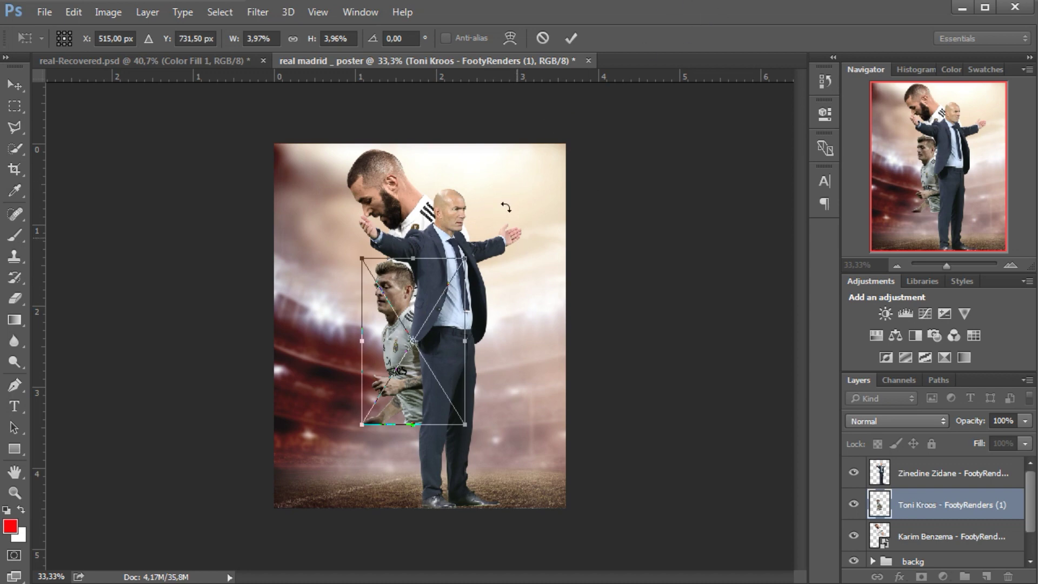
left_click(571, 38)
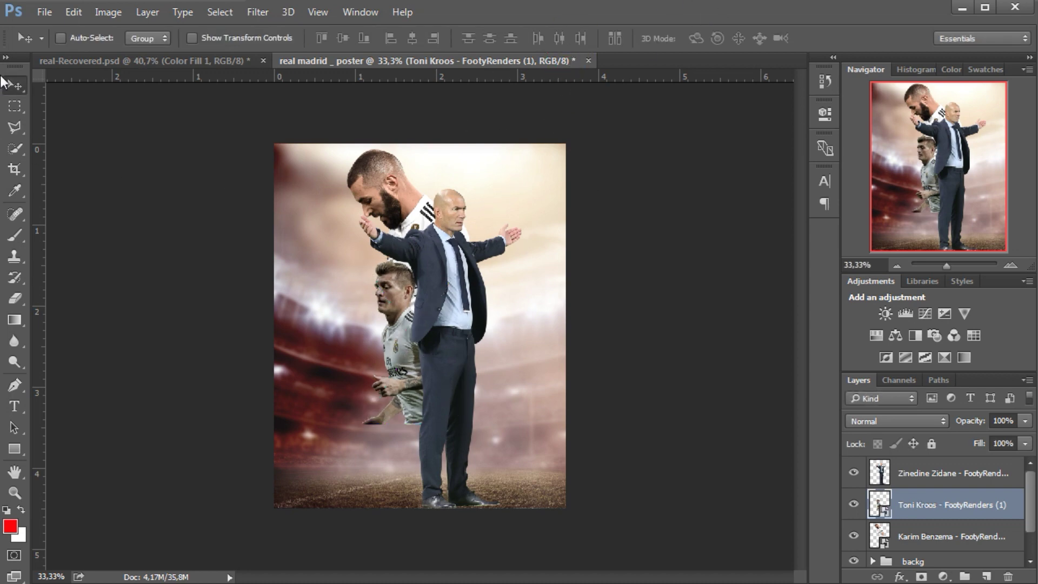
Nudge the Toni Kroos layer slightly right towards Zidane
key("Right")
key("Right")
key("Right")
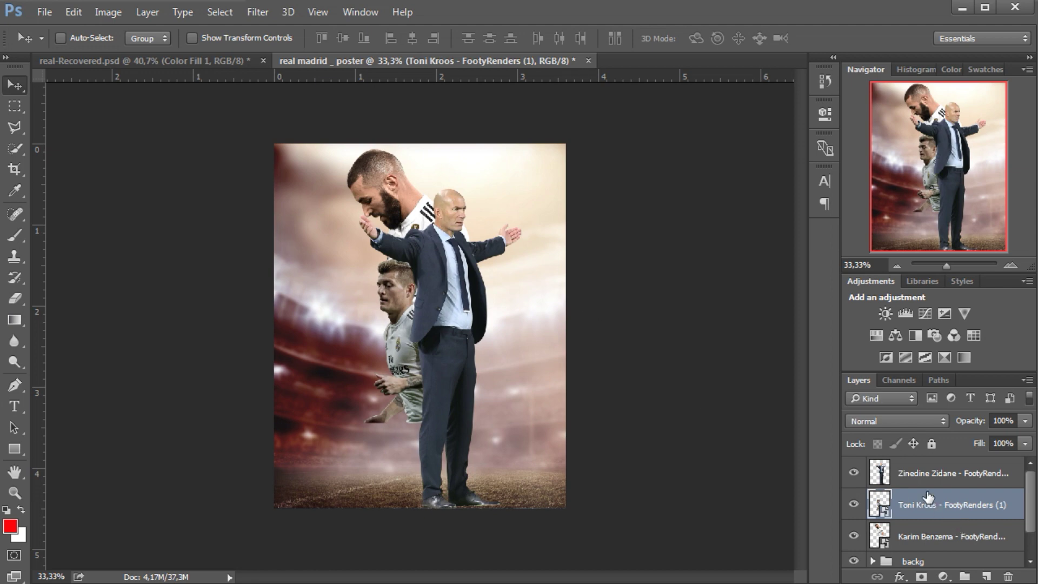
Place the Sergio Ramos render above the Kroos layer, scaled to about 3.14% and kneeling at the poster's lower edge beside Zidane's legs
key("alt+Tab")
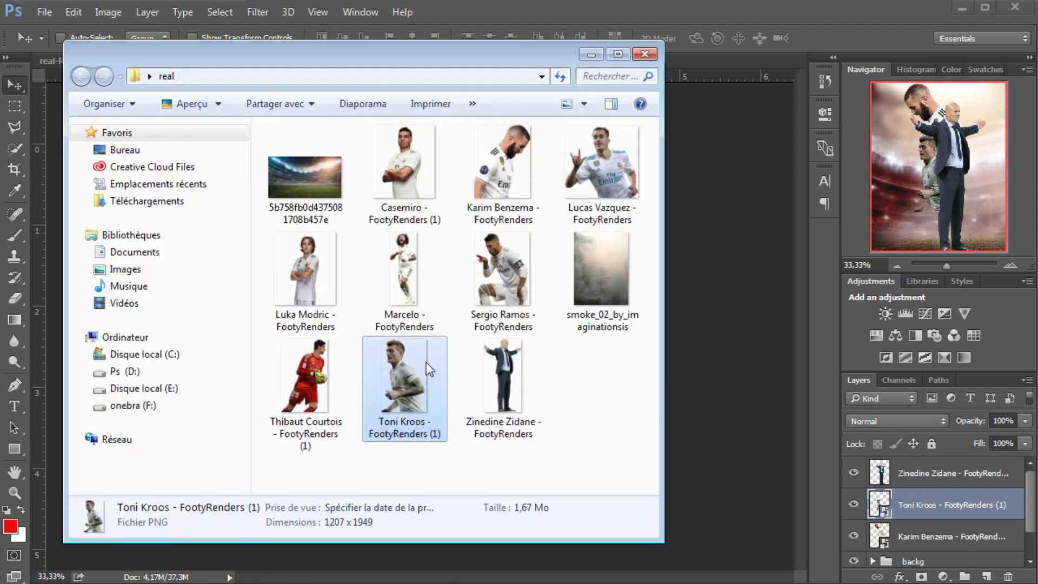
left_click_drag(504, 270, 683, 330)
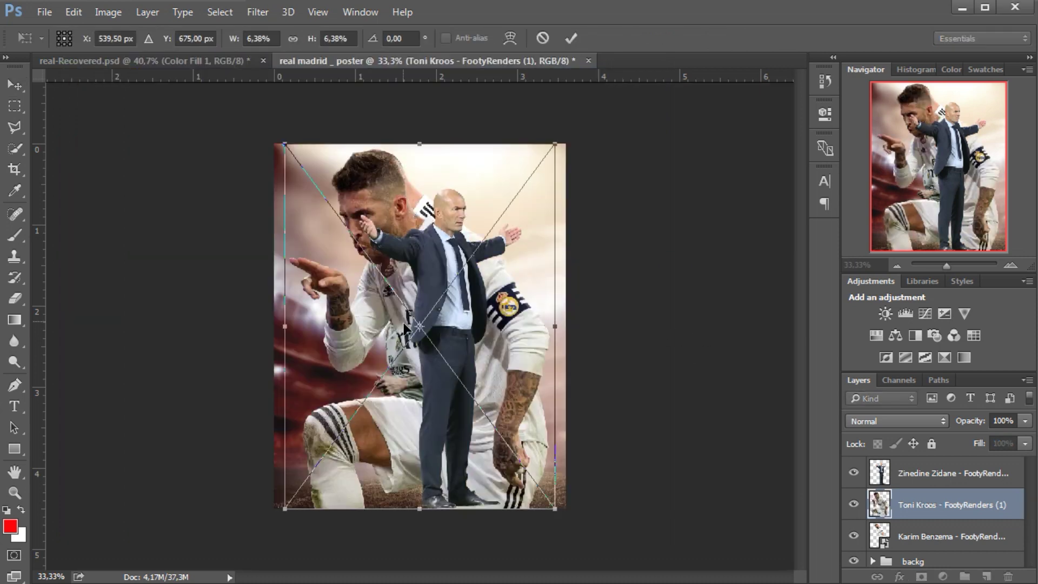
left_click_drag(550, 150, 404, 364)
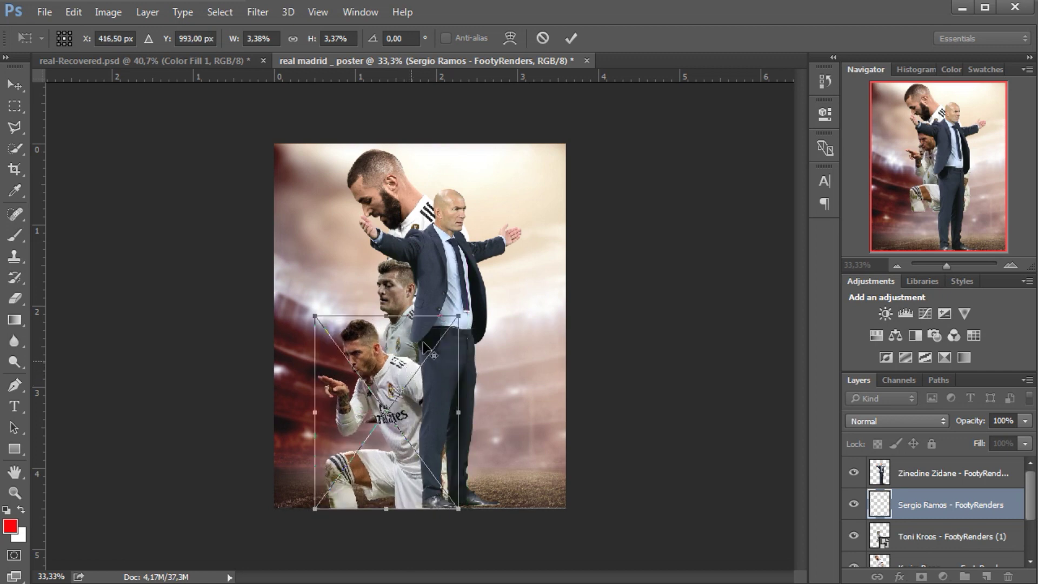
left_click_drag(458, 313, 454, 322)
left_click_drag(412, 361, 421, 370)
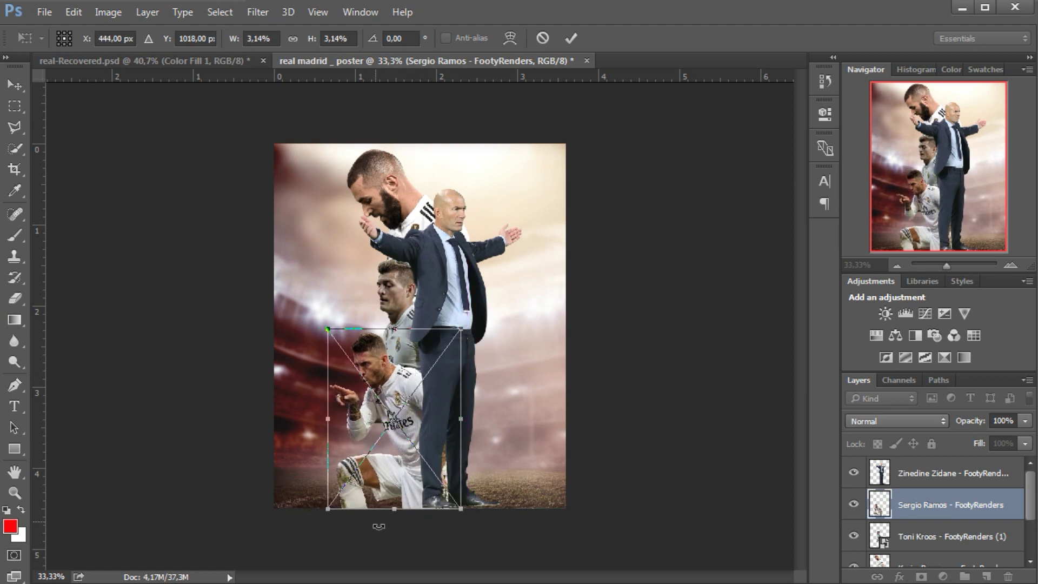
left_click(569, 35)
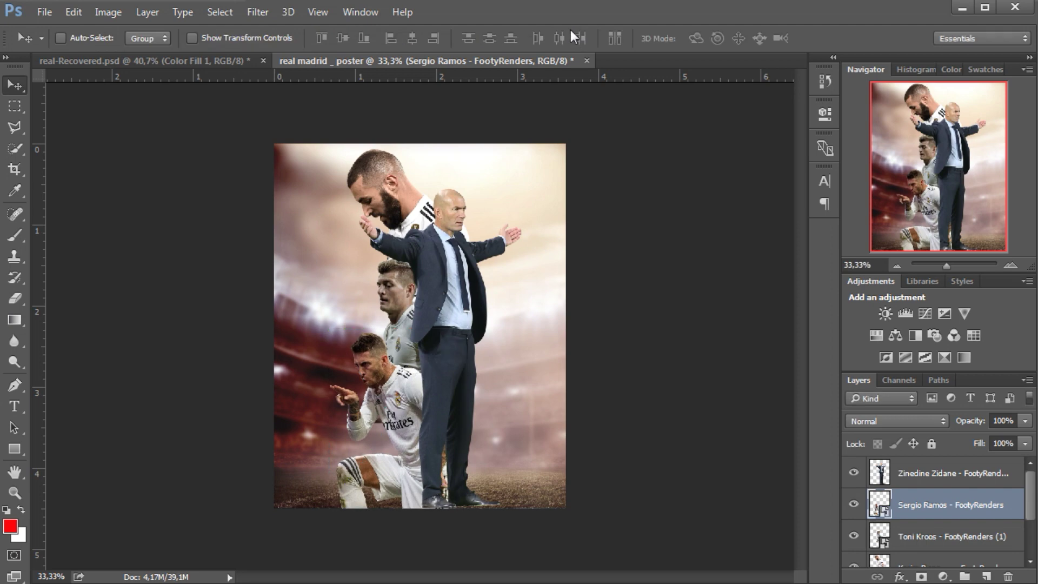
Merge the Sergio Ramos, Toni Kroos and Karim Benzema layers into a single layer
left_click(916, 539, "ctrl")
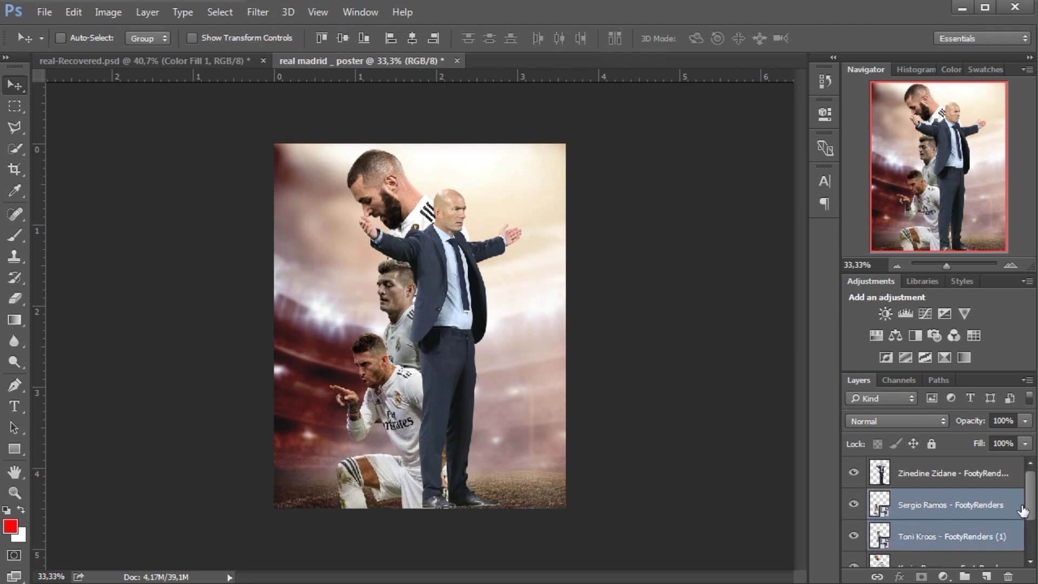
left_click_drag(1032, 503, 986, 529)
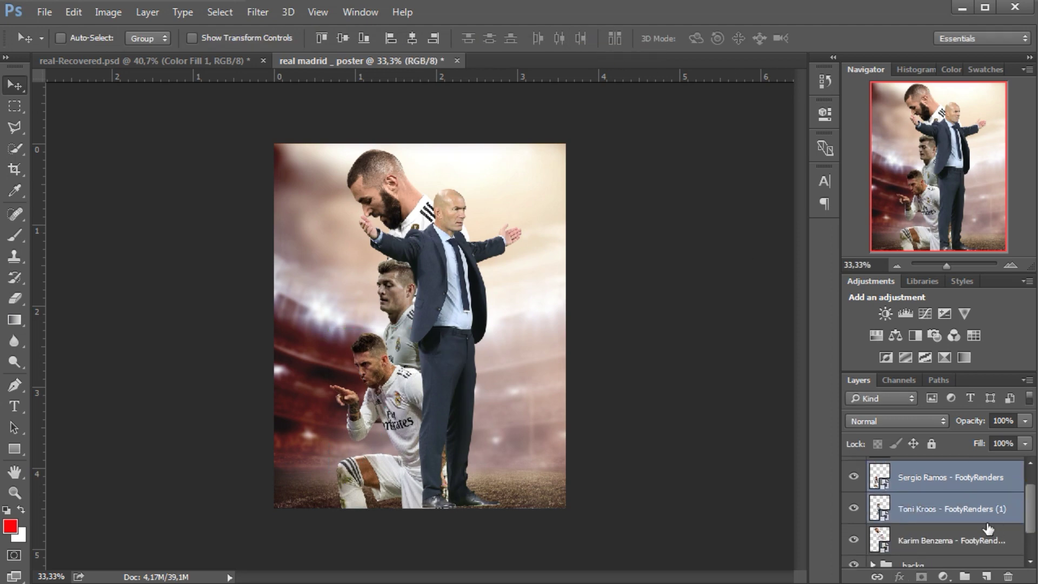
left_click(959, 539, "ctrl")
right_click(949, 539)
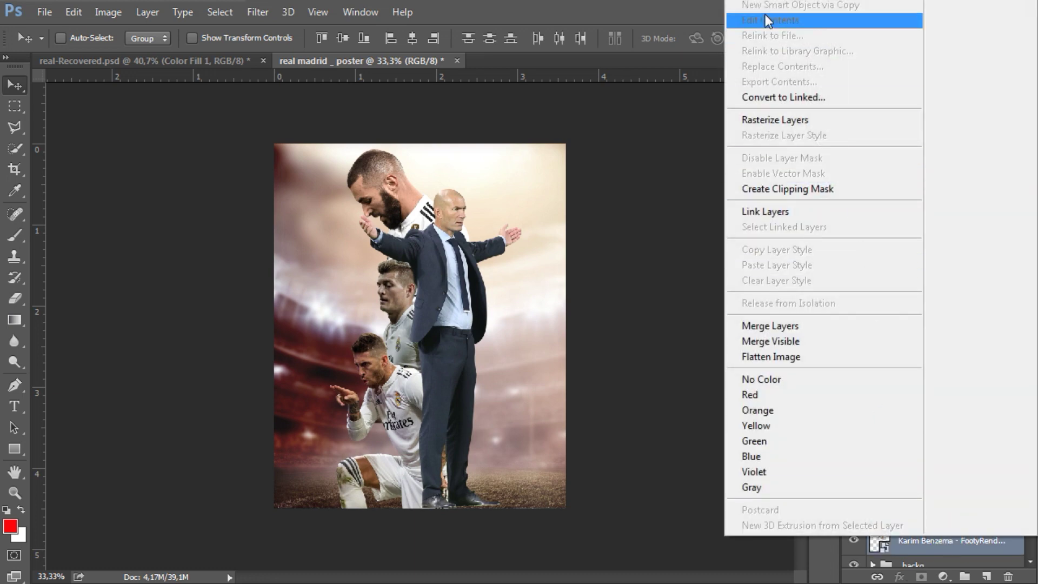
left_click(939, 521)
right_click(951, 534)
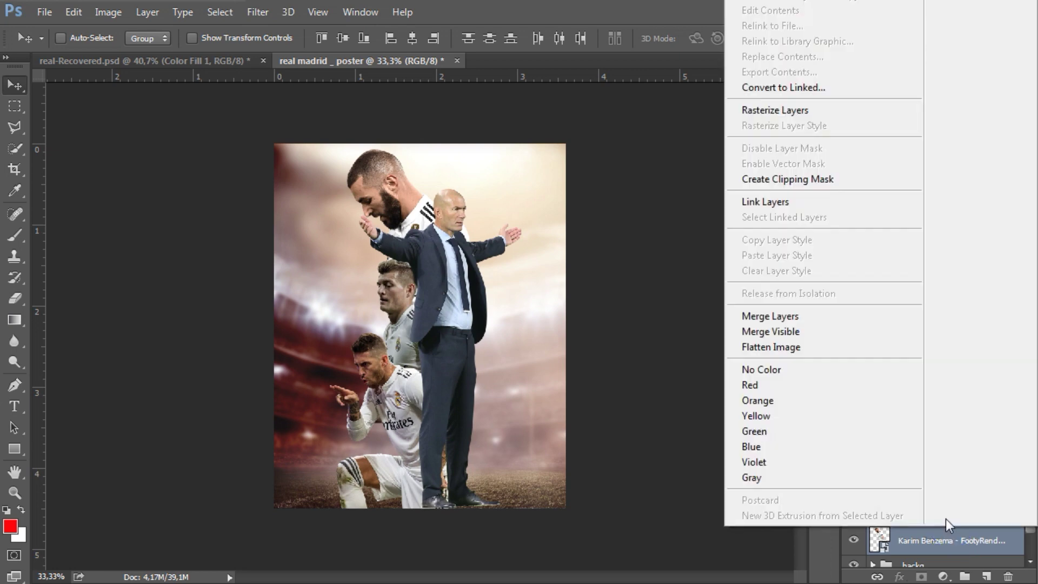
left_click(774, 316)
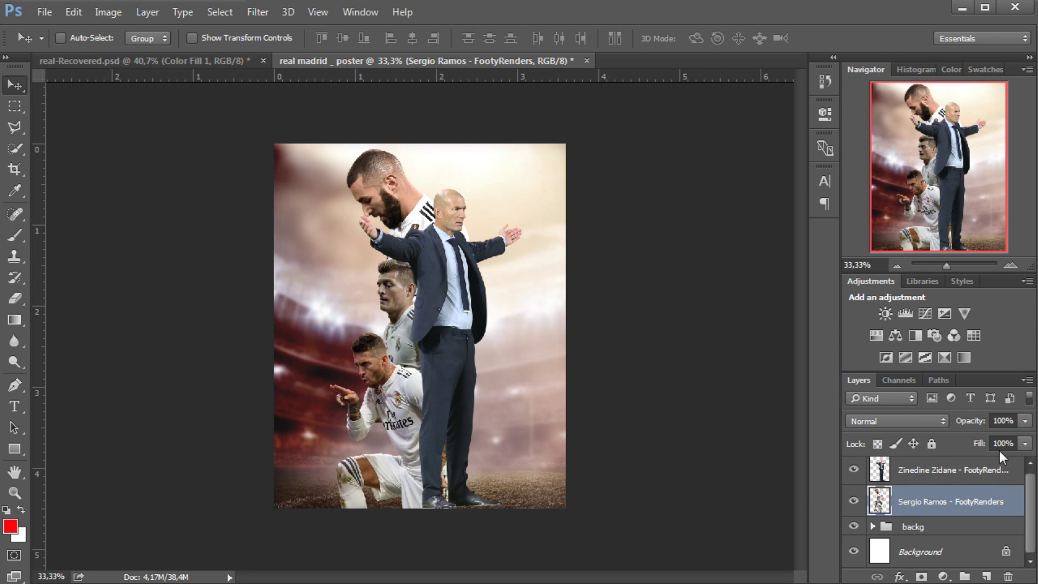
Grade the merged players in Camera Raw with Vibrance -13, Saturation -16, Clarity +22, Blacks -28 and Shadows +25
left_click(267, 11)
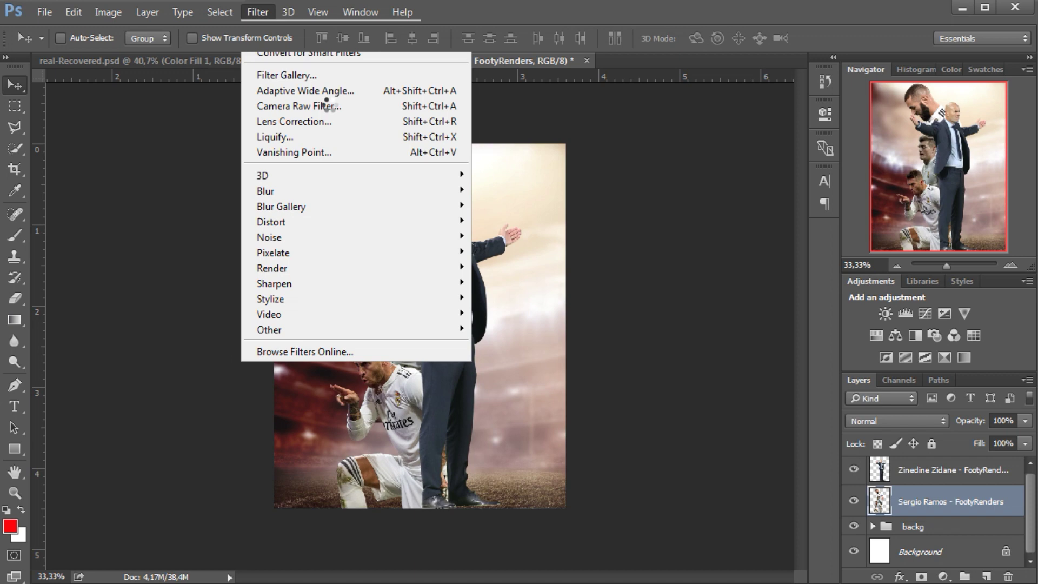
scroll(863, 478, "down", 3)
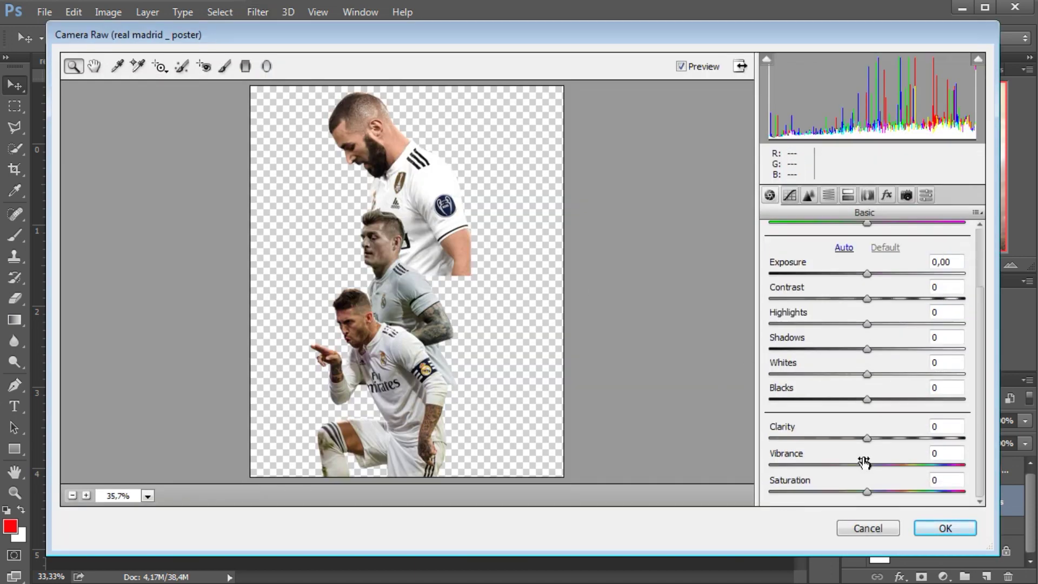
left_click_drag(867, 465, 852, 493)
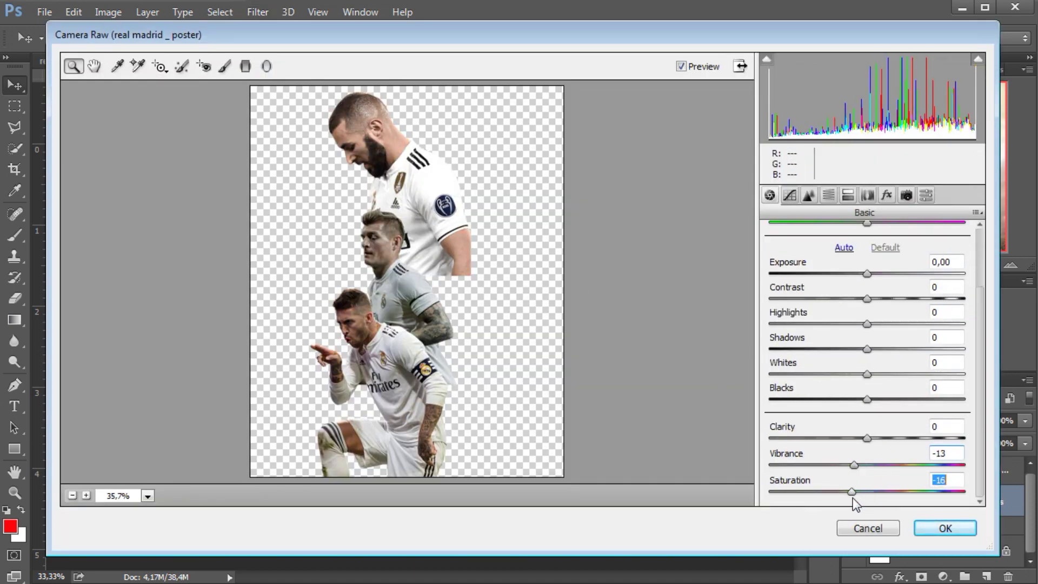
left_click_drag(867, 437, 889, 438)
left_click(865, 399)
left_click_drag(865, 399, 840, 399)
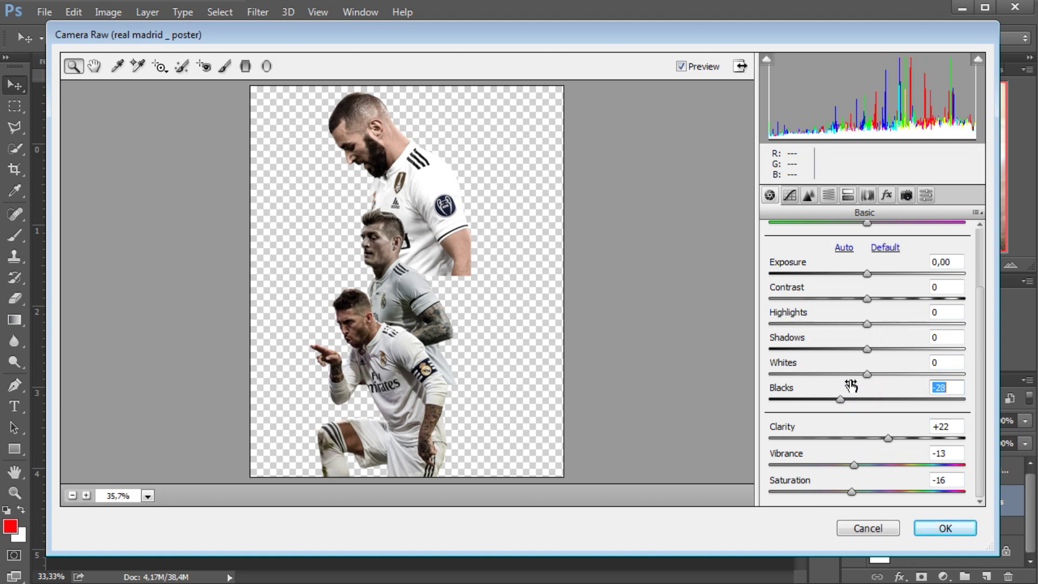
left_click_drag(869, 349, 897, 349)
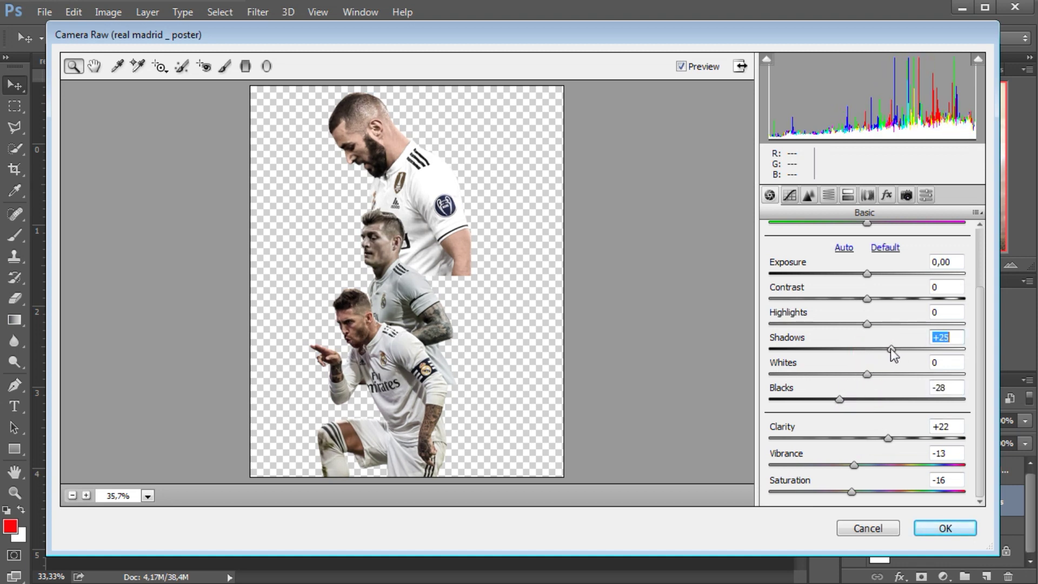
Adjust luminance noise reduction, set Vibrance to -18 and Clarity to +31, and apply the Camera Raw filter
left_click(808, 195)
left_click(802, 390)
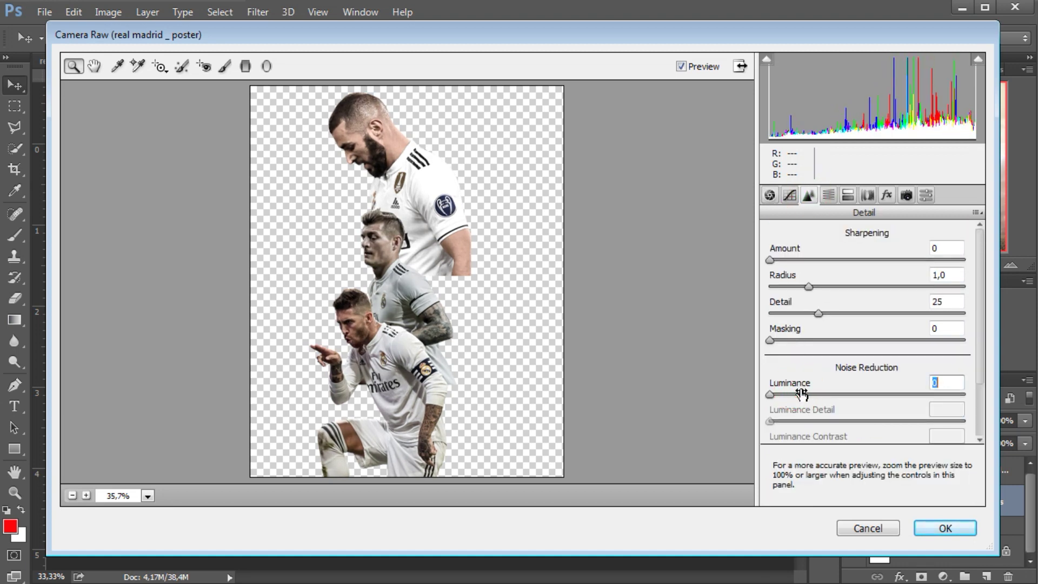
left_click(790, 394)
left_click(769, 196)
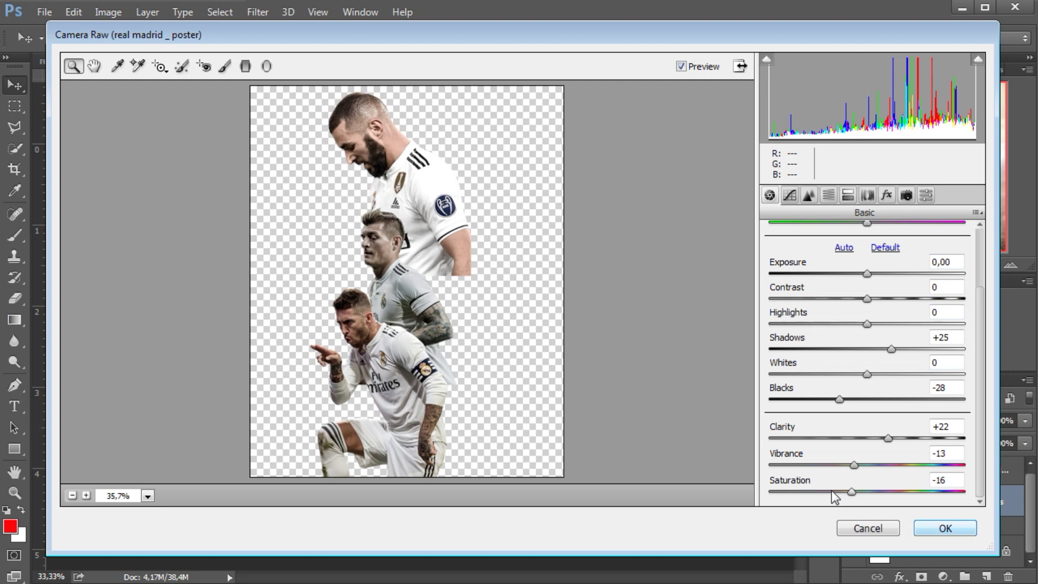
left_click_drag(851, 462, 848, 464)
left_click_drag(889, 437, 898, 437)
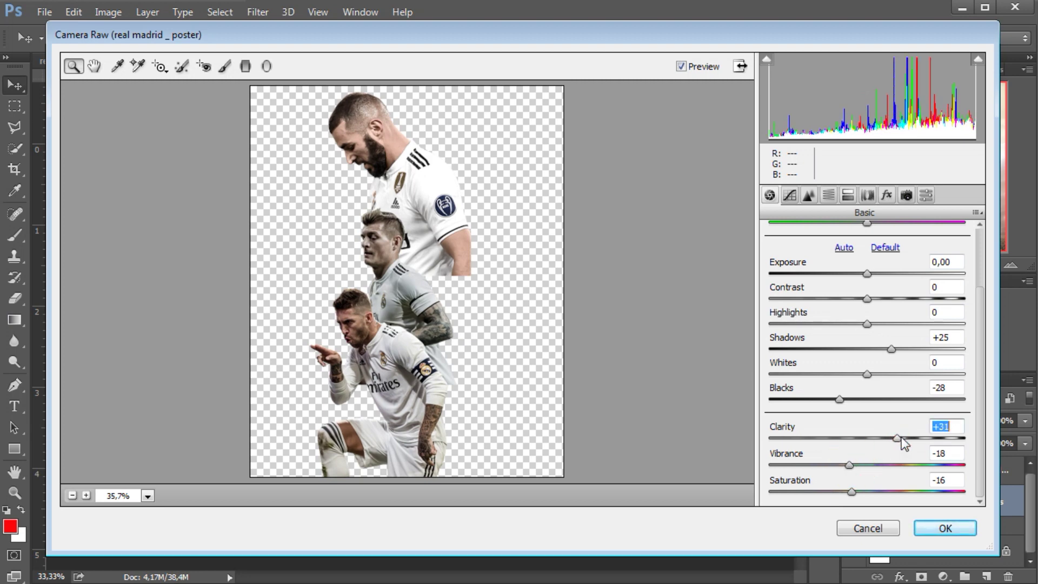
left_click(948, 529)
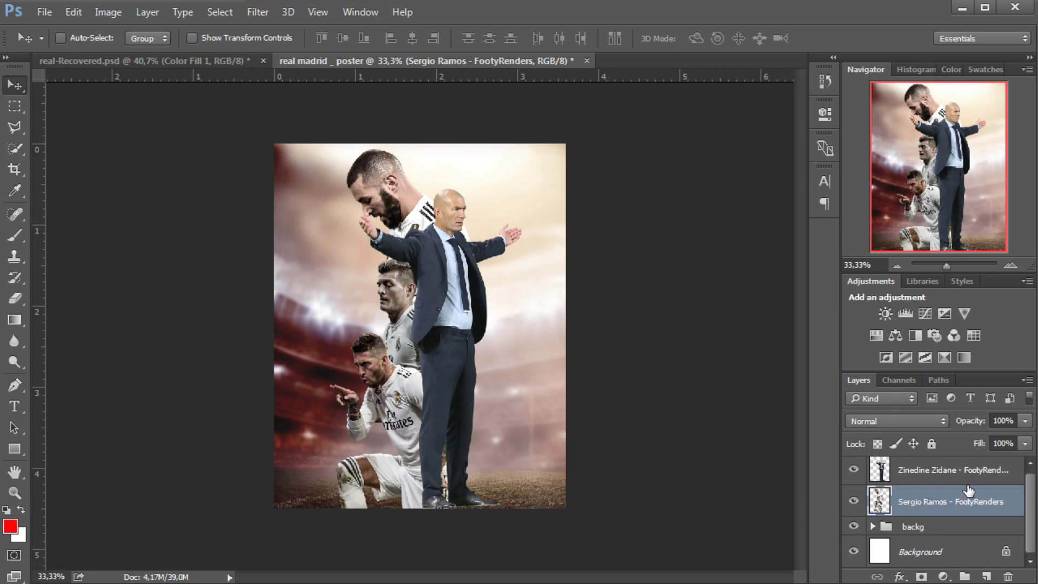
Mask the merged players layer, brush black at 41% opacity near Zidane's feet, and paint that area back in white at 100%
left_click(921, 577)
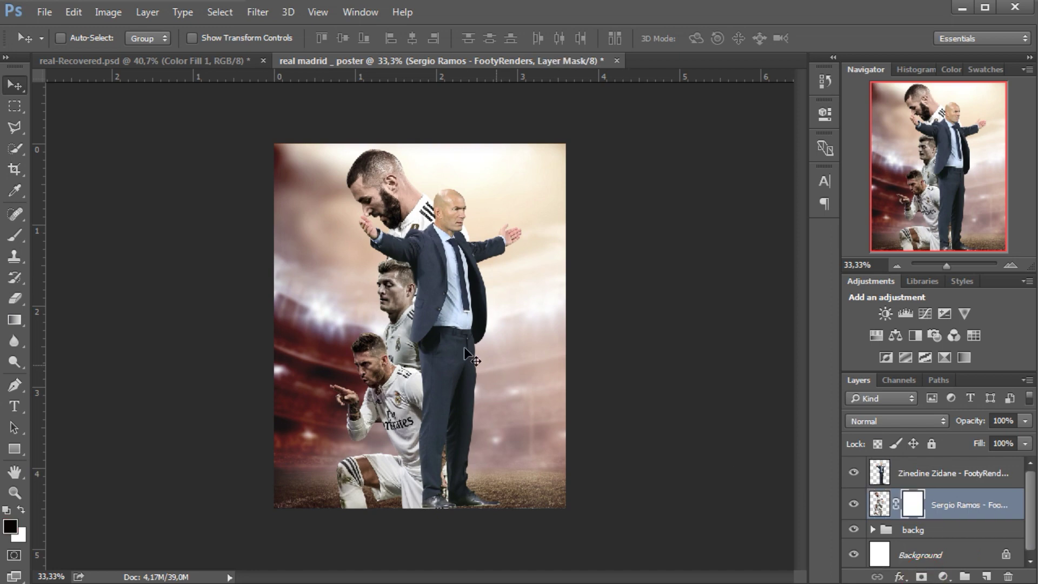
left_click(15, 235)
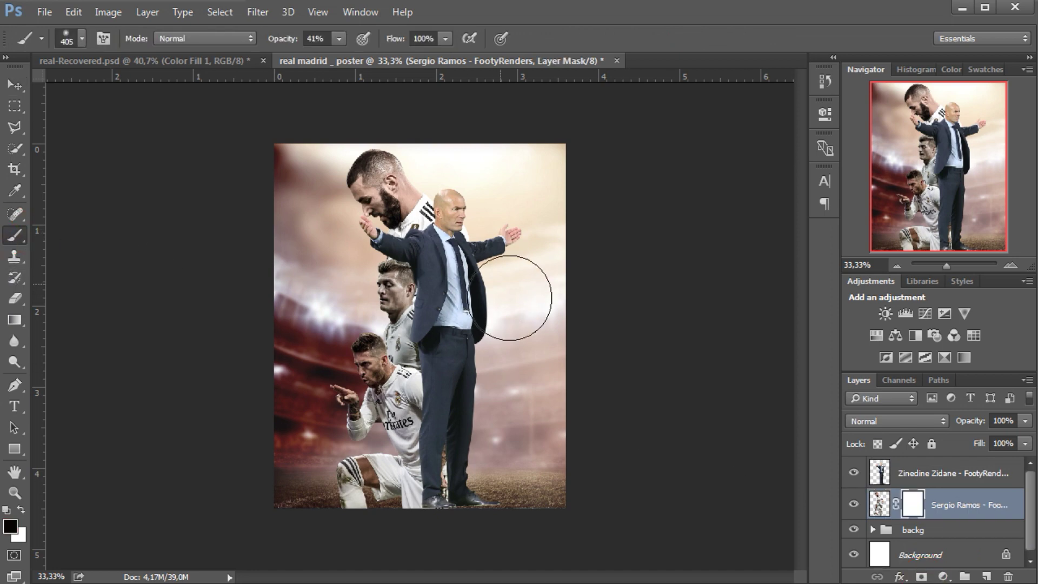
left_click(481, 461)
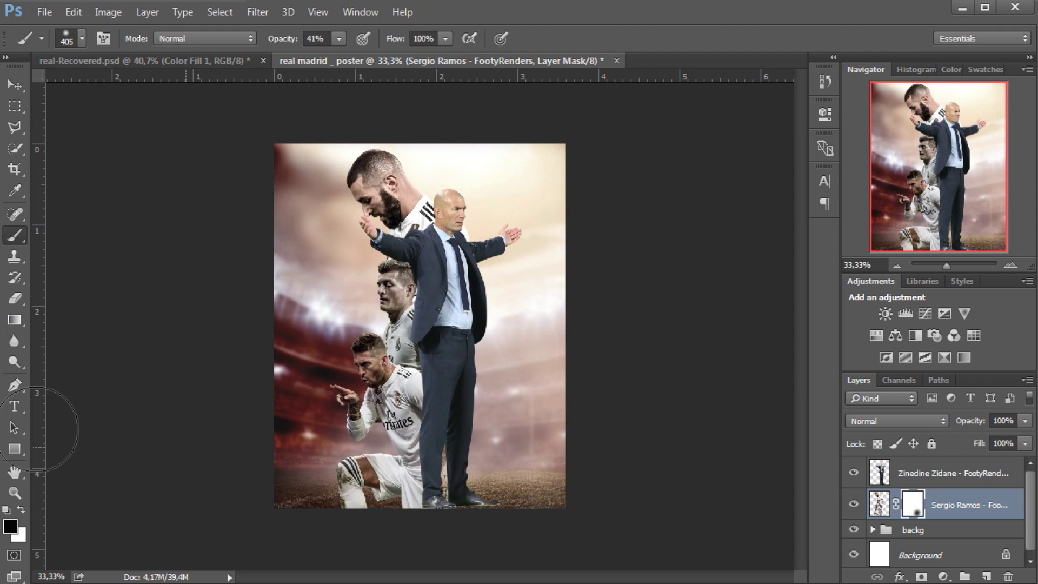
left_click(23, 509)
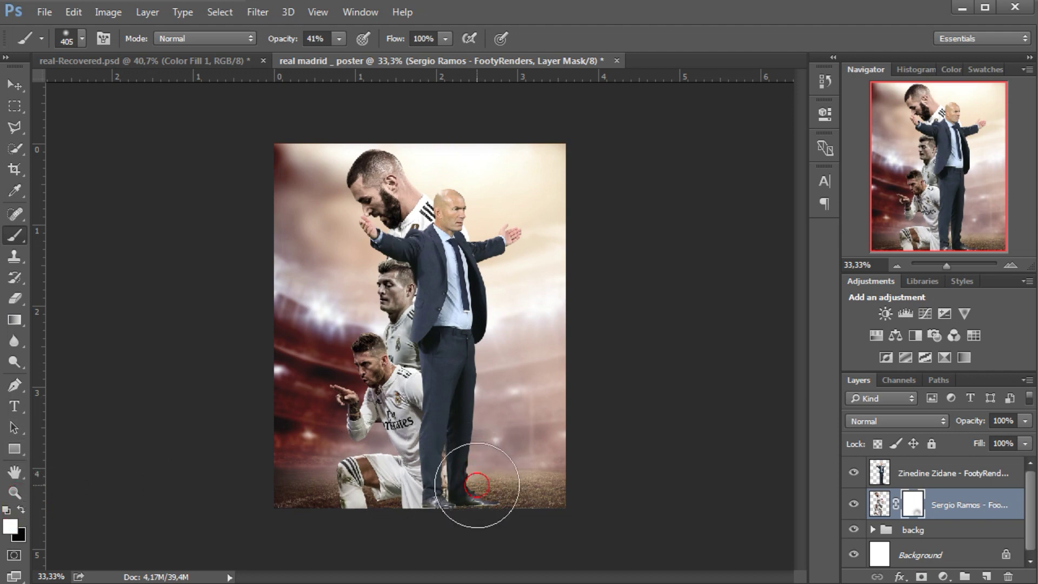
left_click_drag(279, 39, 425, 53)
left_click(495, 458)
left_click(477, 478)
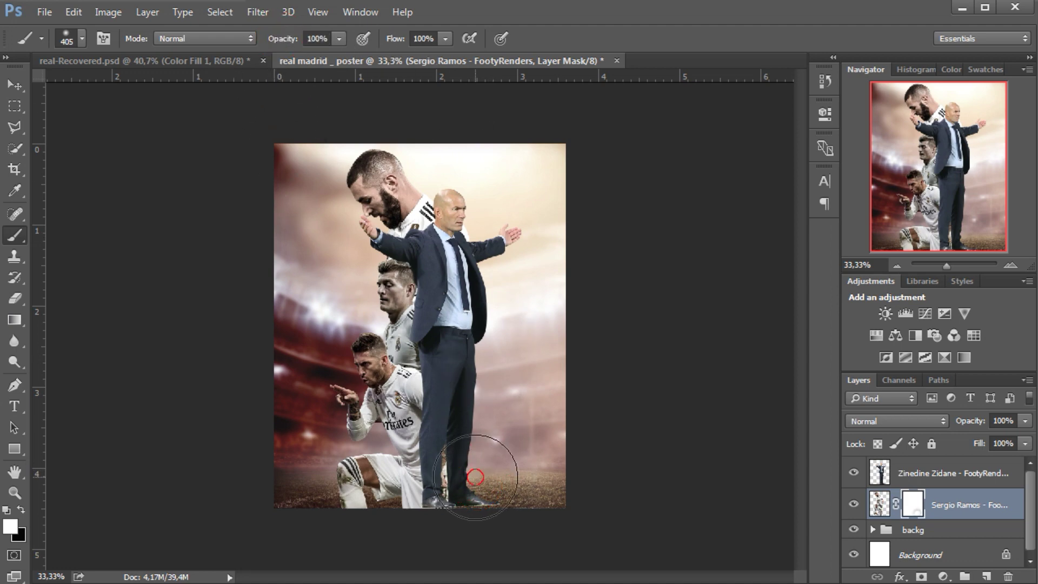
Paint the mask black with a harder 405 px brush, hiding player parts behind and beyond the far side of Zidane, from hand to feet
left_click(22, 510)
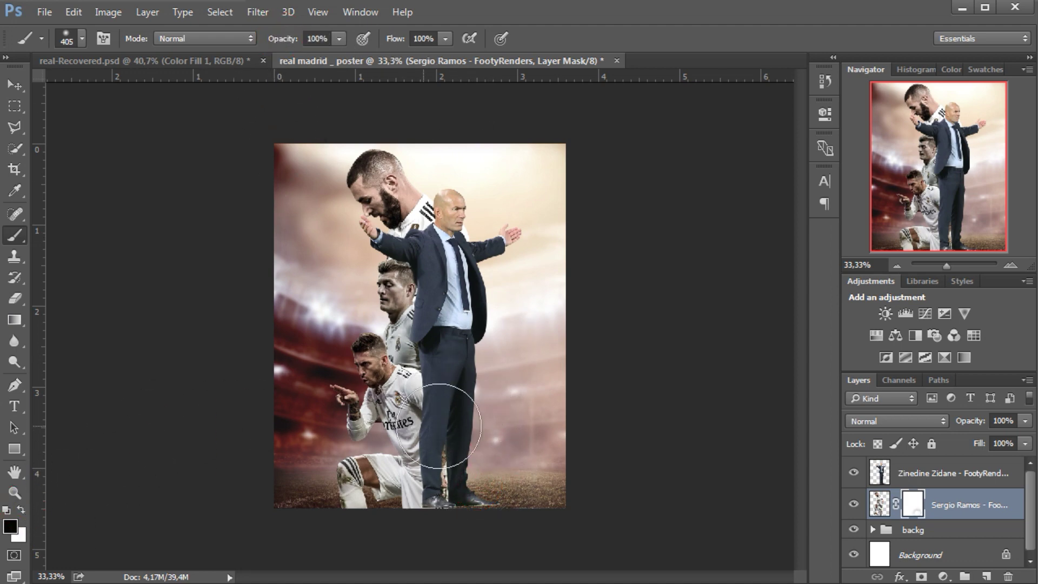
left_click(480, 478)
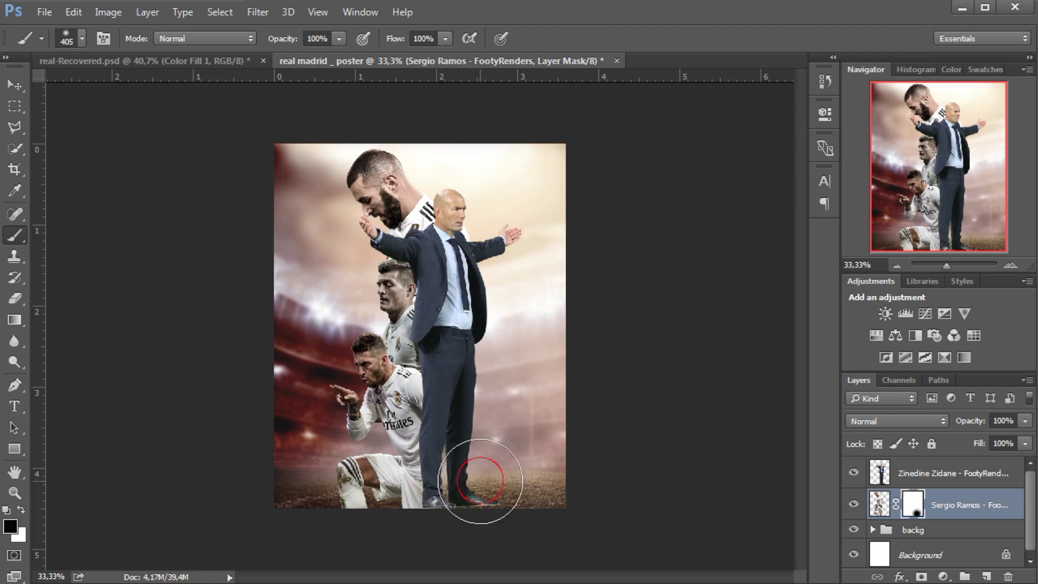
right_click(494, 459)
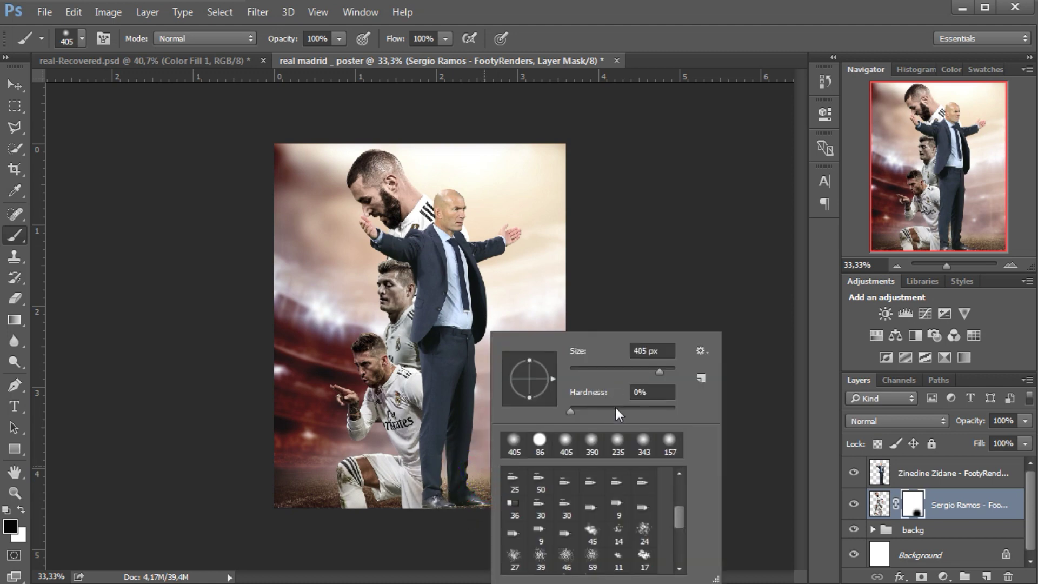
left_click(511, 227)
mouse_move(511, 227)
left_mouse_down()
mouse_move(525, 289)
mouse_move(500, 463)
left_mouse_up()
left_click(499, 482)
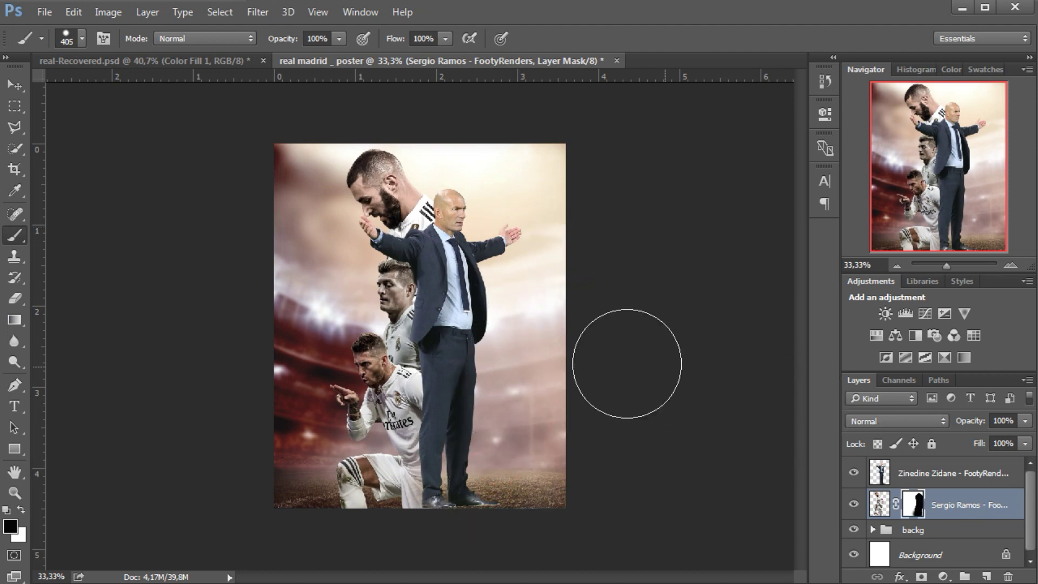
Group the Zidane layer and the masked players layer together, leaving out the backg group
left_click(16, 85)
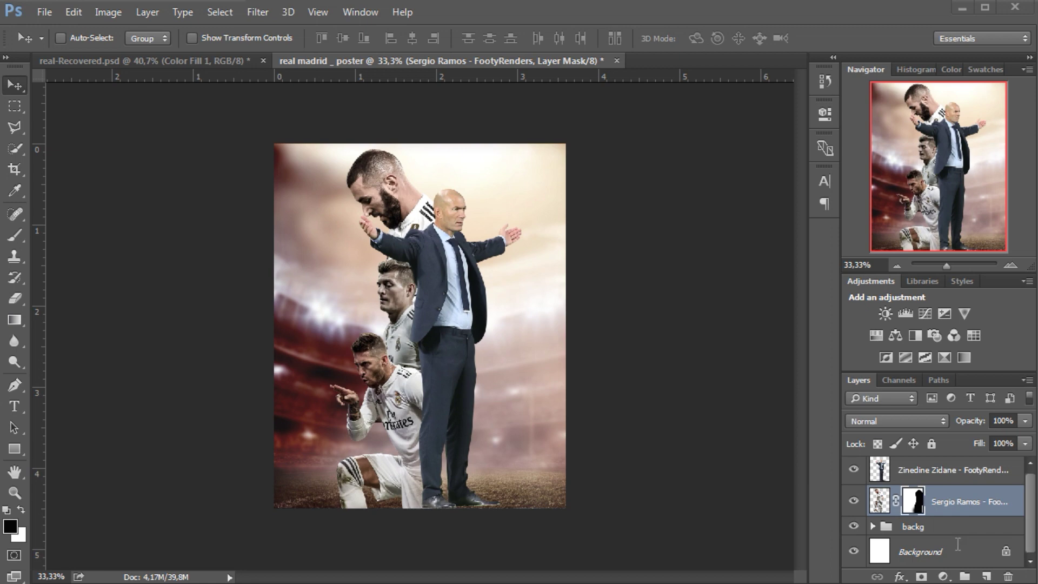
left_click(955, 530)
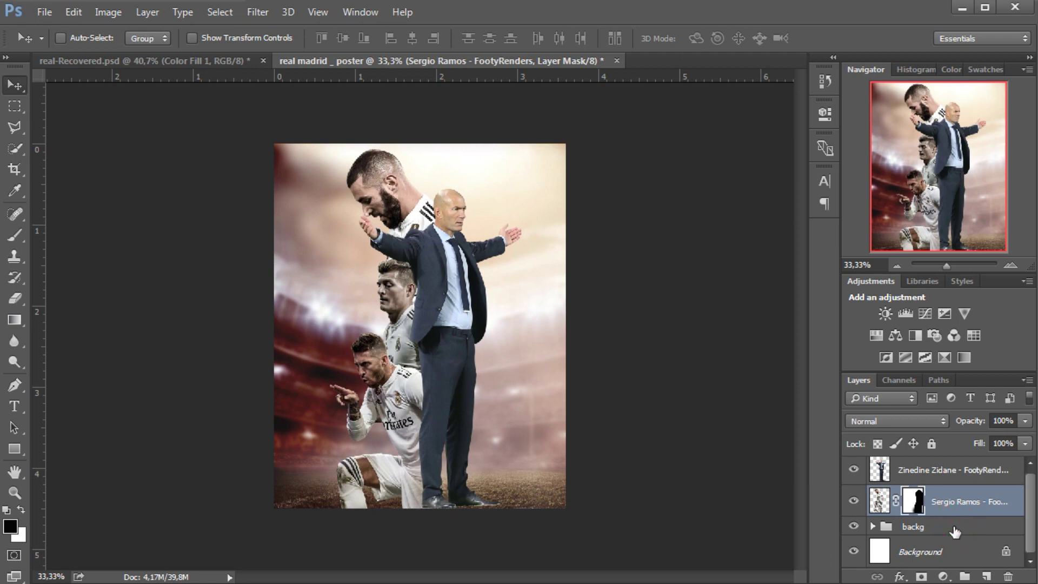
left_click(968, 508, "ctrl")
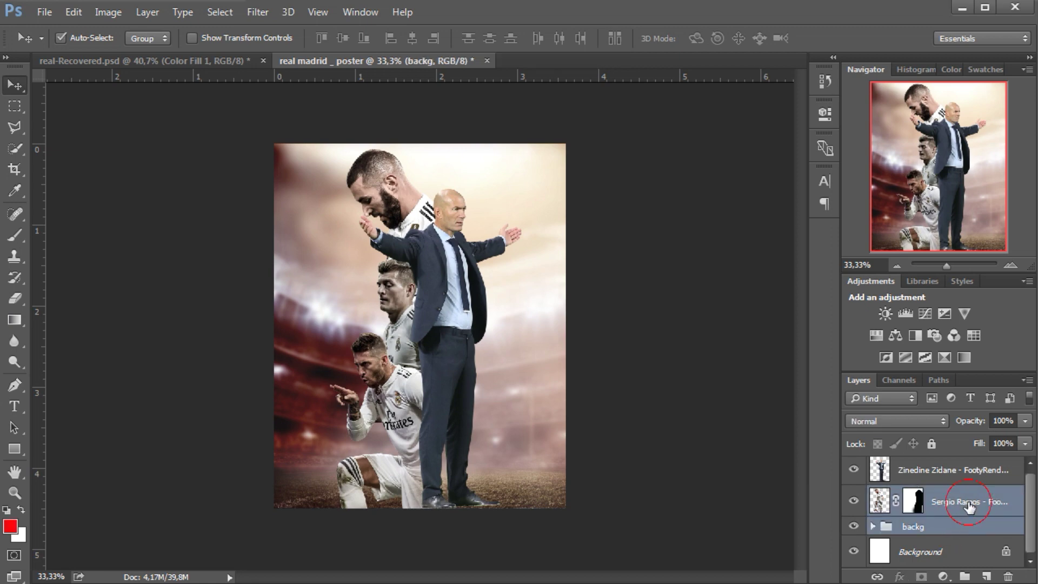
left_click(978, 477, "ctrl")
left_click(979, 533, "ctrl")
left_click_drag(952, 478, 965, 577)
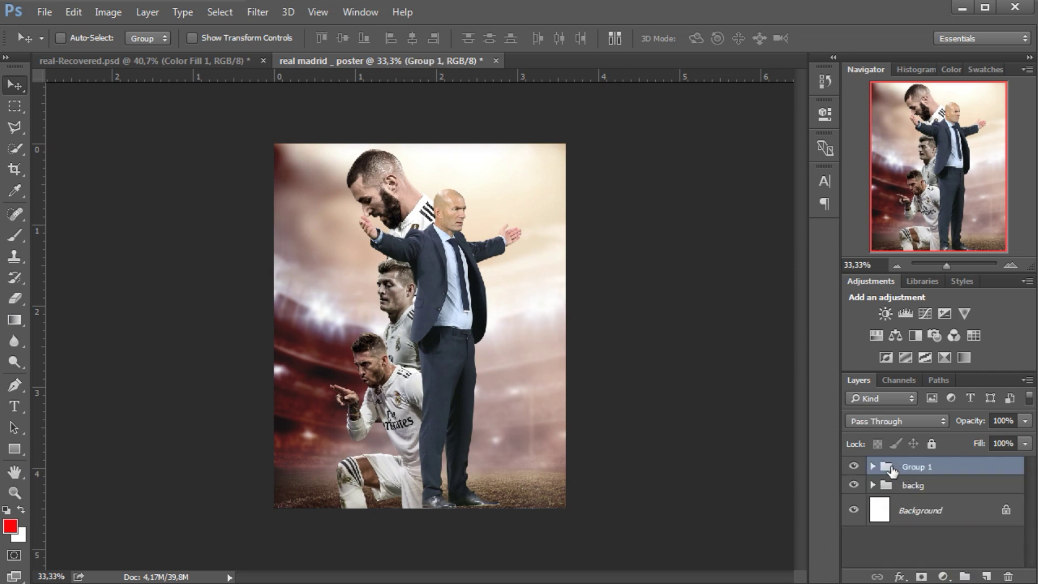
double_click(919, 468)
left_click(938, 466)
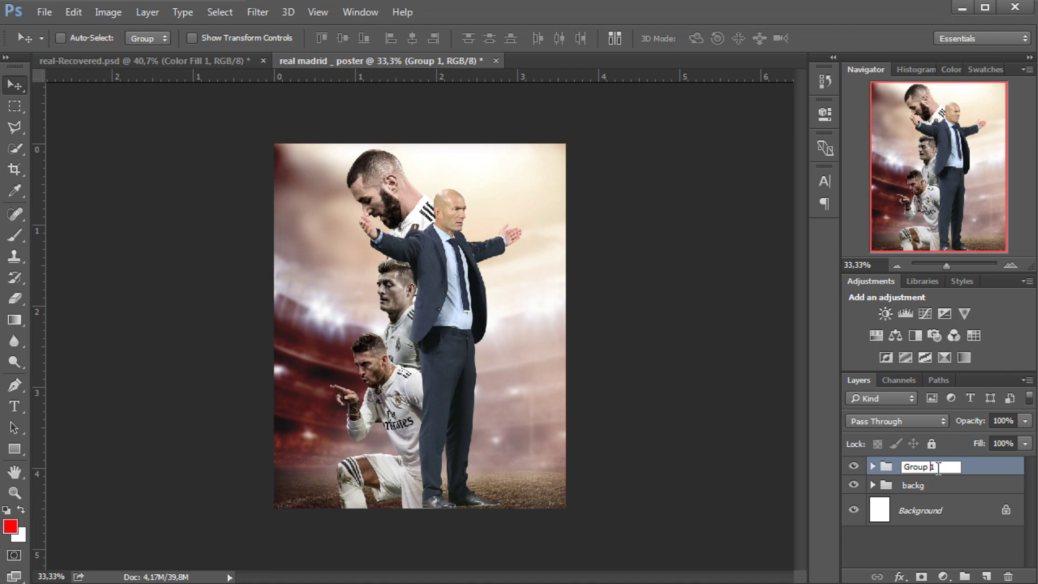
left_click(966, 472)
Place the Casemiro render directly above the backg group, scaled to 8.81% and positioned beside Benzema near the poster's left edge
left_click(951, 485)
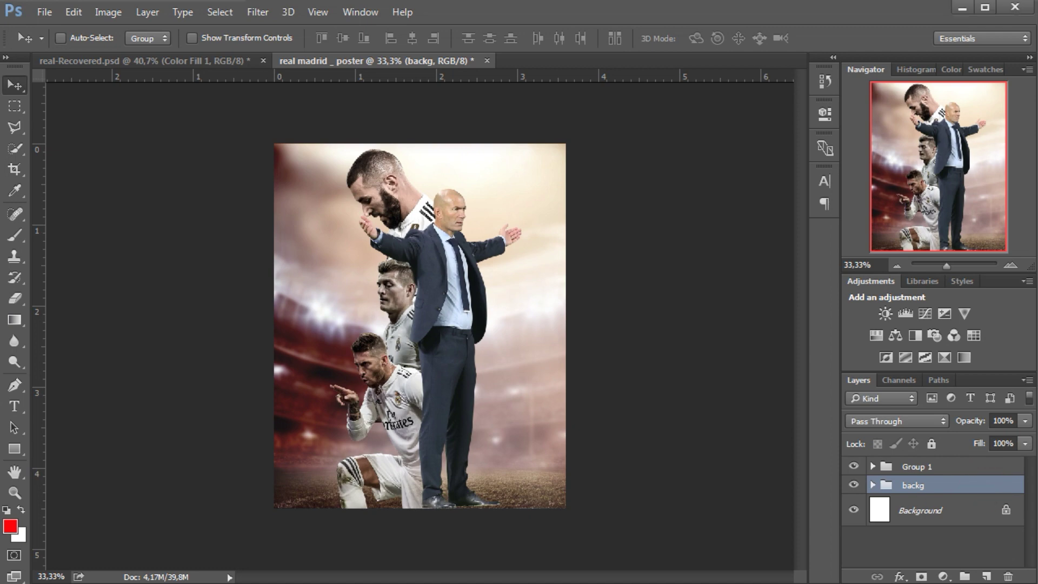
left_click(327, 581)
left_click_drag(413, 192, 674, 288)
left_click_drag(563, 152, 362, 205)
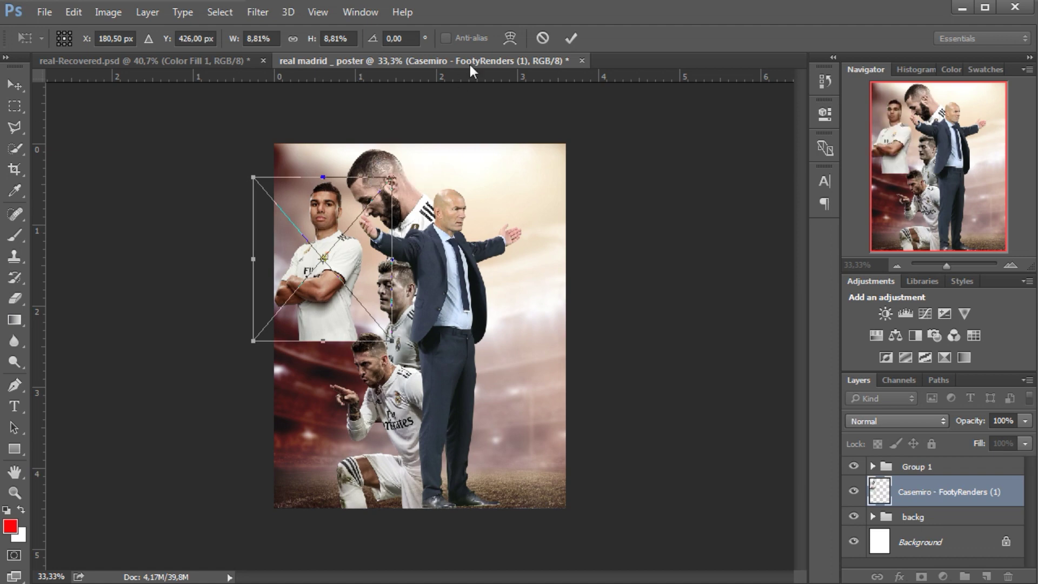
left_click(572, 38)
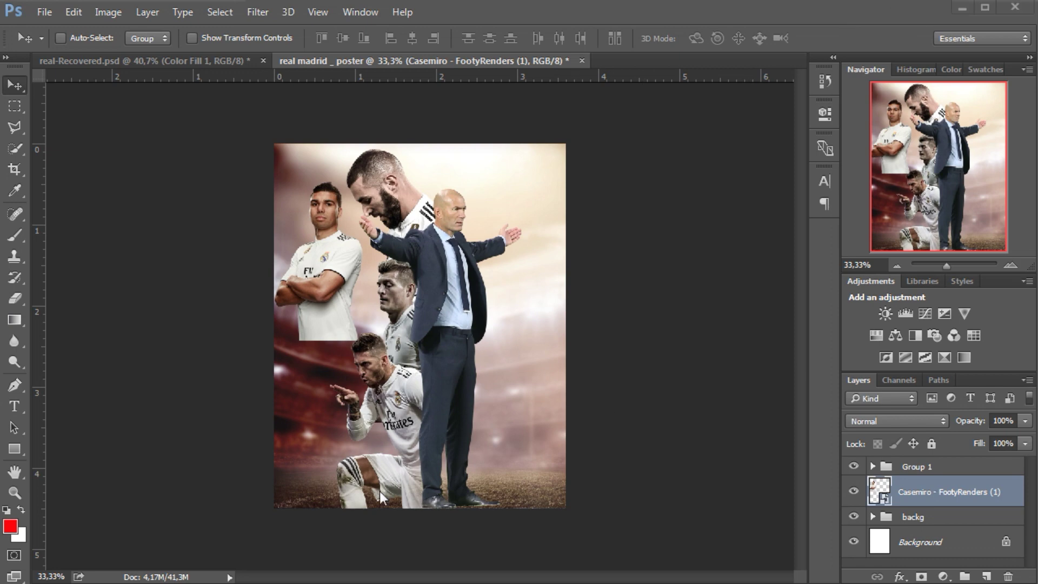
Place the Thibaut Courtois render, flipped horizontally and scaled to 5.25%, between Casemiro and Zidane below Benzema
key("alt+Tab")
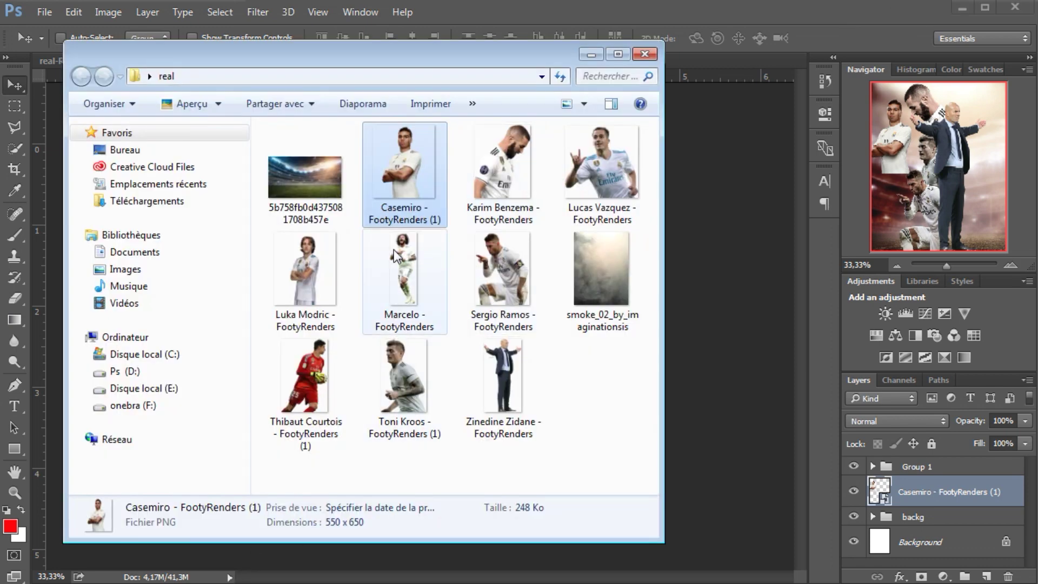
left_click_drag(303, 373, 673, 318)
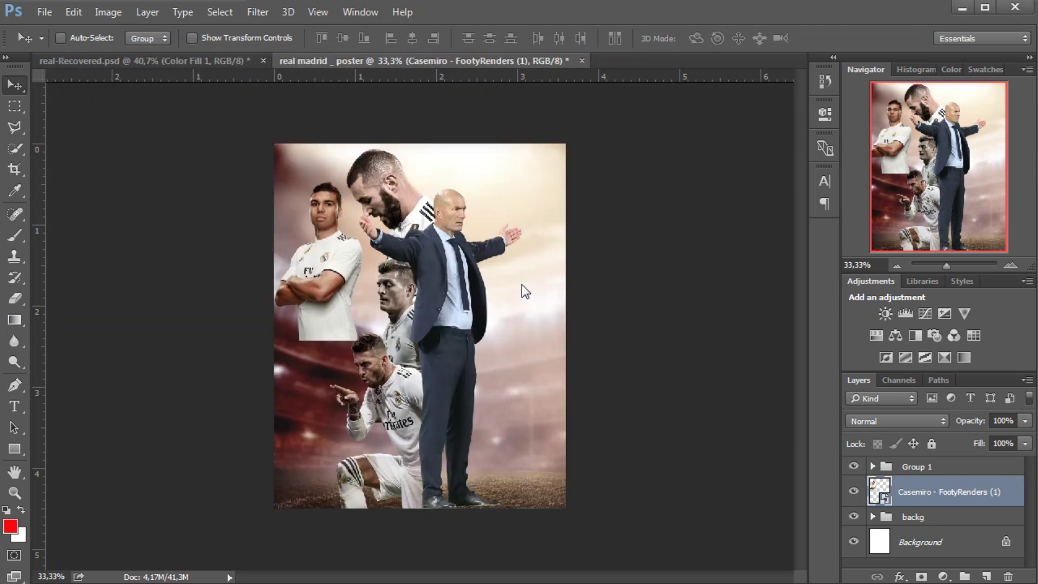
right_click(414, 242)
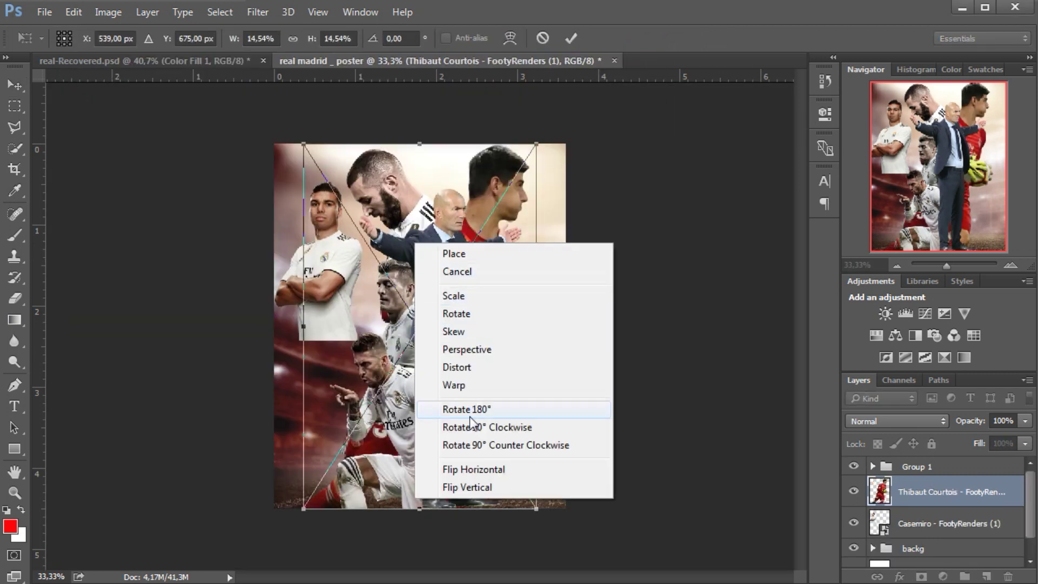
left_click(475, 469)
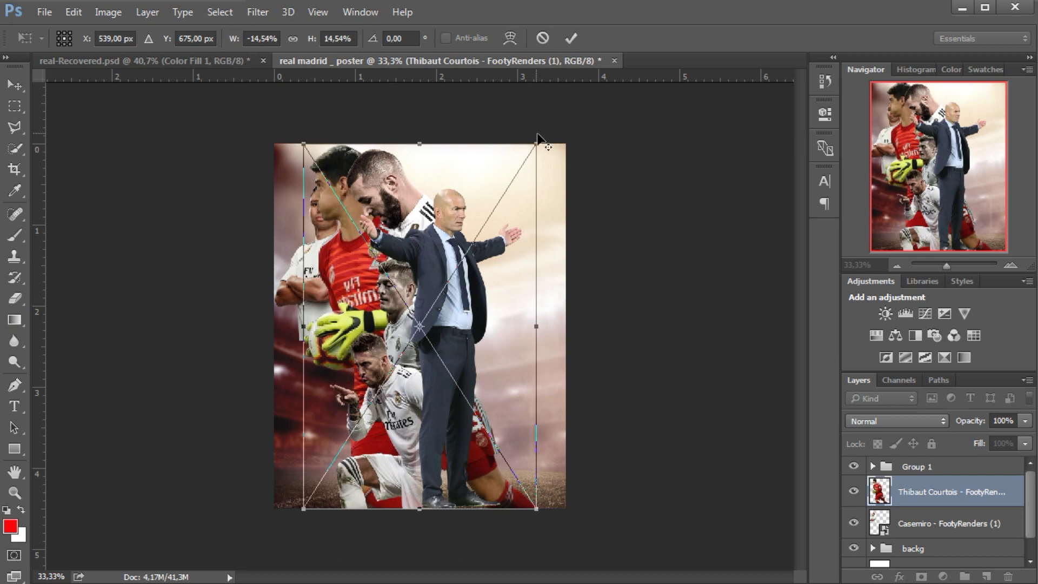
left_click_drag(539, 142, 394, 227)
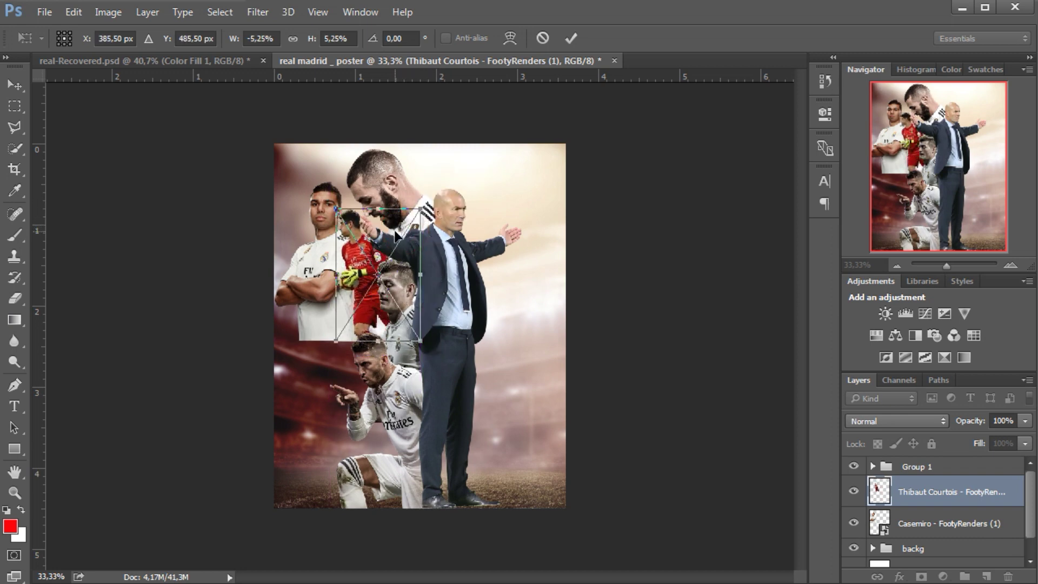
left_click(571, 39)
Place the Marcelo render at 6.40% scale near the poster's left edge, overlapping Casemiro's lower body
left_click(253, 583)
left_click_drag(435, 305, 725, 260)
left_click_drag(480, 148, 332, 260)
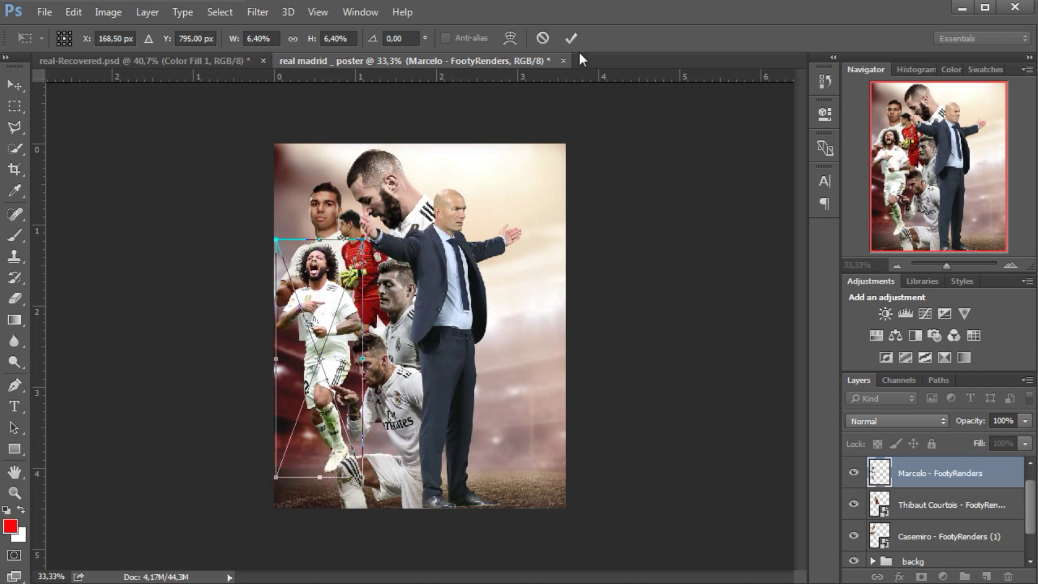
left_click(571, 38)
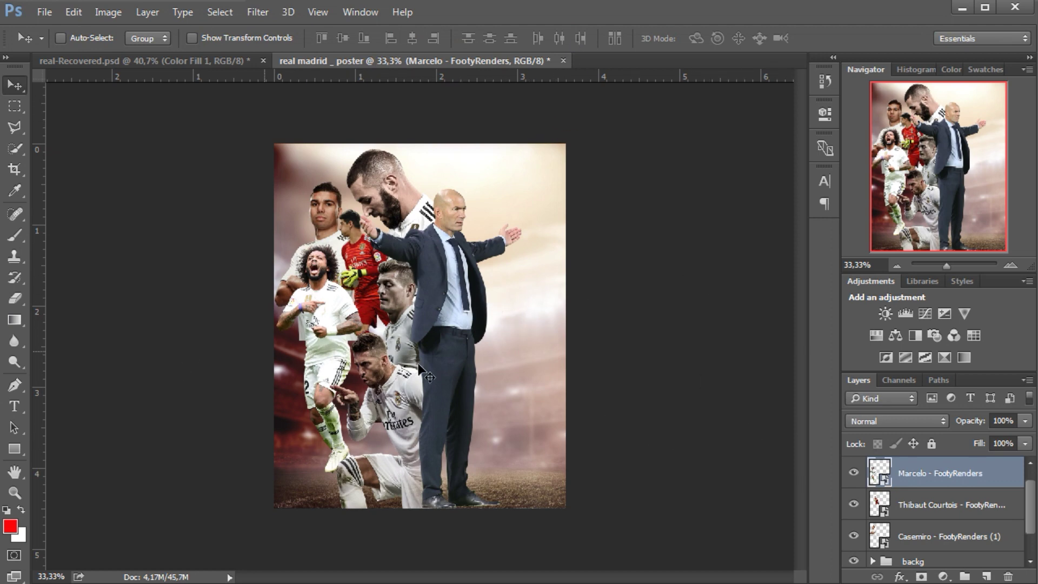
Add a mask to the Marcelo layer and hide his legs with a black 405 px brush at 100% hardness
left_click(921, 577)
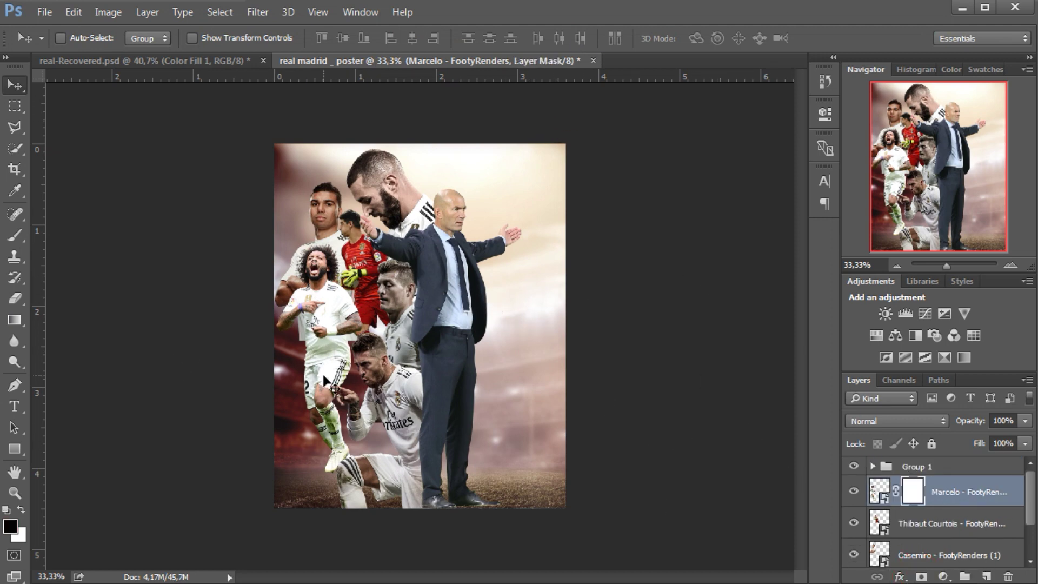
left_click(15, 234)
left_click(285, 39)
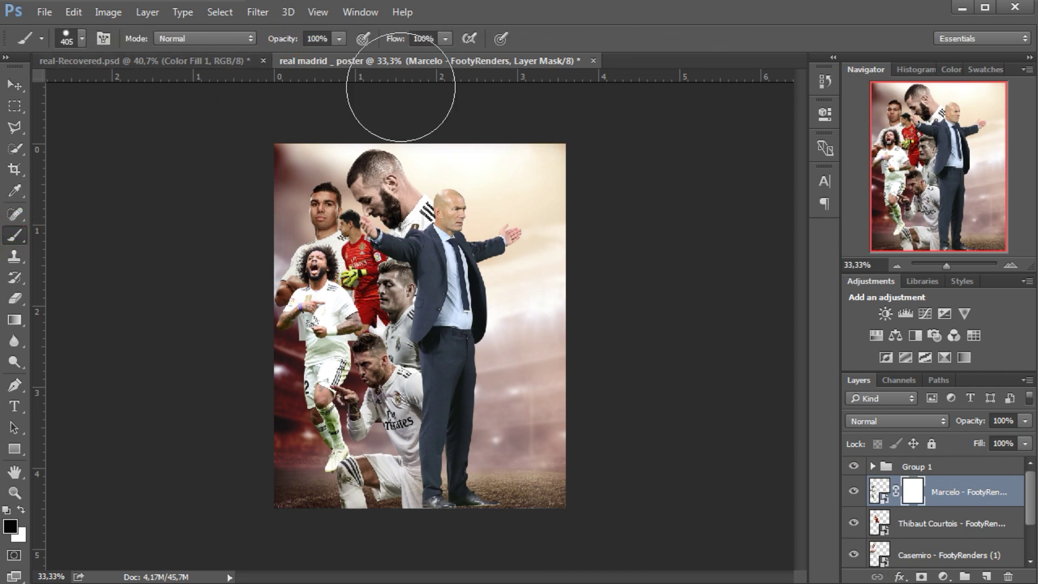
right_click(344, 332)
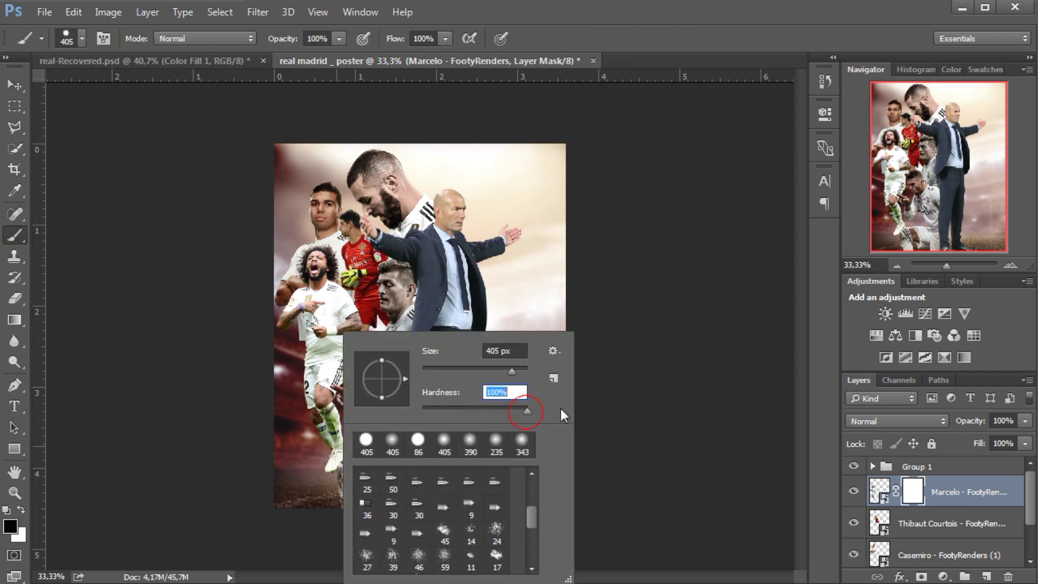
mouse_move(276, 427)
left_mouse_down()
mouse_move(301, 417)
mouse_move(329, 463)
mouse_move(356, 465)
left_mouse_up()
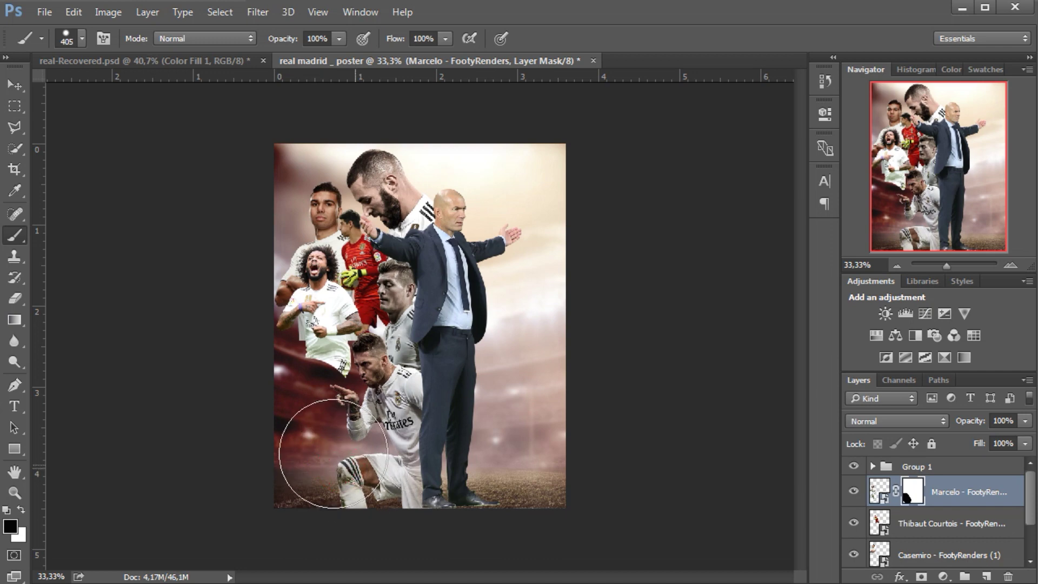
left_click(16, 85)
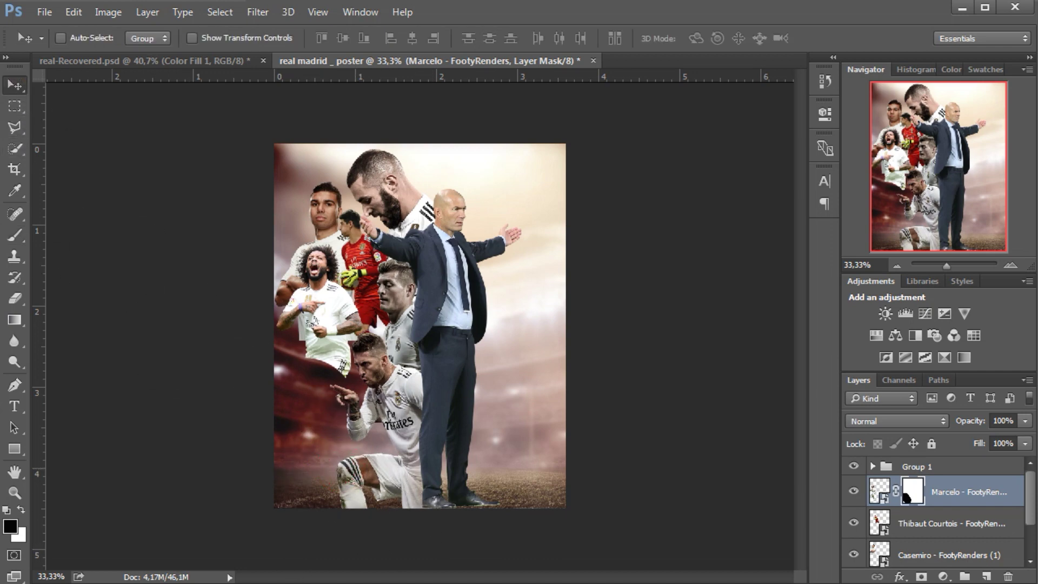
Place the Luka Modric render, scaled to about 10.94%, between Marcelo and Kroos and above Ramos
key("alt+Tab")
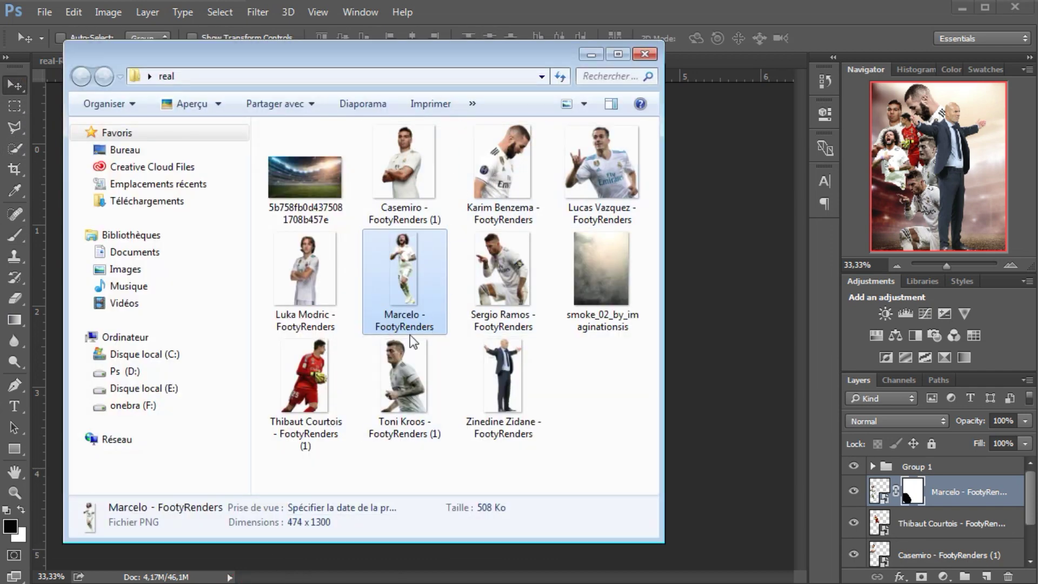
left_click_drag(306, 255, 478, 248)
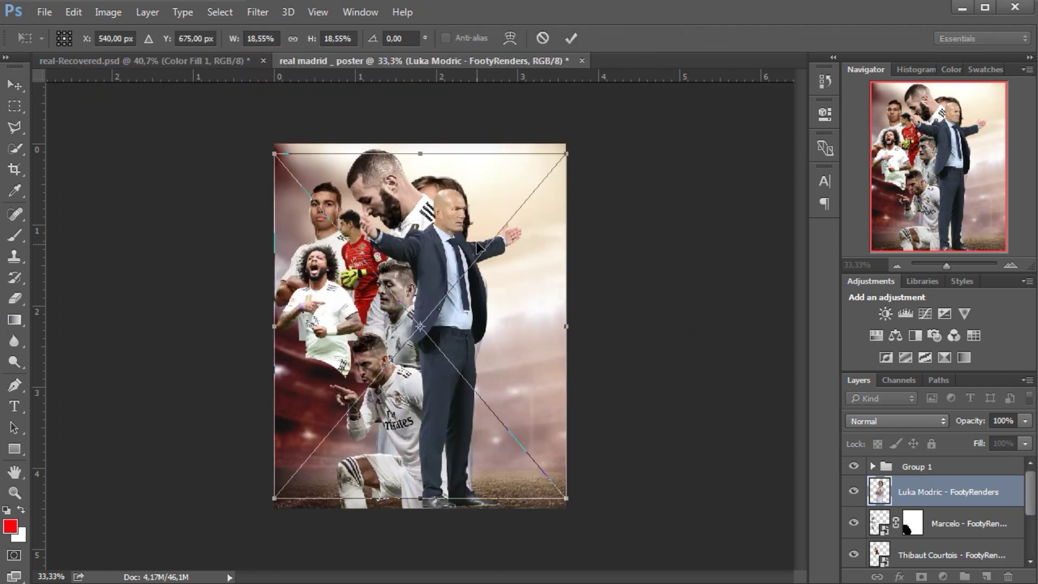
left_click_drag(568, 157, 492, 162)
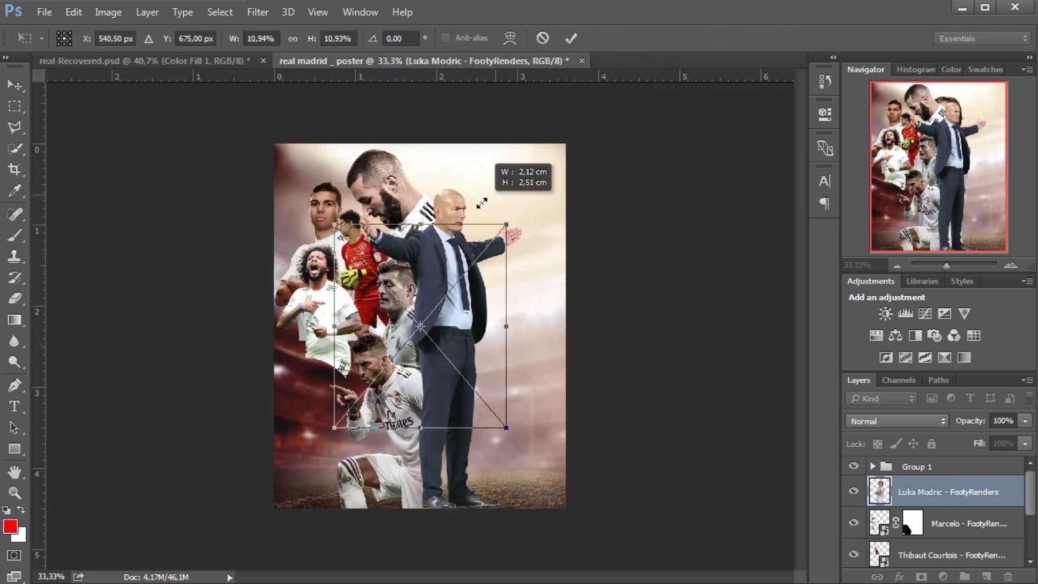
left_click_drag(447, 260, 389, 272)
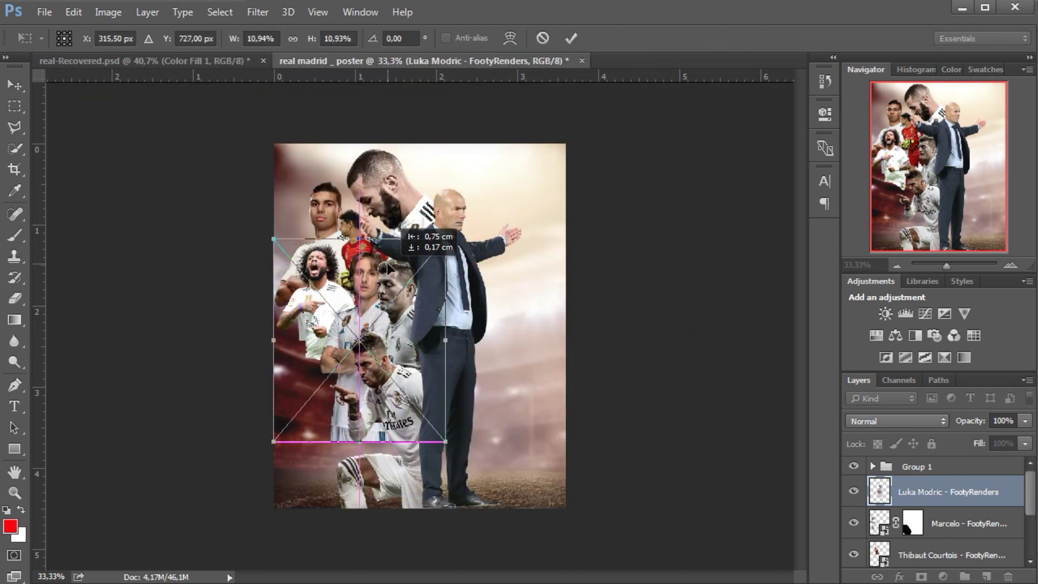
left_click_drag(391, 273, 394, 262)
left_click(571, 39)
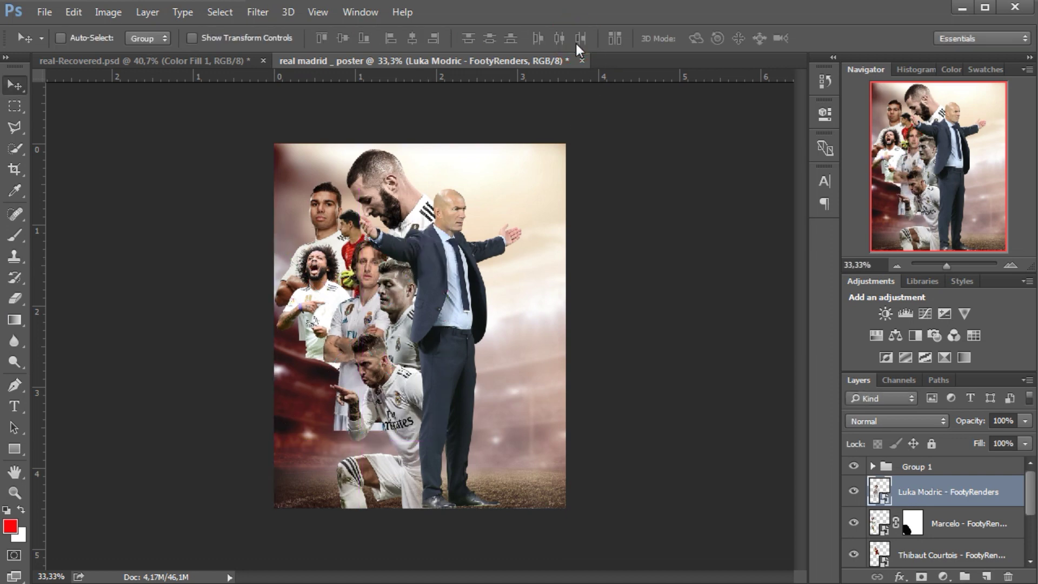
Mask the Luka Modric layer and paint black over his lower body beside Ramos with the 405 px brush
left_click(921, 577)
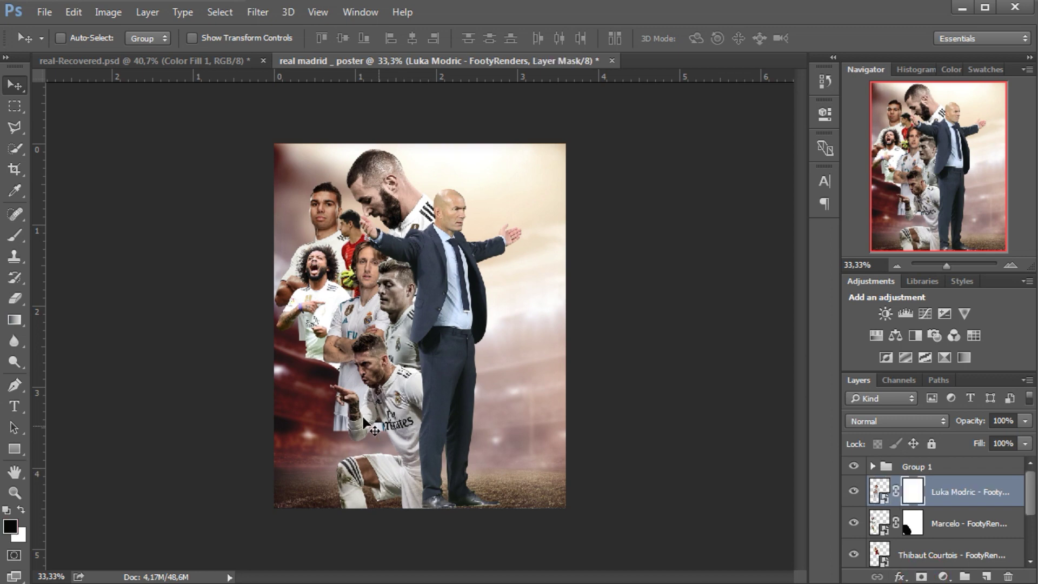
mouse_move(309, 398)
left_mouse_down()
mouse_move(301, 428)
mouse_move(330, 427)
left_mouse_up()
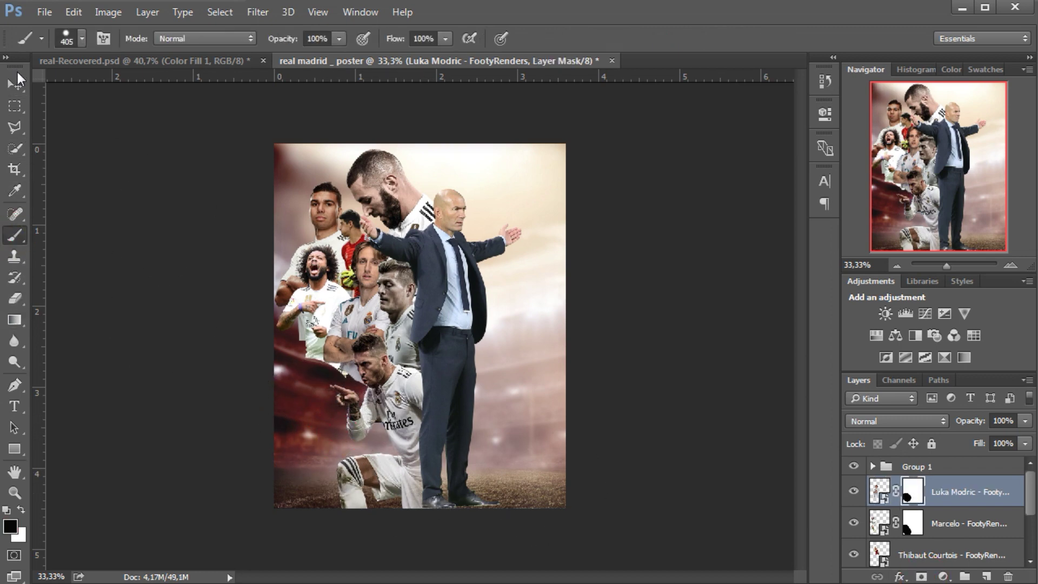
left_click(15, 85)
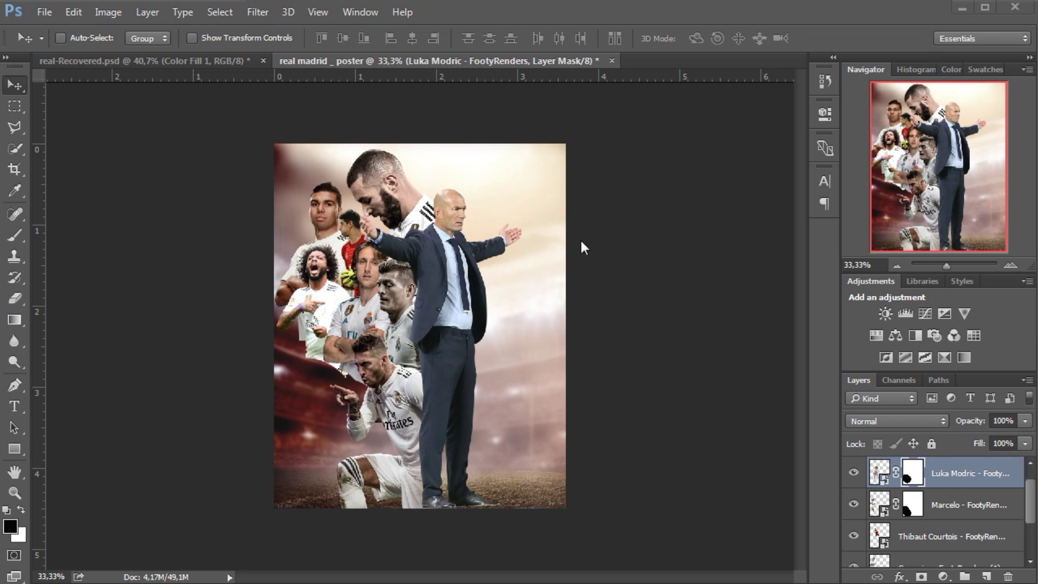
Place the Lucas Vazquez render at 4.72% scale in front of Marcelo and Modric, just above Ramos
left_click(223, 582)
left_click_drag(624, 142, 745, 263)
left_click_drag(566, 179, 497, 216)
mouse_move(398, 326)
left_mouse_down()
mouse_move(372, 298)
mouse_move(383, 312)
left_mouse_up()
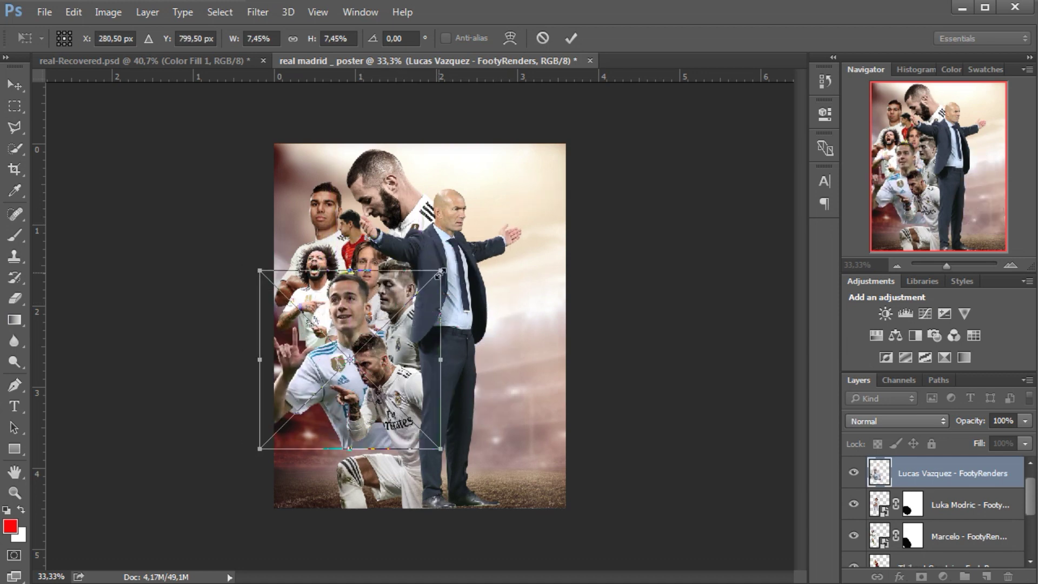
left_click_drag(440, 272, 367, 311)
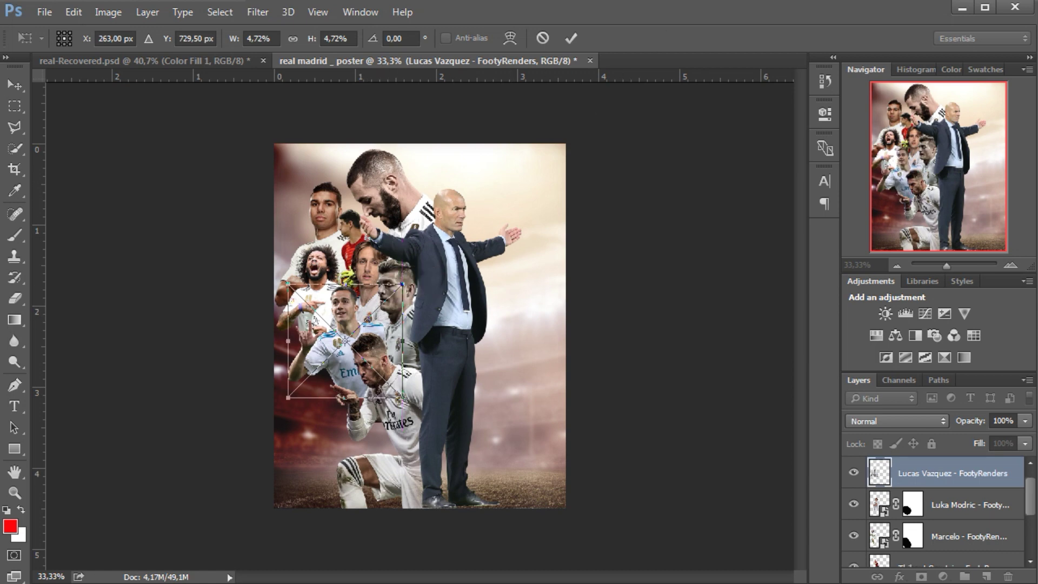
left_click(571, 39)
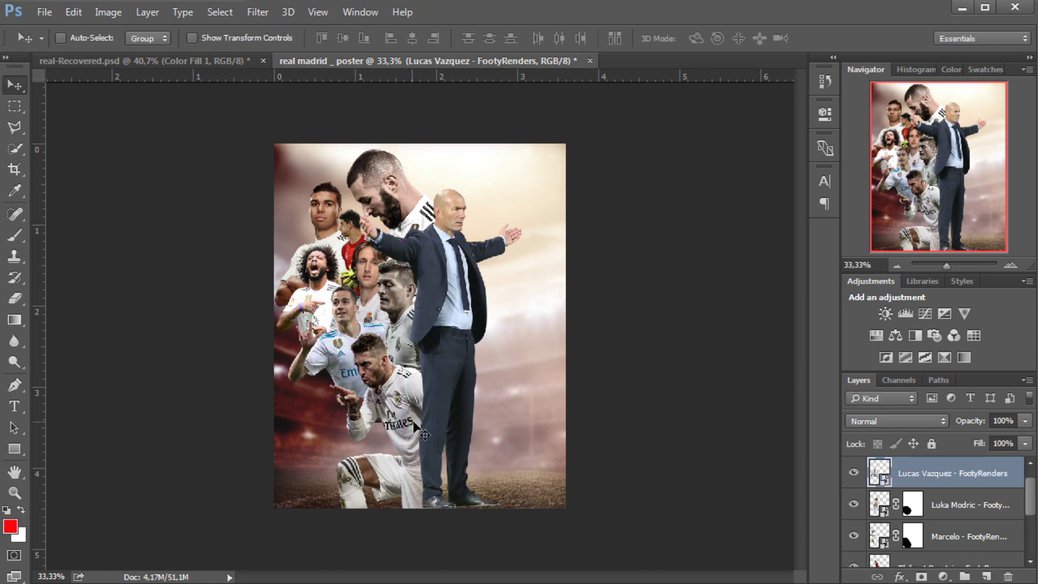
Place the Vinicius Júnior render, flipped horizontally and scaled to 5.52%, in the poster's lower left beside Ramos
left_click(316, 579)
left_click_drag(503, 373, 702, 324)
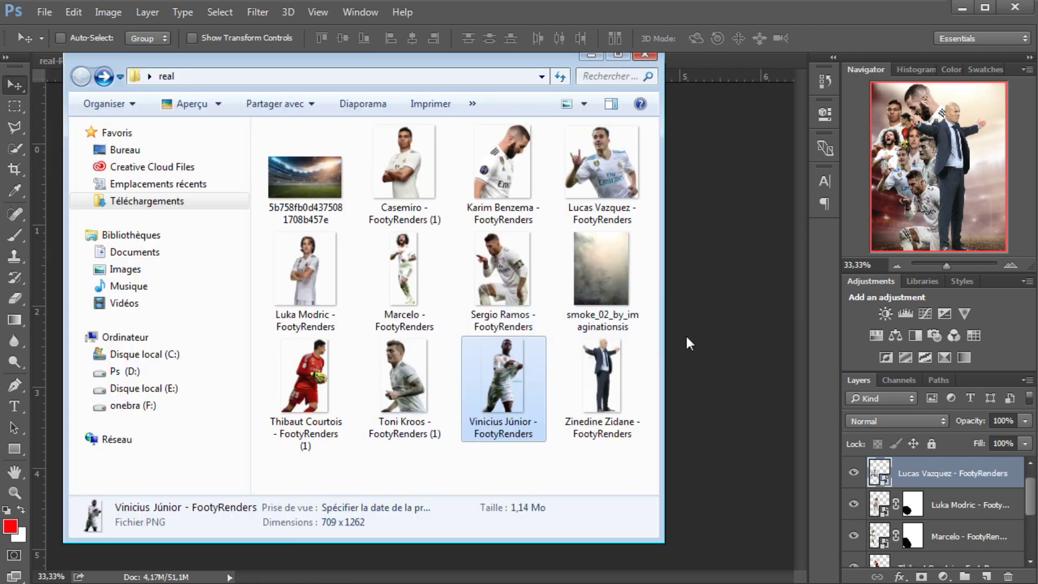
right_click(416, 326)
left_click(462, 551)
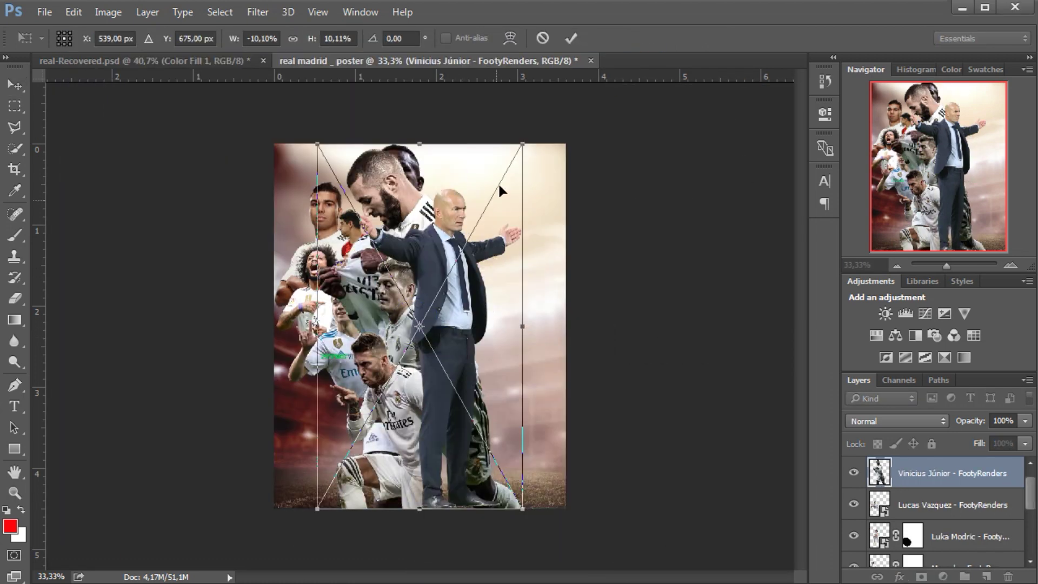
left_click_drag(521, 144, 455, 215)
left_click_drag(465, 298, 385, 396)
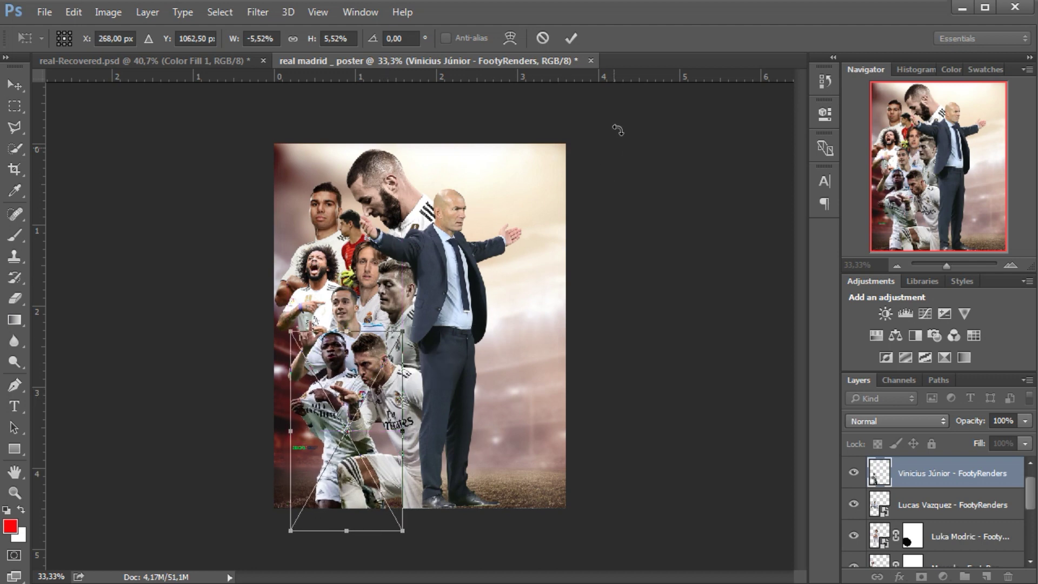
left_click(573, 39)
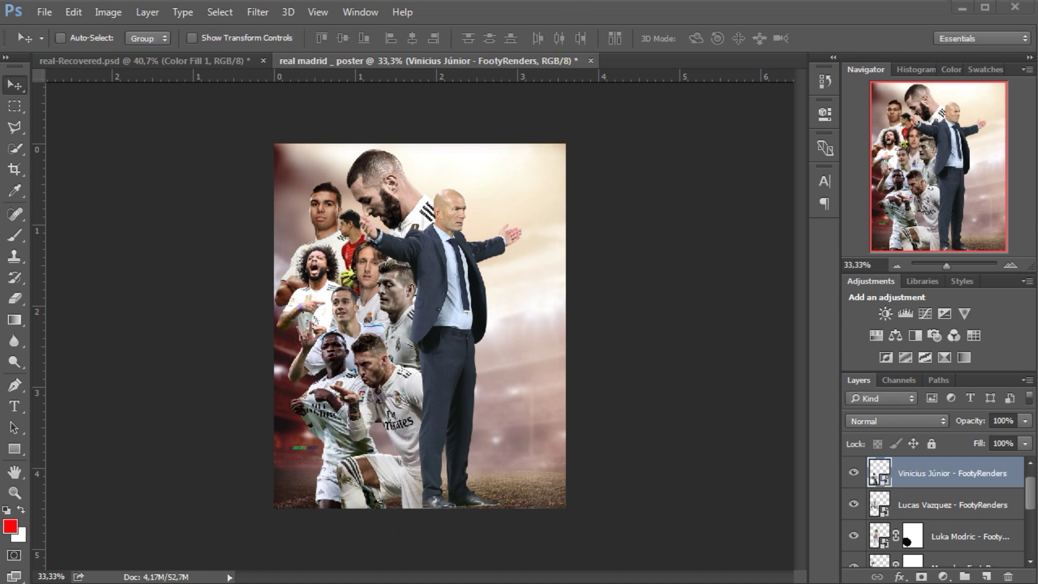
left_click_drag(341, 424, 327, 425)
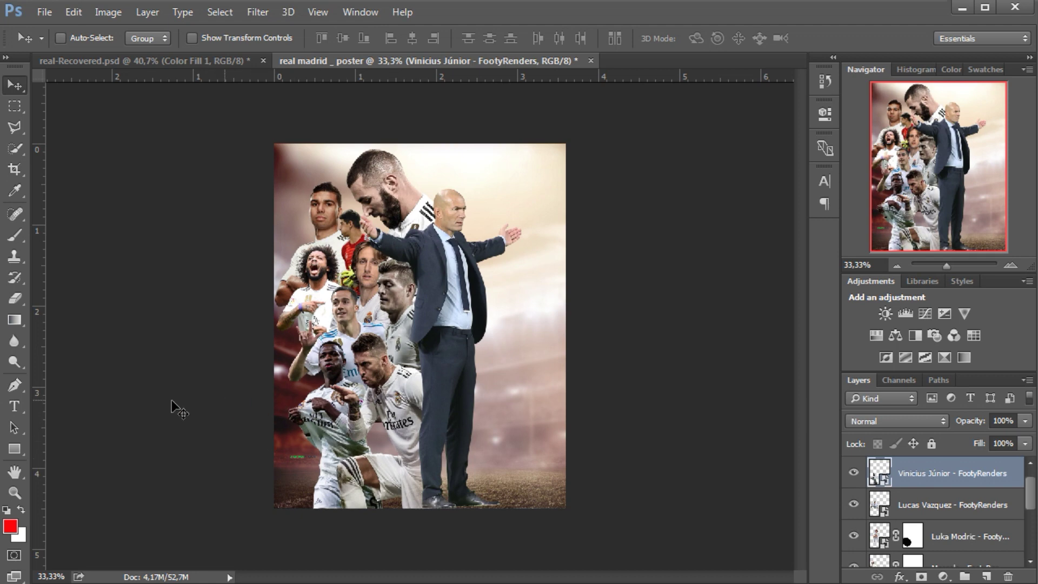
Rasterize the Vinicius Júnior layer and erase the small green mark beside him with an 86 px eraser
left_click(15, 296)
left_click(296, 458)
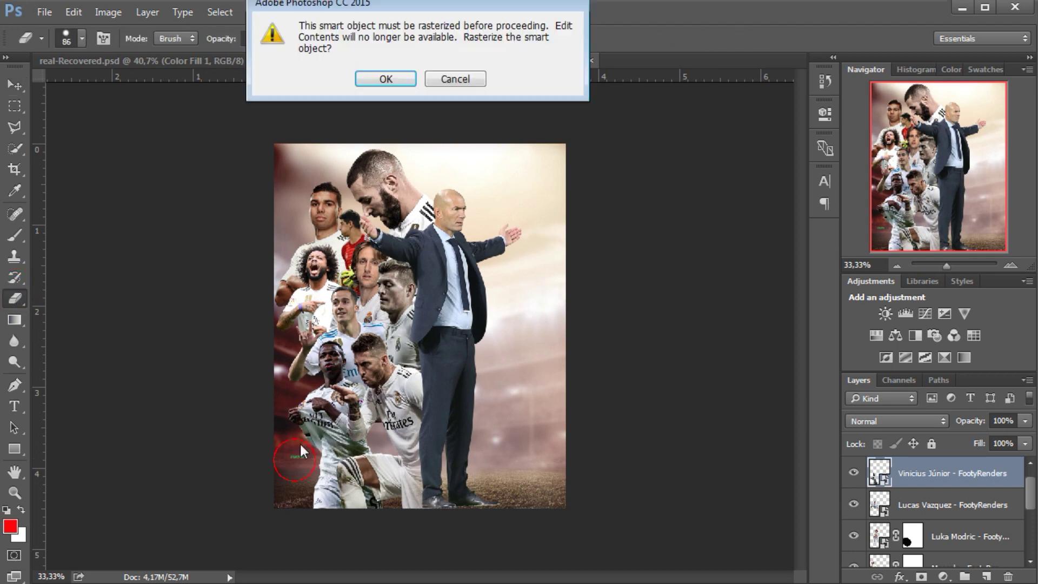
left_click(389, 83)
right_click(334, 407)
left_click_drag(531, 411, 591, 408)
key("Return")
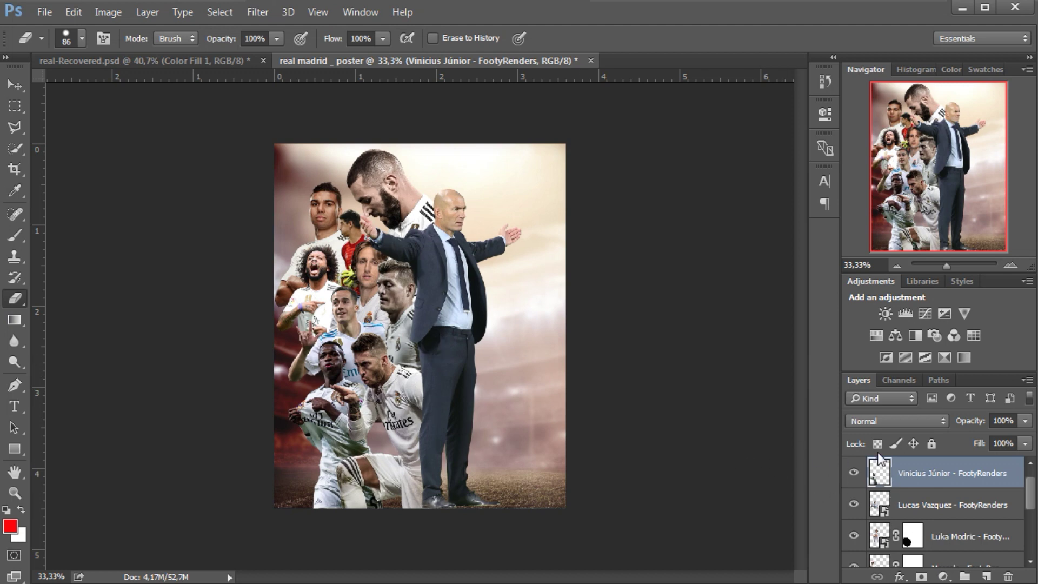
Merge the Vinicius Júnior, Lucas Vazquez, Luka Modric, Marcelo, Thibaut Courtois and Casemiro layers into one layer
left_click(943, 510, "ctrl")
left_click(958, 535, "ctrl")
left_click_drag(1031, 498, 1031, 519)
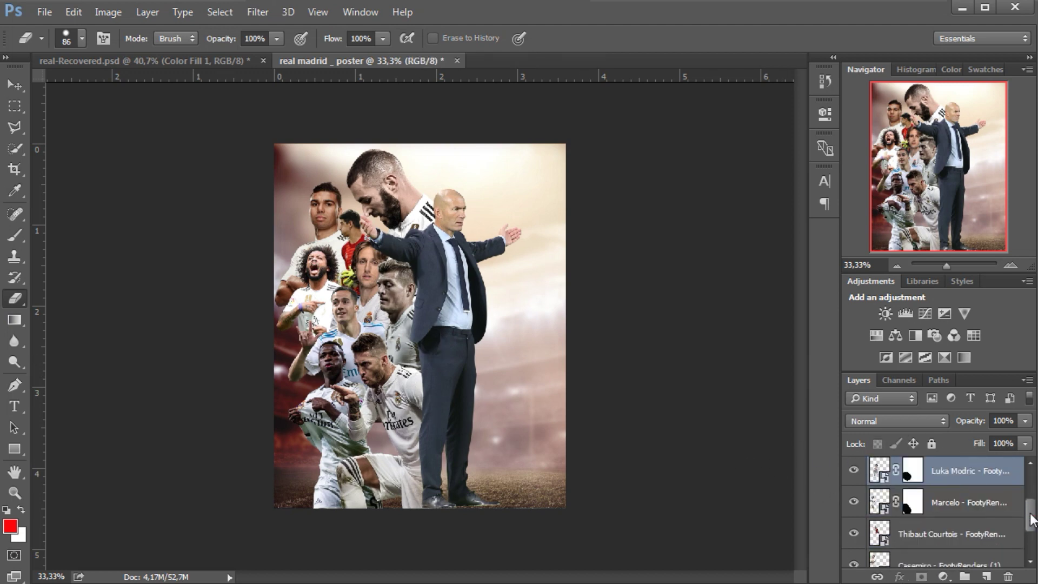
left_click(973, 508, "ctrl")
left_click(971, 532, "ctrl")
left_click_drag(1031, 518, 1031, 533)
left_click(960, 539, "ctrl")
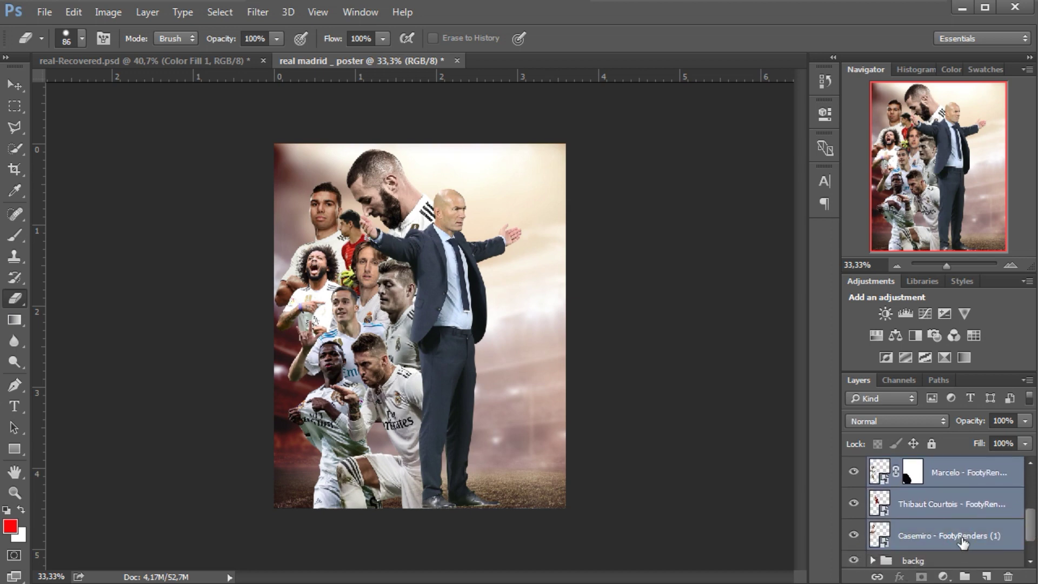
scroll(961, 531, "down", 1)
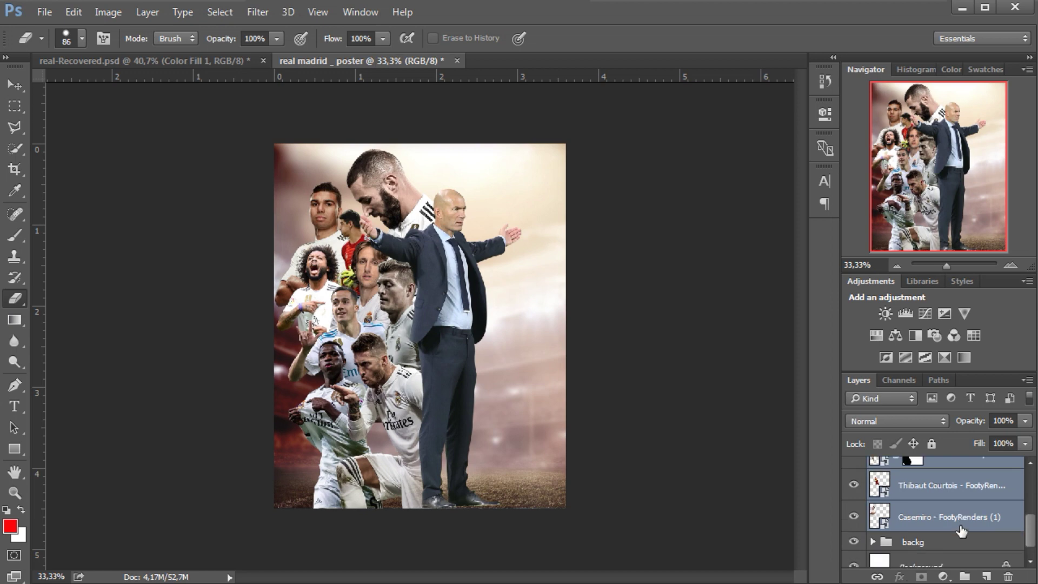
right_click(960, 521)
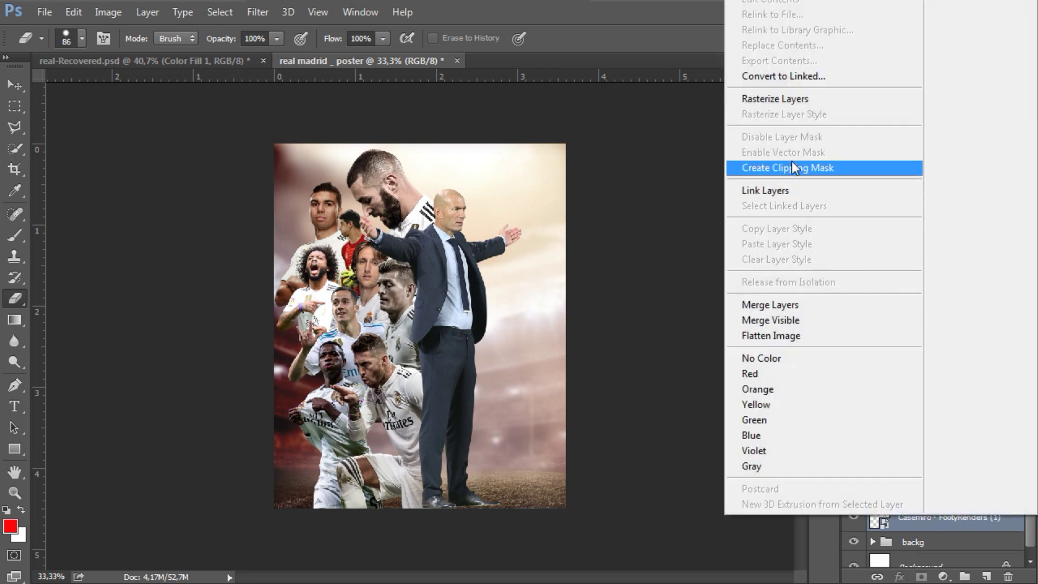
left_click(766, 309)
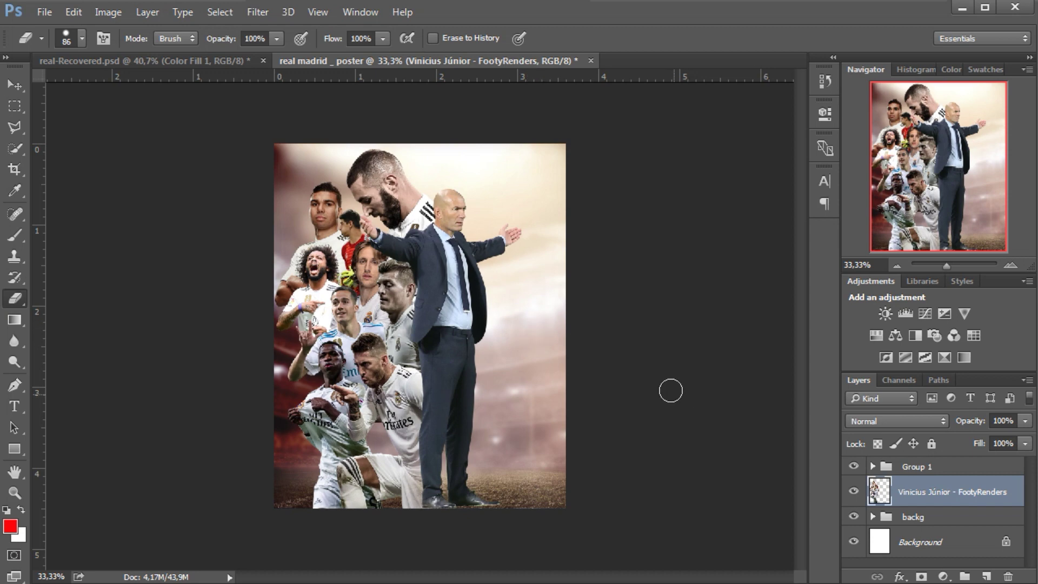
Grade the merged players layer in Camera Raw with Exposure +0,40, Shadows +31, Blacks -23, Clarity +35, Vibrance -27 and Saturation -22
left_click(950, 492)
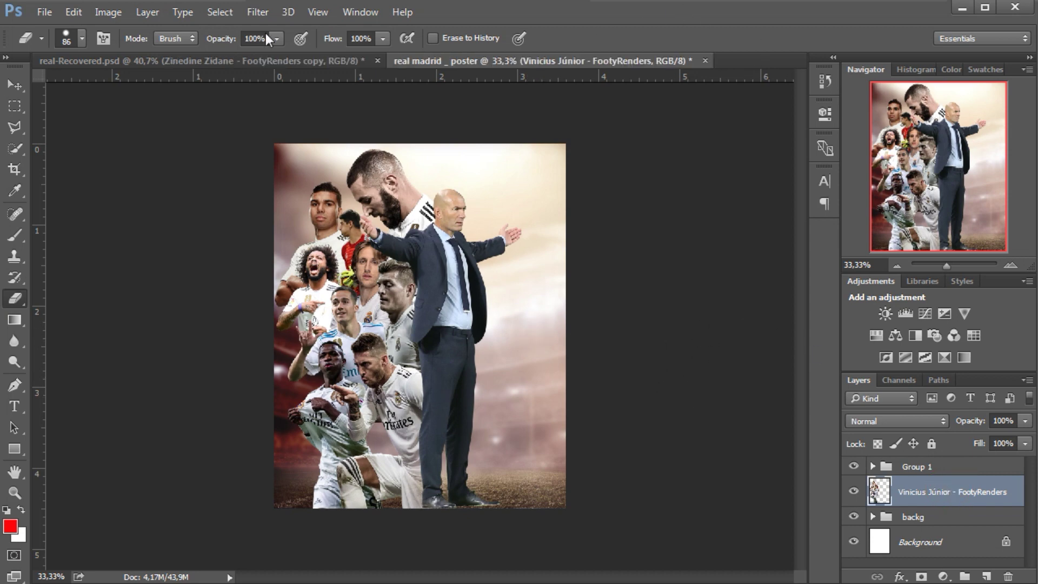
left_click(258, 12)
left_click(361, 103)
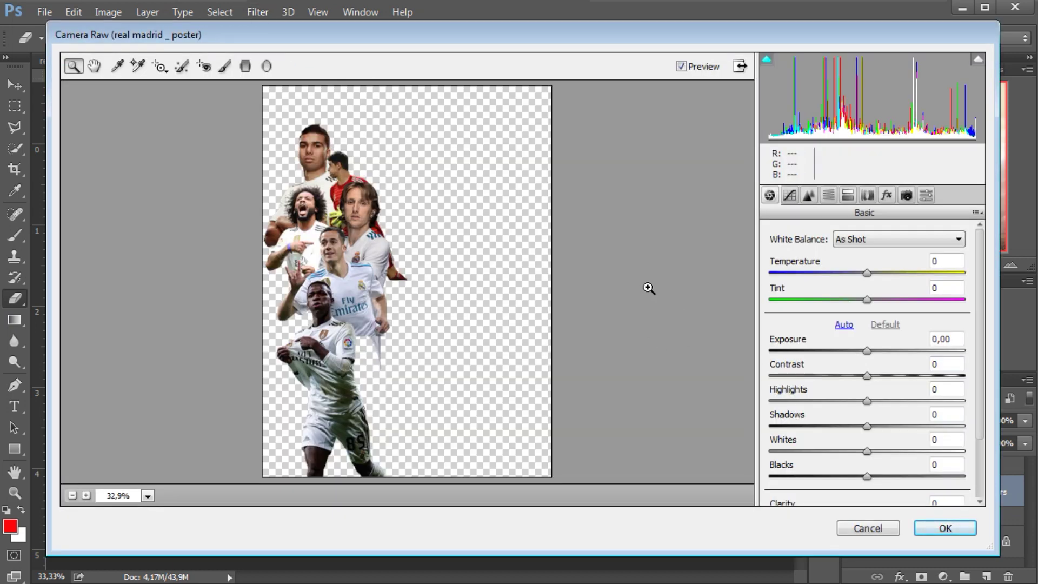
scroll(861, 385, "down", 3)
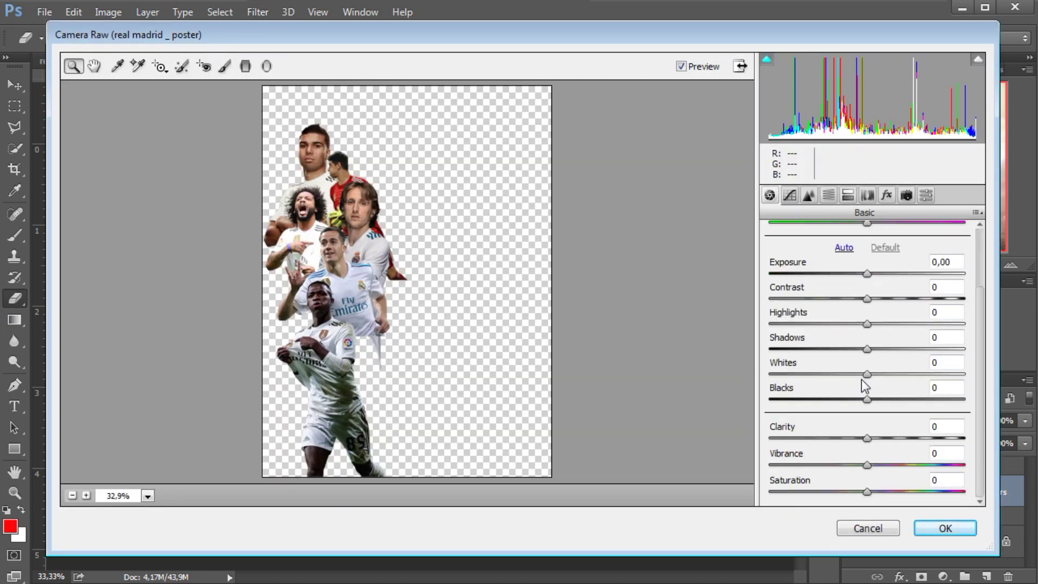
left_click_drag(868, 464, 847, 492)
left_click_drag(867, 348, 898, 348)
left_click_drag(867, 399, 848, 406)
left_click_drag(868, 273, 874, 275)
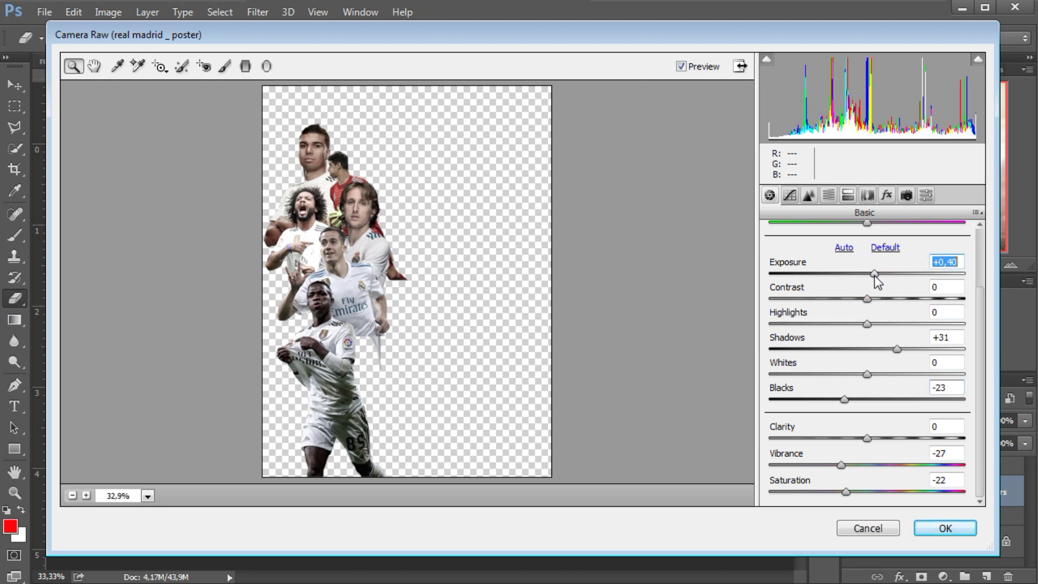
left_click_drag(867, 438, 902, 432)
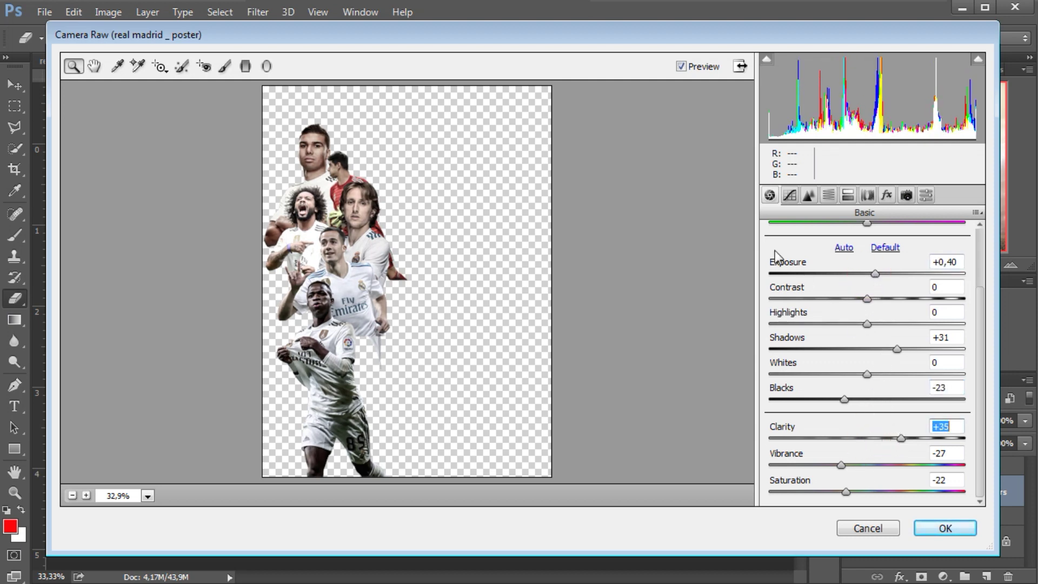
Add a moderate Detail adjustment to the merged players and apply the Camera Raw filter
left_click(809, 194)
left_click_drag(770, 394, 813, 394)
left_click(945, 528)
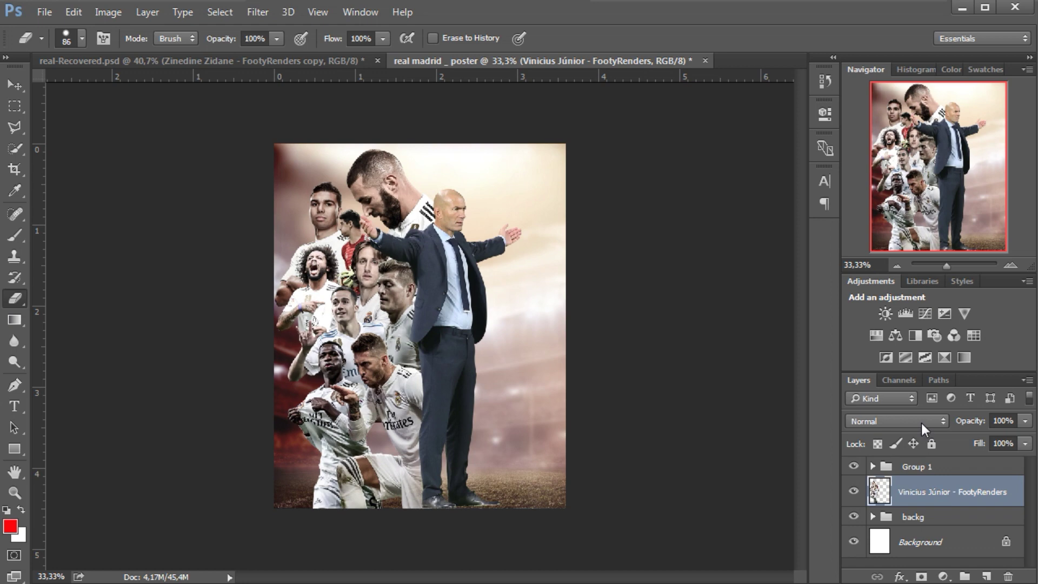
Strongly reduce the merged players layer's saturation with a second Camera Raw pass and lower its opacity to about 51%
left_click(260, 13)
left_click(327, 105)
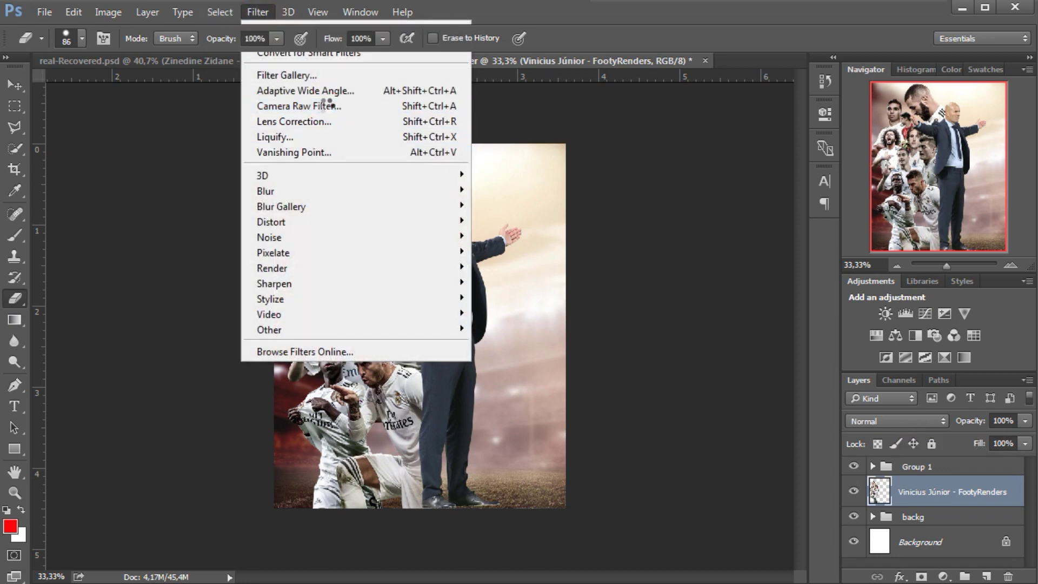
scroll(878, 463, "down", 3)
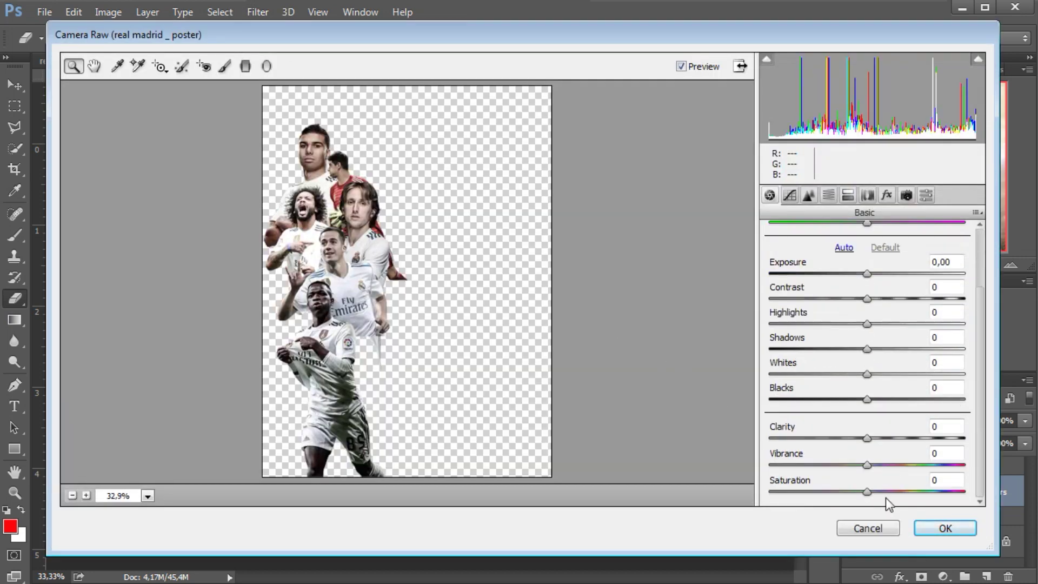
left_click_drag(863, 494, 806, 496)
left_click(938, 524)
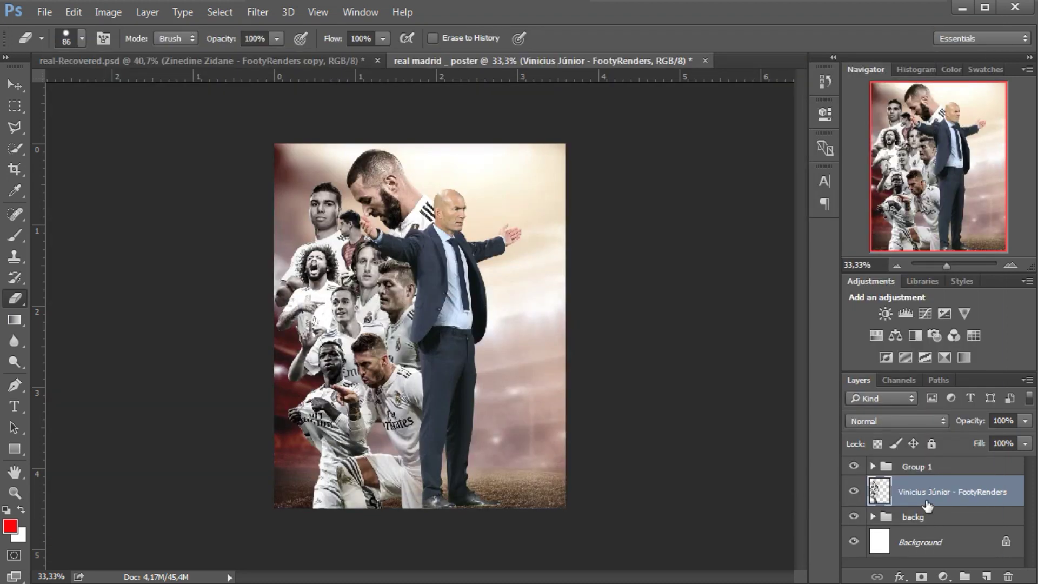
left_click_drag(971, 422, 941, 427)
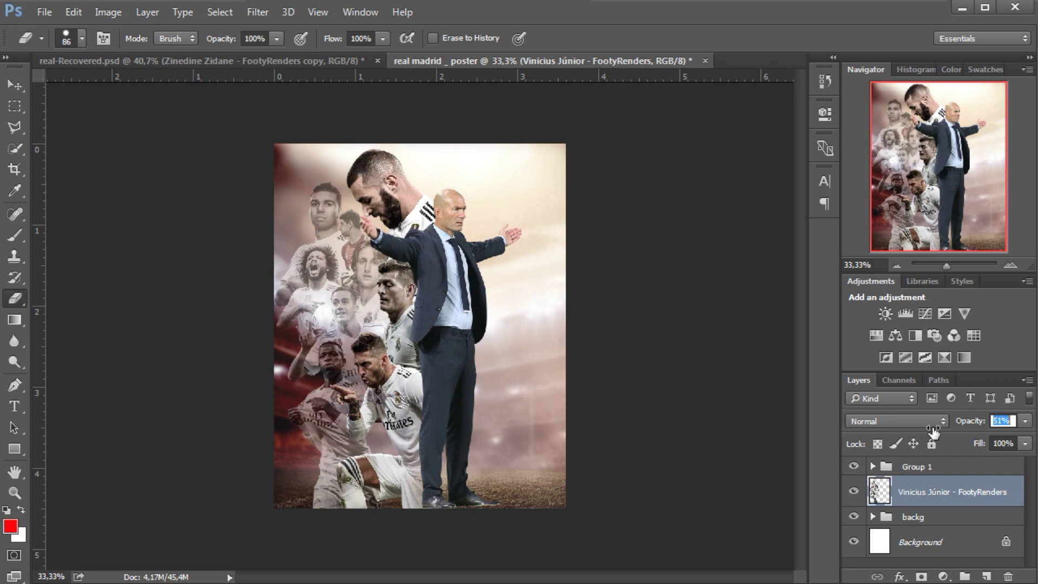
left_click_drag(932, 430, 932, 429)
Shift Group 1 and the merged players layer slightly down together on the poster
left_click(954, 465, "ctrl")
key("v")
left_click_drag(369, 320, 369, 319)
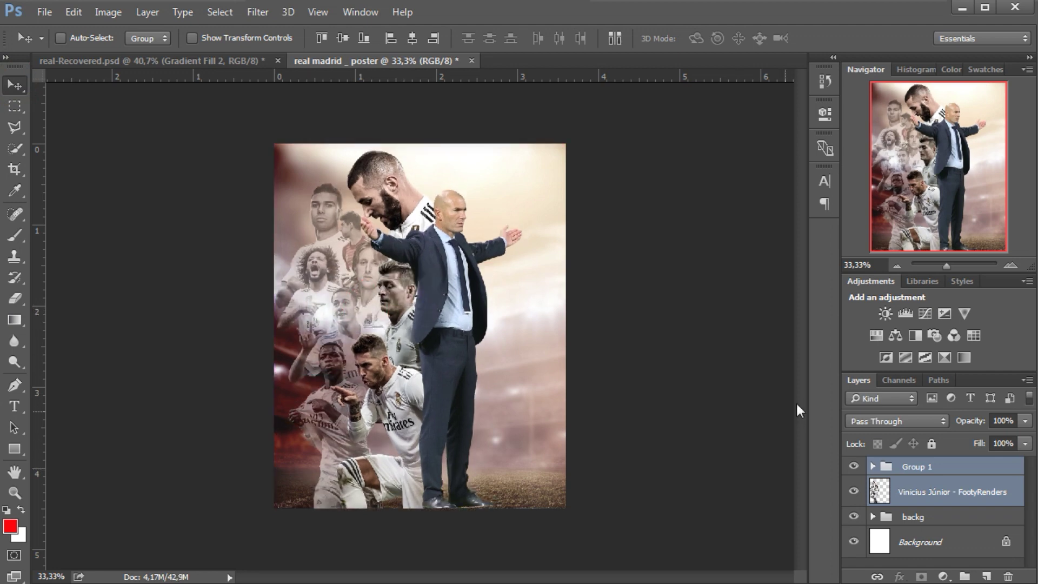
left_click(970, 493)
left_click(854, 467)
left_click(854, 466)
Add a linear Gradient Fill layer at 90° above Group 1 and set its opaque end's colour stop to 000000
left_click(946, 468)
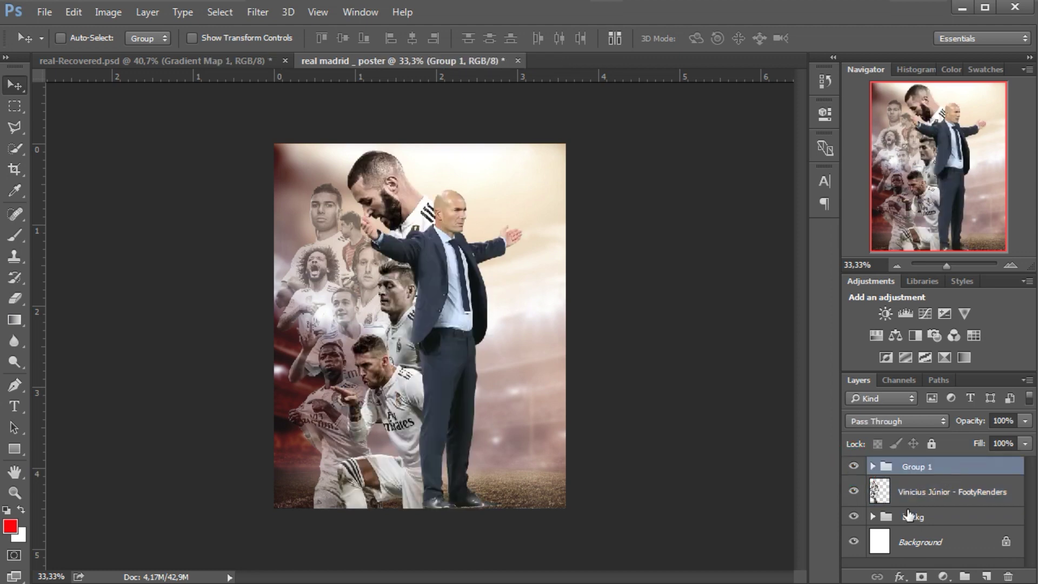
left_click(942, 574)
left_click(887, 232)
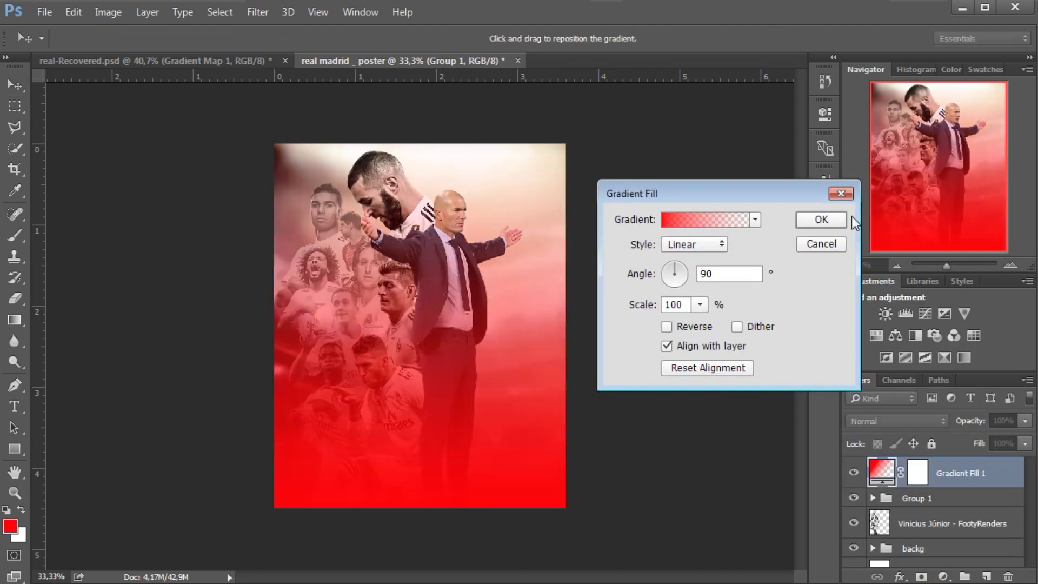
left_click(689, 216)
left_click(527, 346)
double_click(526, 346)
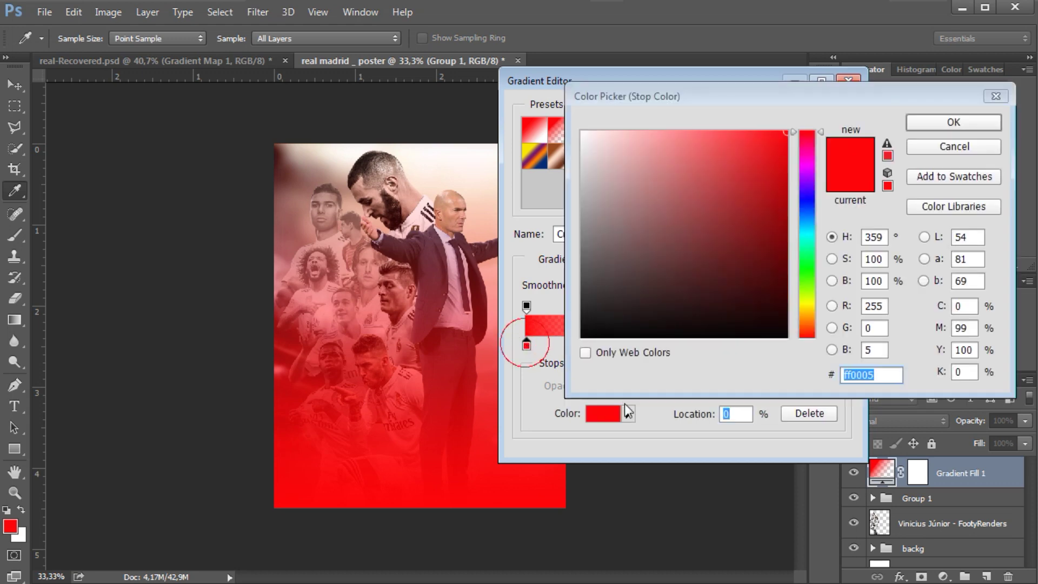
type("000000")
left_click(953, 122)
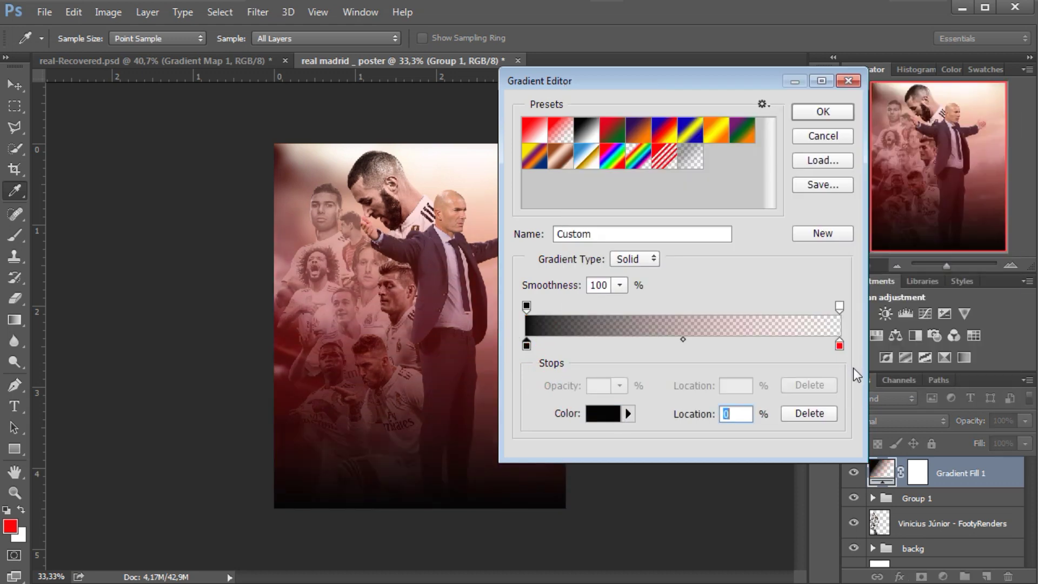
Set the gradient's transparent end to black and shift the fill down so it darkens mainly the poster's bottom
left_click(840, 347)
left_click(601, 414)
left_click_drag(611, 304, 550, 389)
left_click(947, 124)
left_click(822, 110)
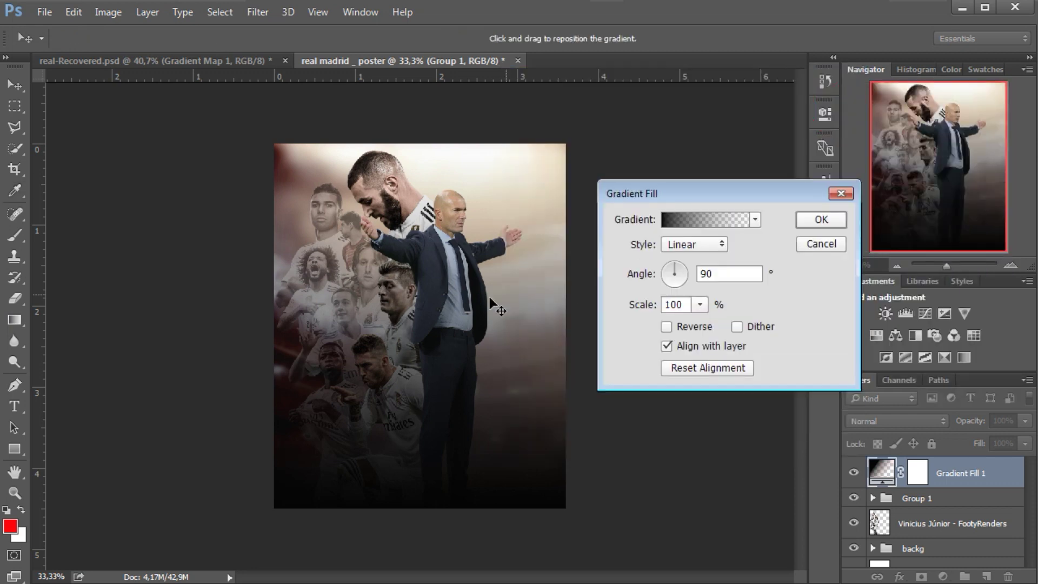
left_click_drag(486, 355, 476, 422)
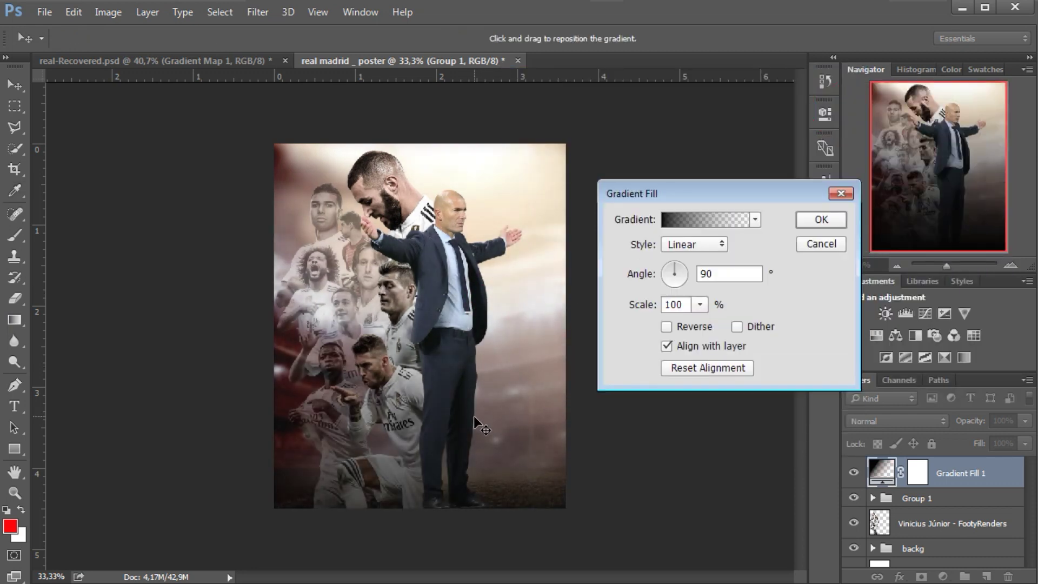
left_click(821, 219)
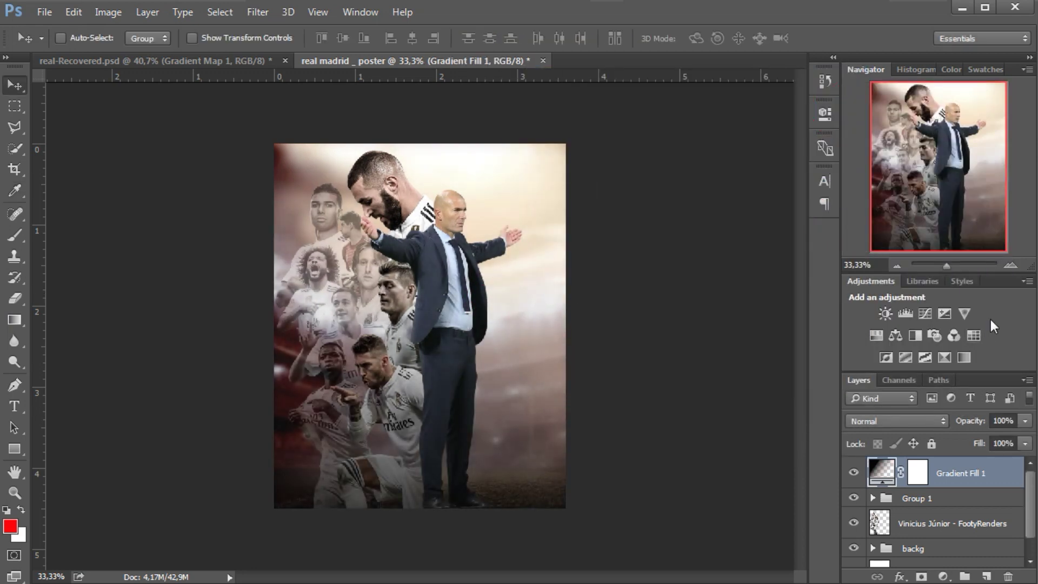
Add a Color Lookup adjustment with the Fuji F125 Kodak 2393 LUT and lower its opacity to about 29%
left_click(974, 335)
left_click(696, 152)
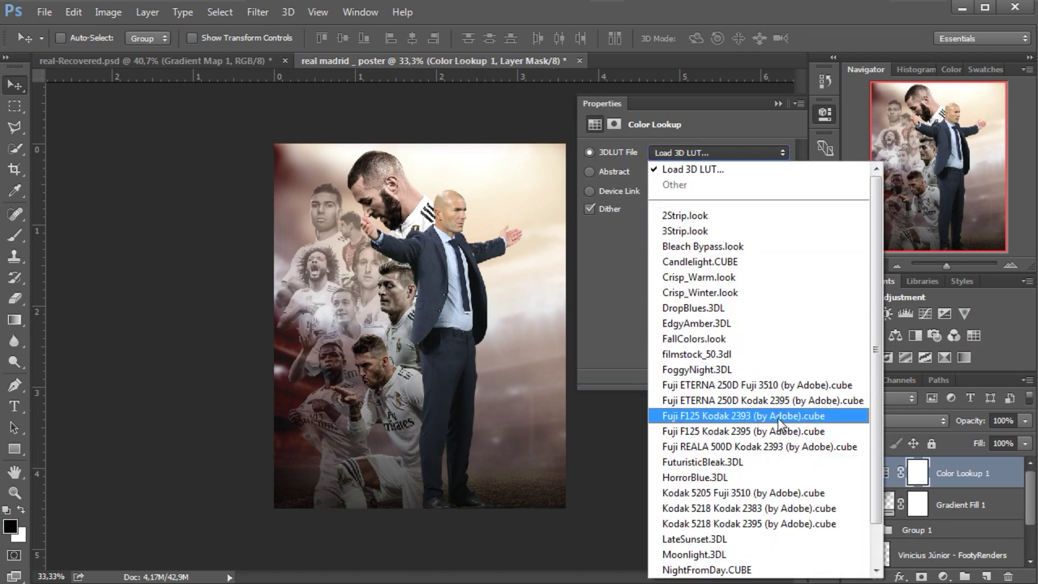
left_click(777, 416)
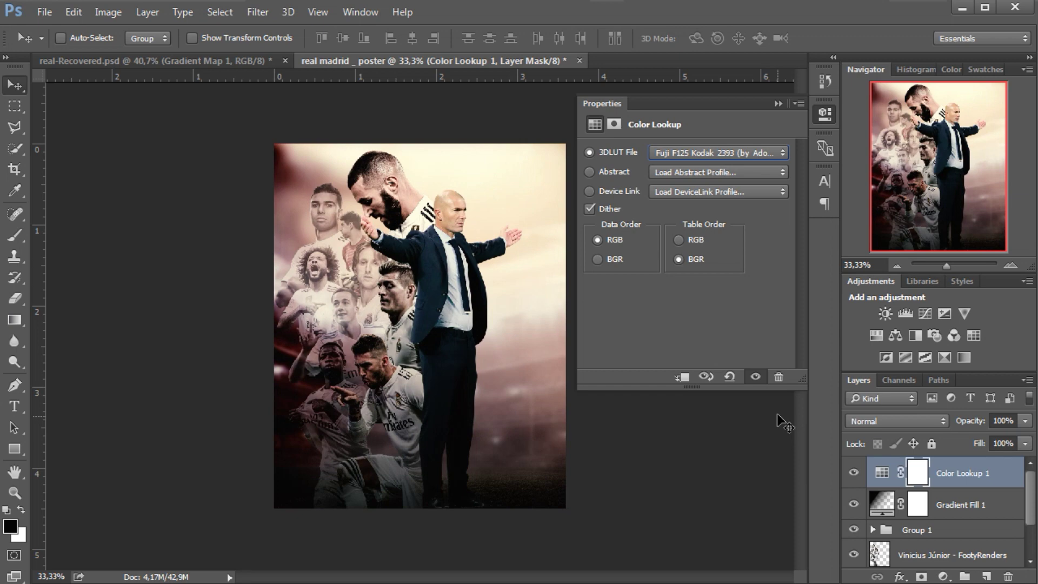
left_click(751, 152)
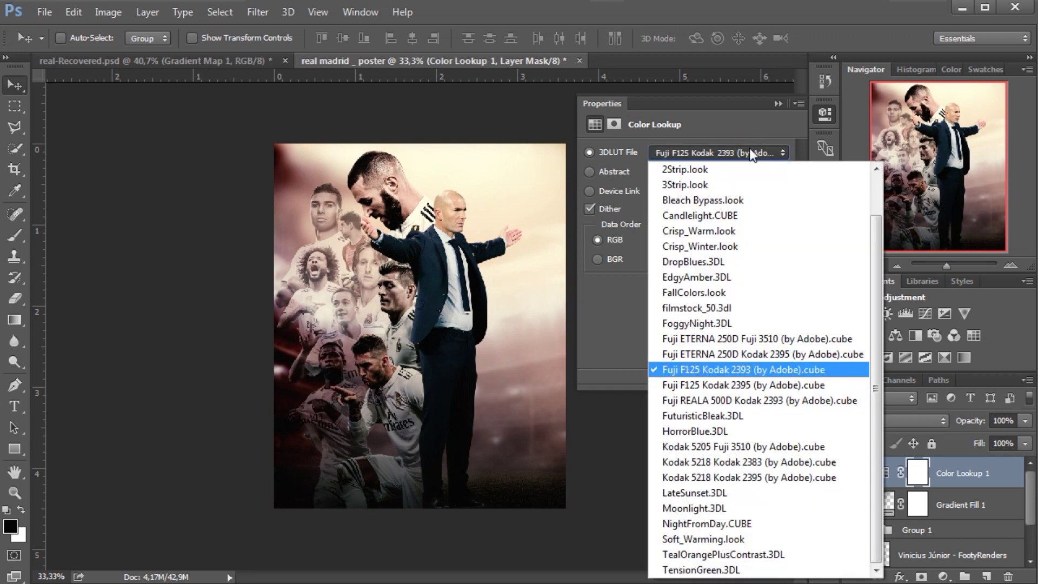
left_click(791, 112)
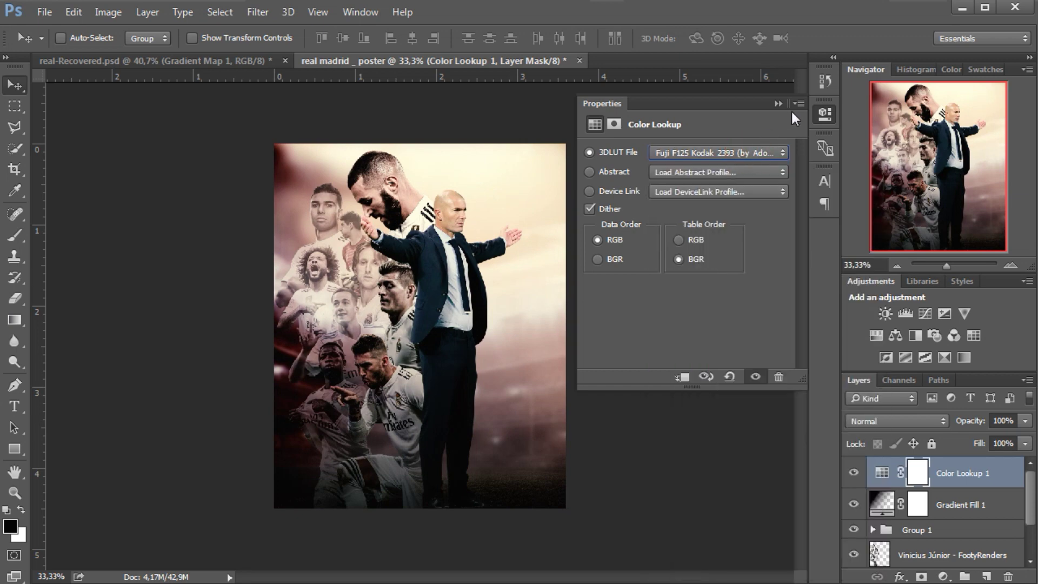
left_click(777, 103)
left_click_drag(969, 421, 917, 430)
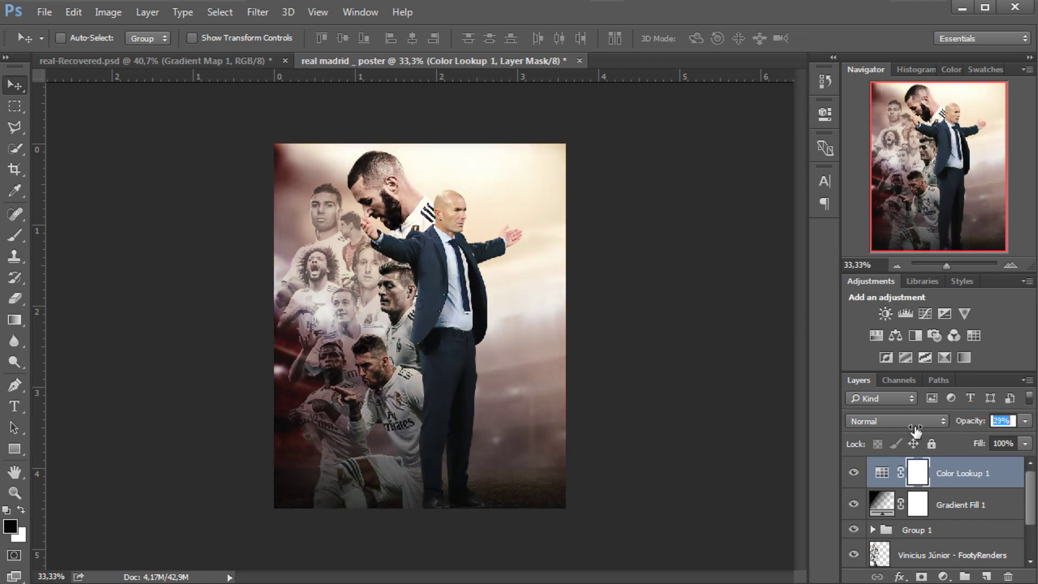
left_click_drag(915, 430, 918, 429)
left_click_drag(974, 422, 970, 423)
Add a Gradient Map adjustment above the Color Lookup layer and set its dark colour stop to 110228
left_click(943, 576)
left_click(929, 545)
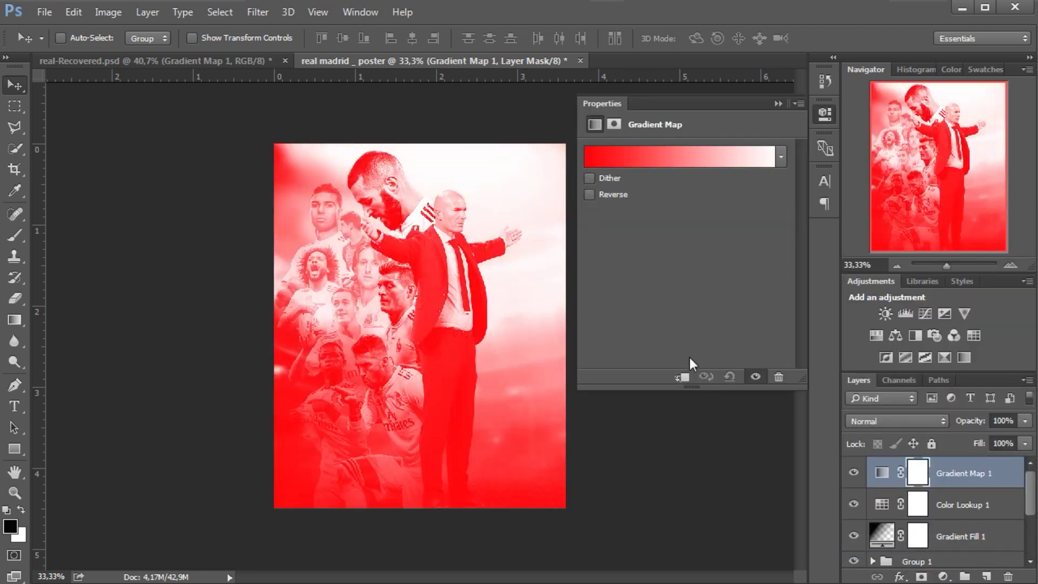
left_click(679, 156)
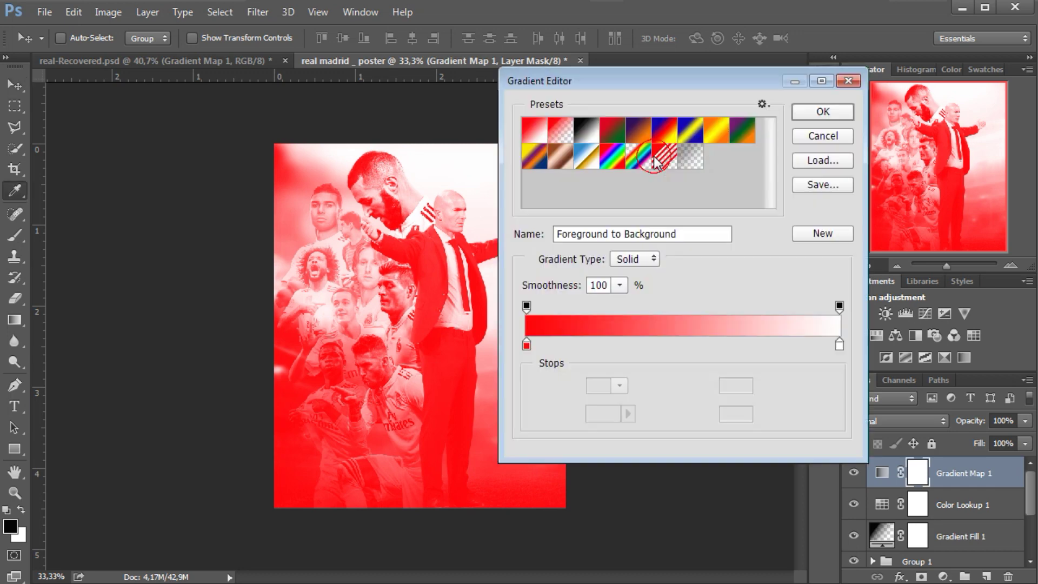
left_click(526, 345)
left_click(603, 413)
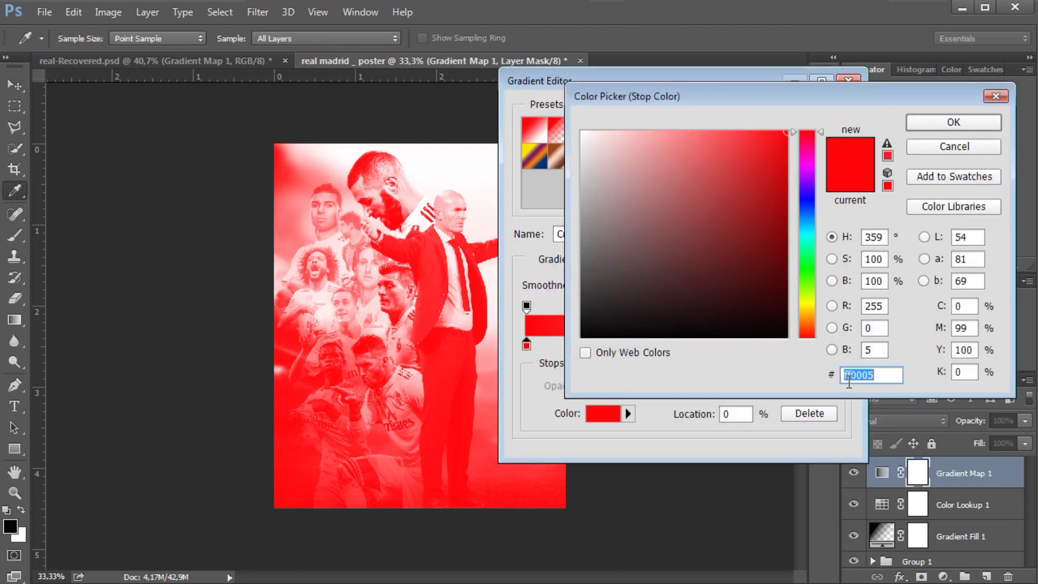
type("110228")
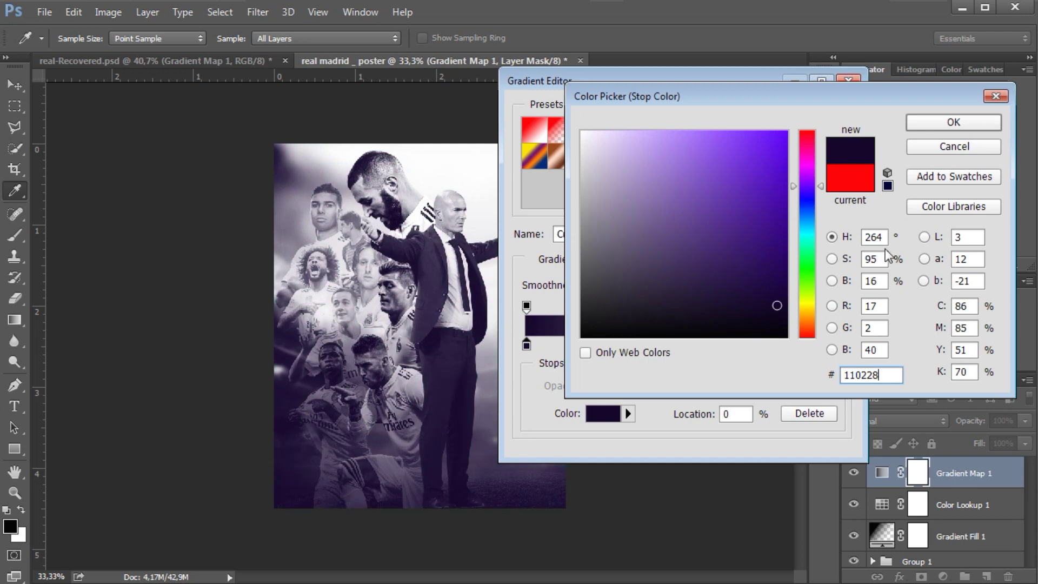
left_click(932, 123)
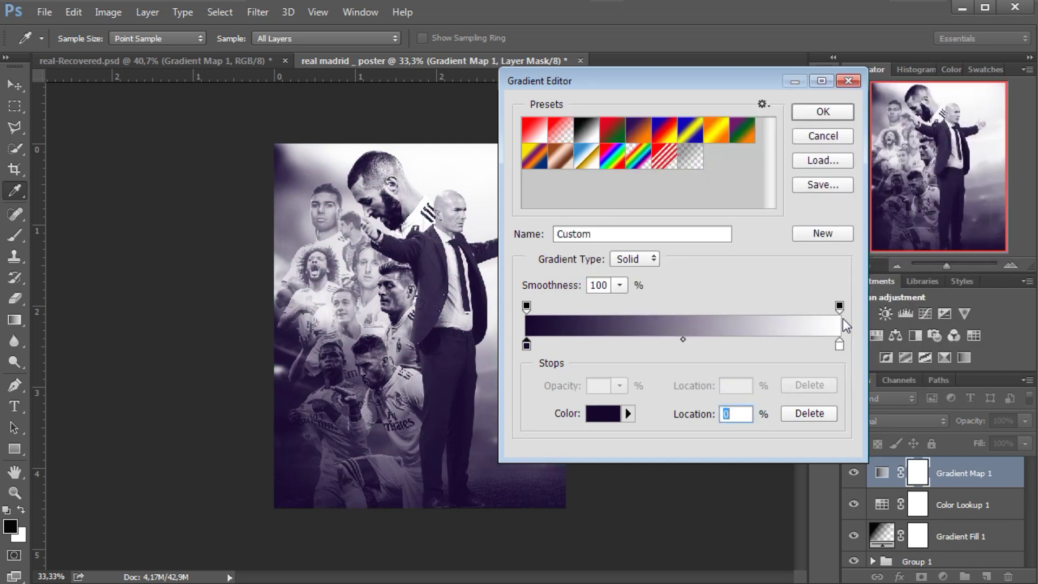
Set the Gradient Map's light colour stop to a pale peach, about fad9ba, and accept the gradient
left_click(838, 345)
left_click(601, 413)
left_click(853, 376)
left_click(839, 216)
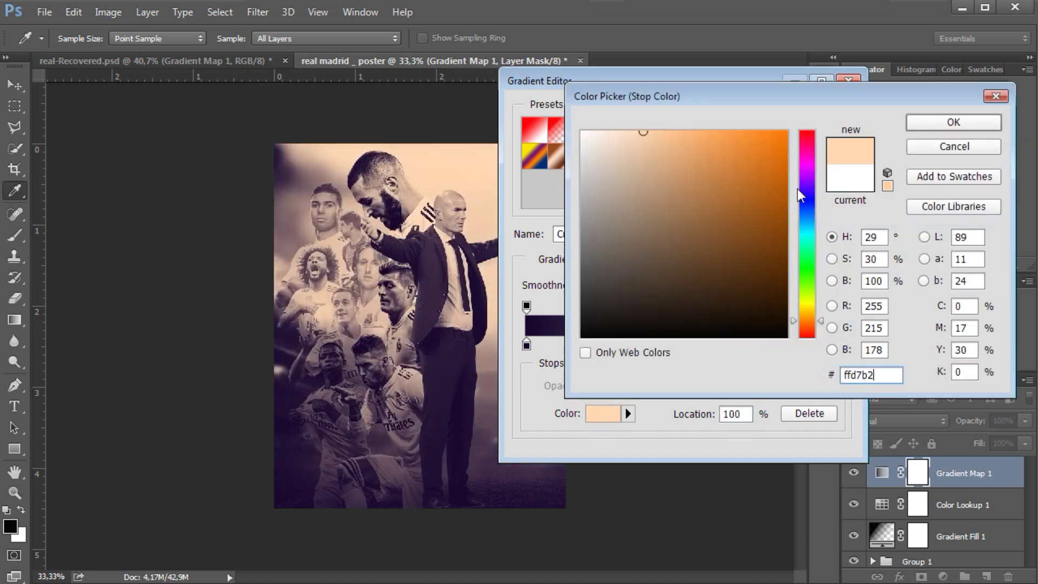
left_click_drag(636, 134, 631, 130)
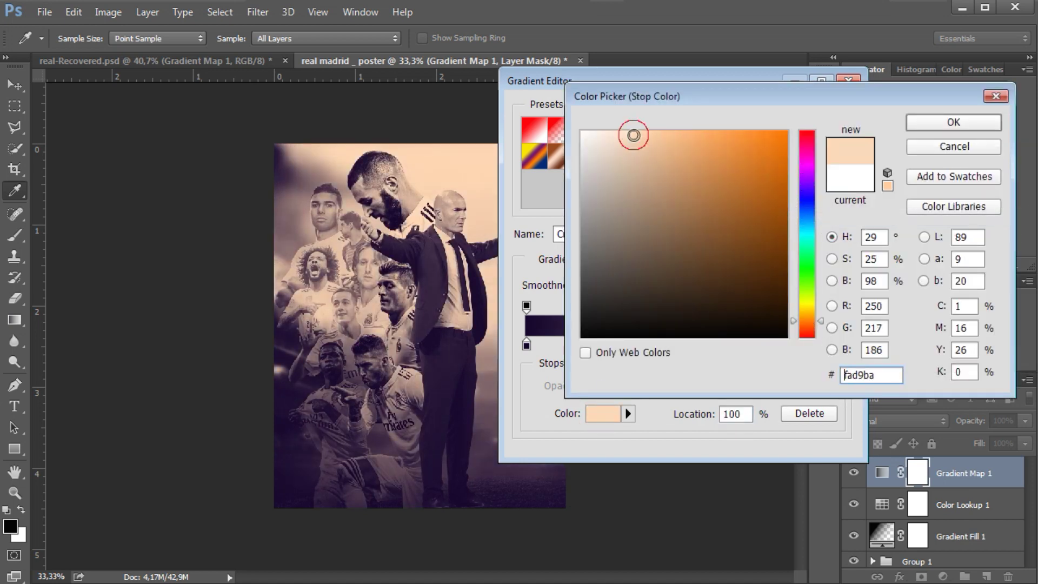
left_click(934, 124)
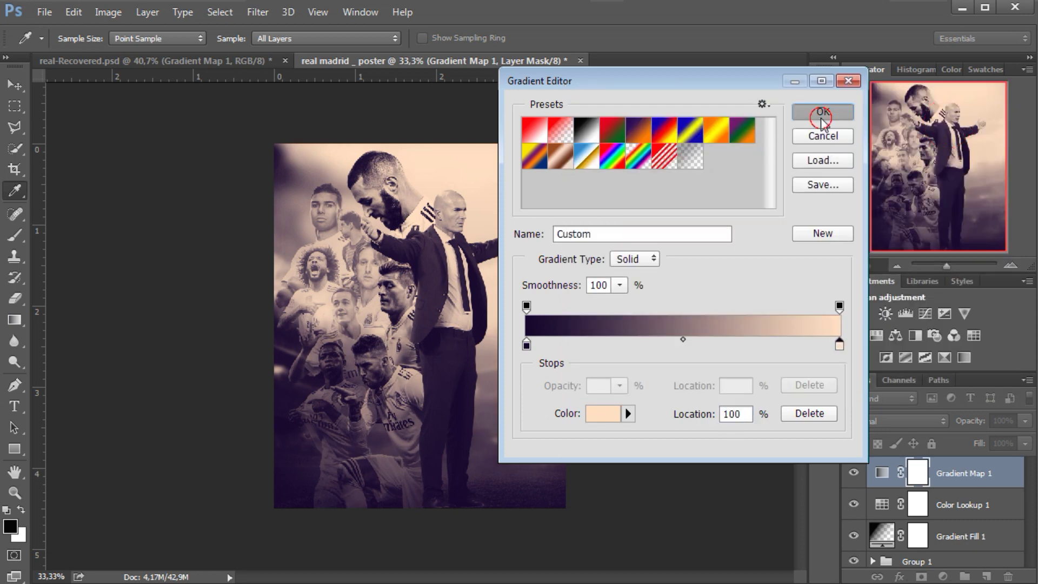
left_click(821, 113)
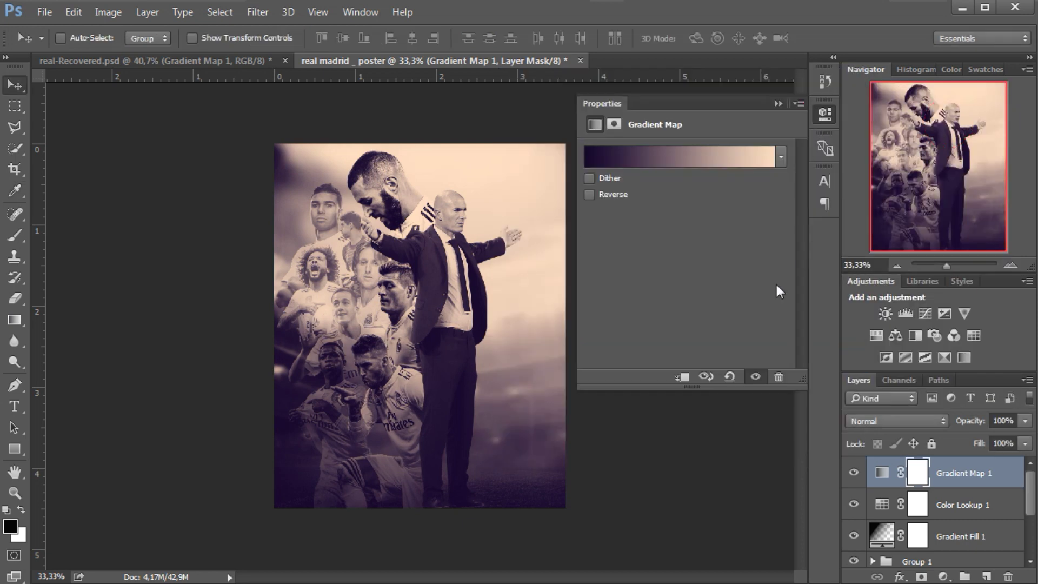
Set the Gradient Map layer's blend mode to Lighten
left_click(776, 103)
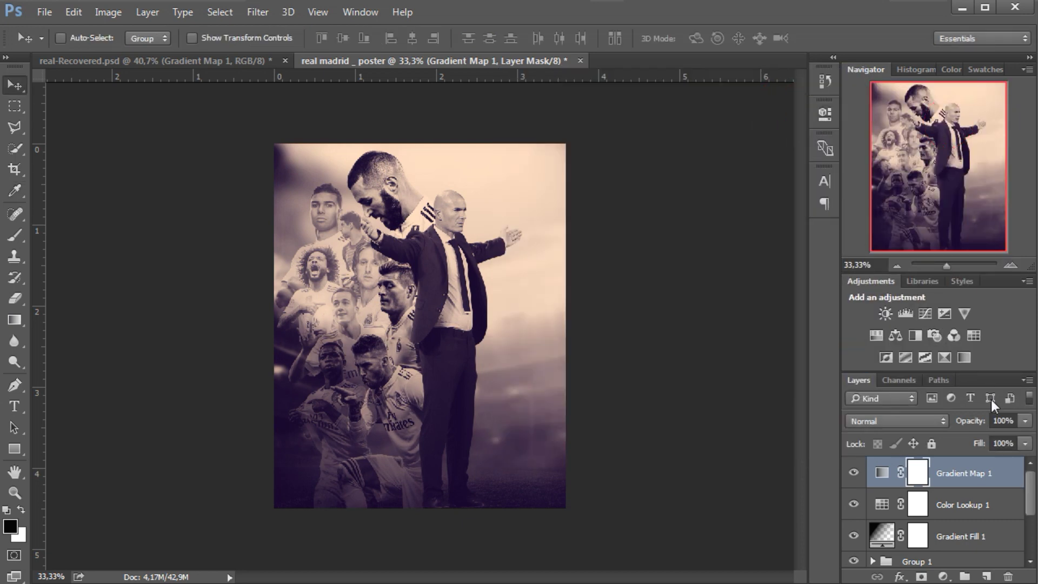
left_click(930, 423)
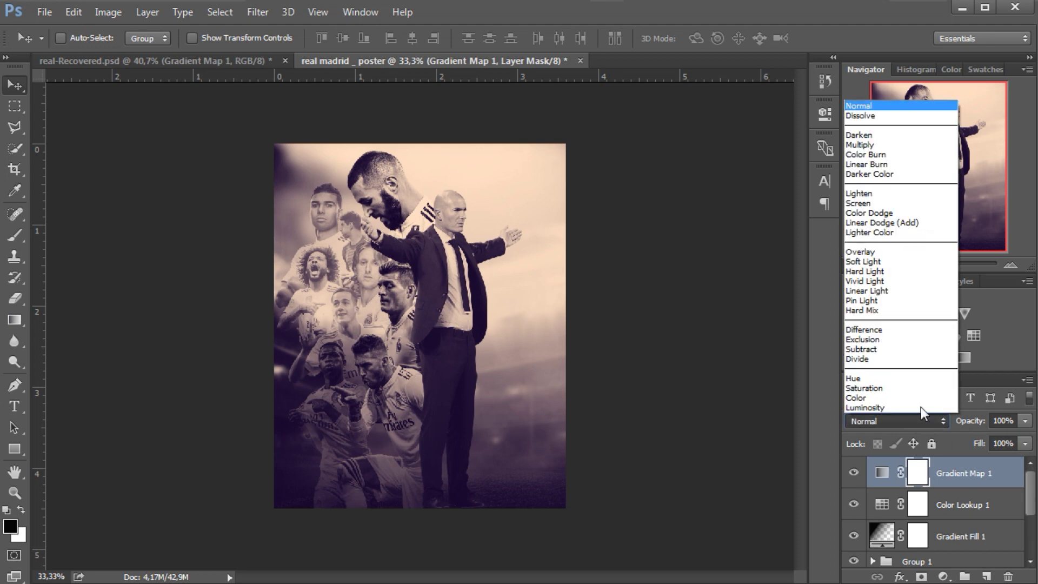
left_click(863, 194)
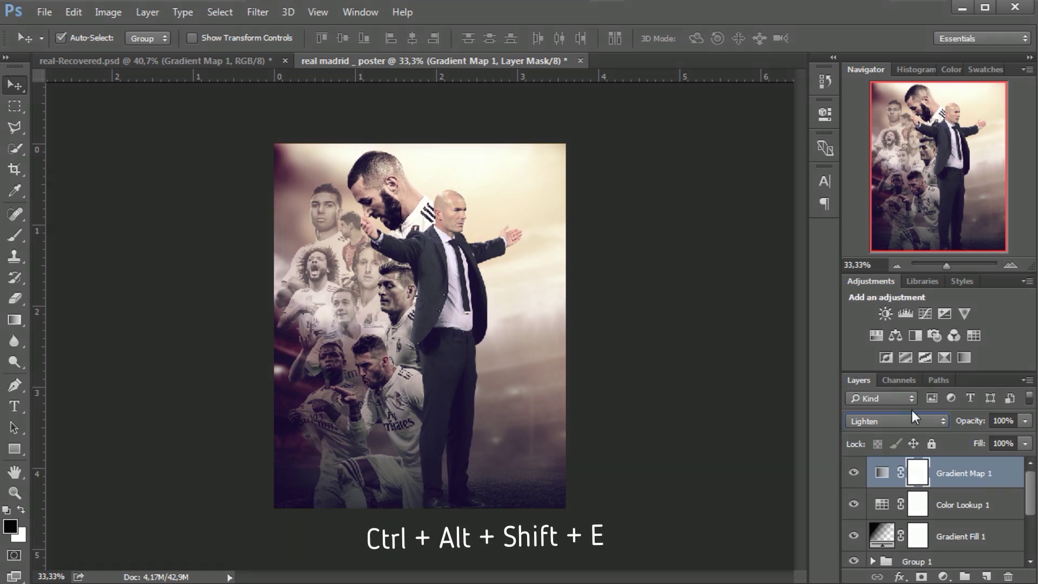
Stamp all visible layers into a new top layer and open it in the Camera Raw filter
key("ctrl+alt+shift+e")
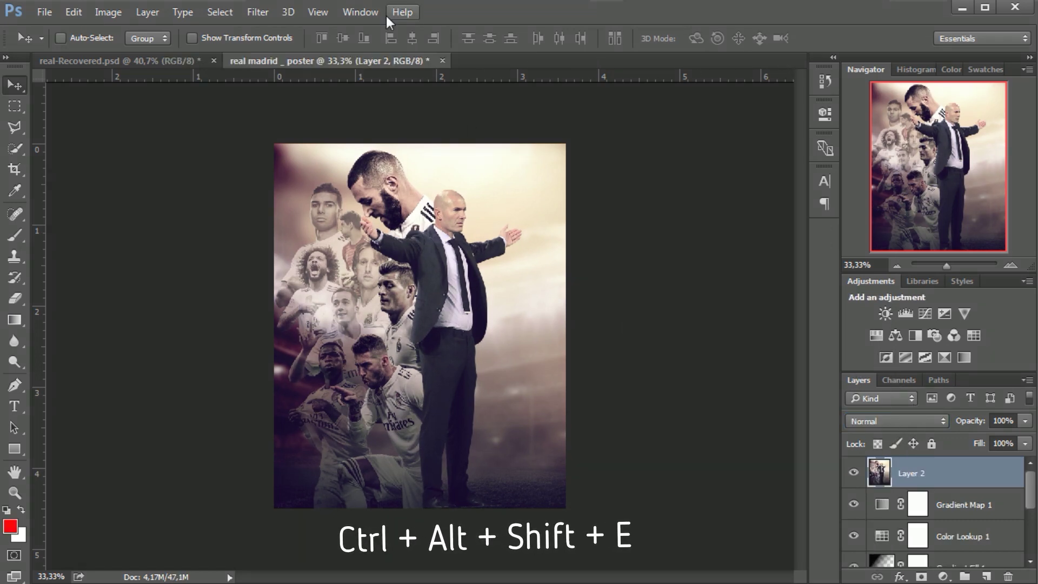
left_click(264, 17)
left_click(302, 102)
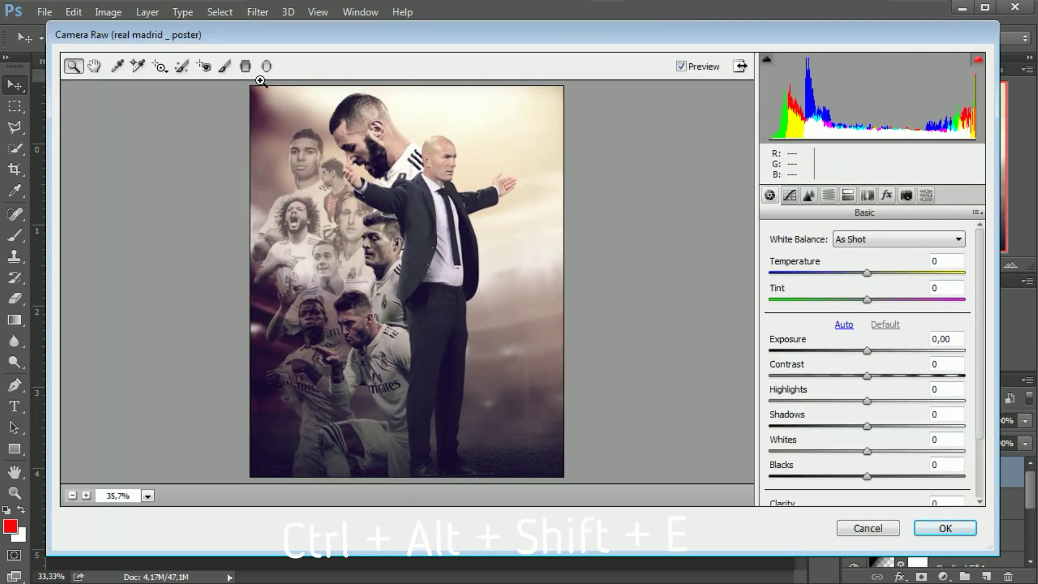
Add a horizontal graduated filter running from beyond the poster's right edge to the left-hand players, with Saturation -100
left_click(246, 67)
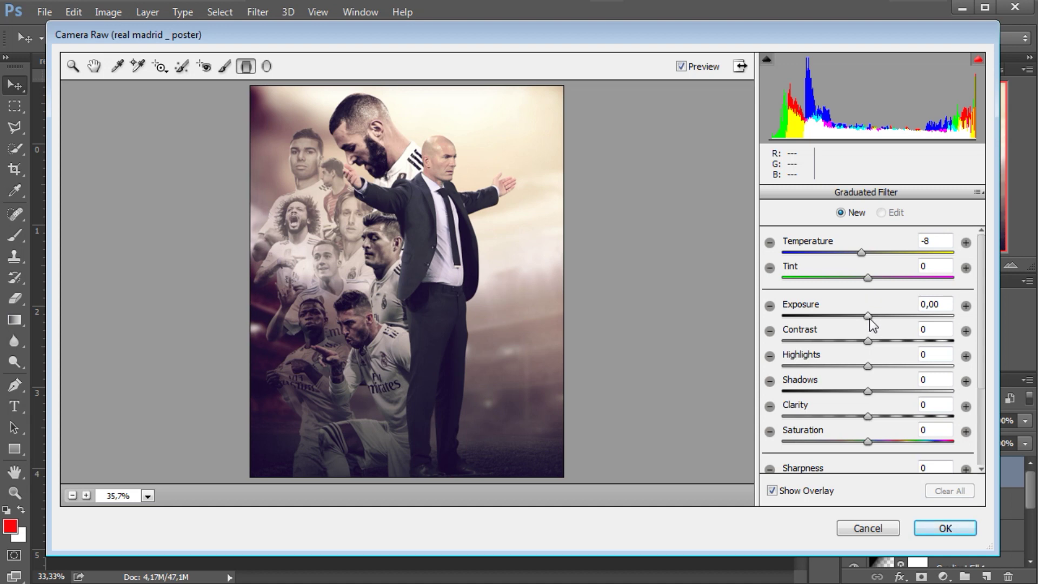
left_click(868, 316)
left_click_drag(677, 262, 305, 255)
scroll(838, 449, "down", 2)
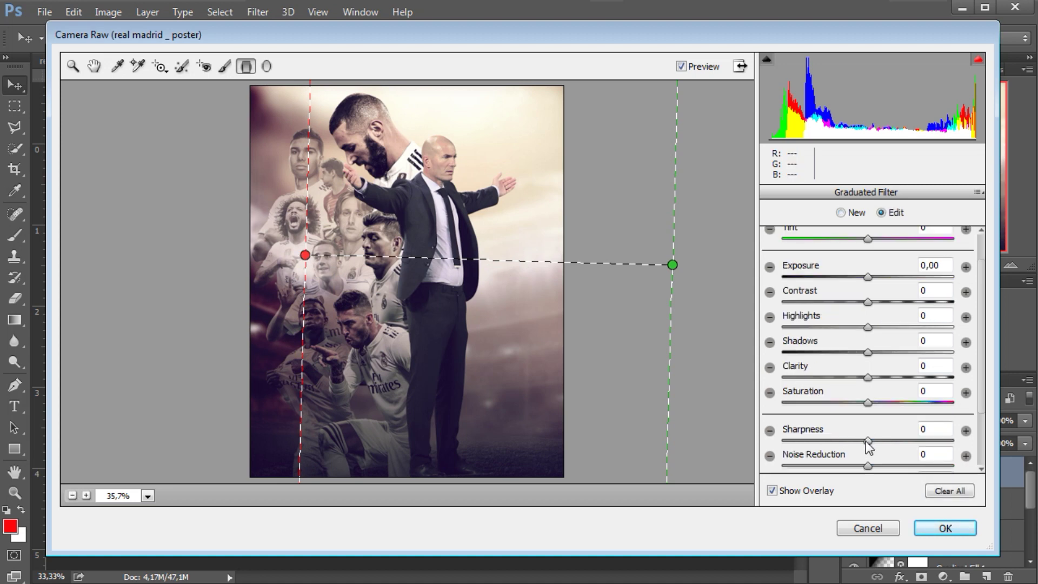
left_click_drag(868, 404, 780, 405)
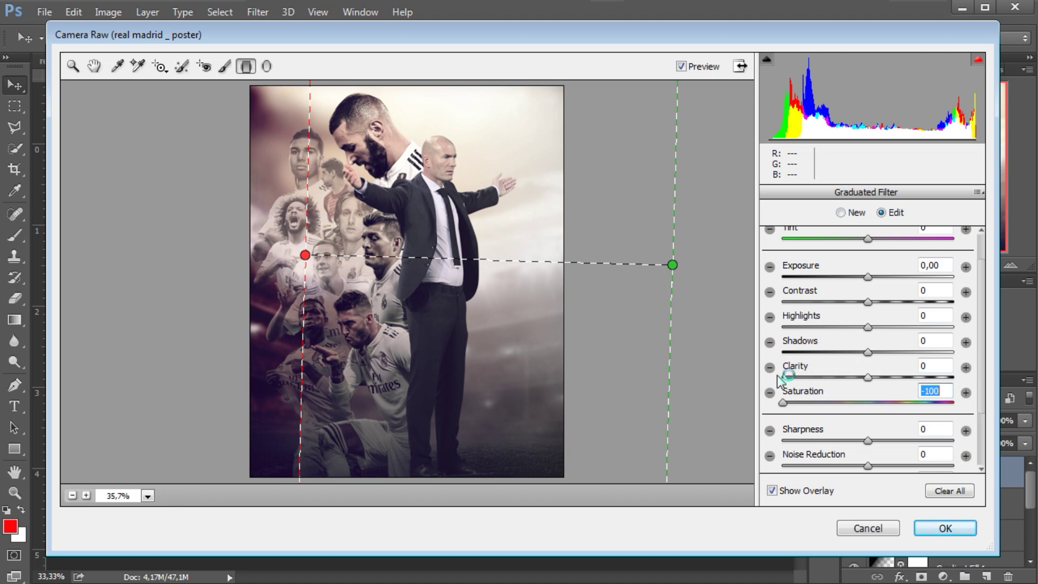
Set the image's overall Vibrance to -18, Saturation to -8, Clarity to +18, Blacks to +23 and Shadows to +38
left_click(73, 66)
scroll(829, 405, "down", 2)
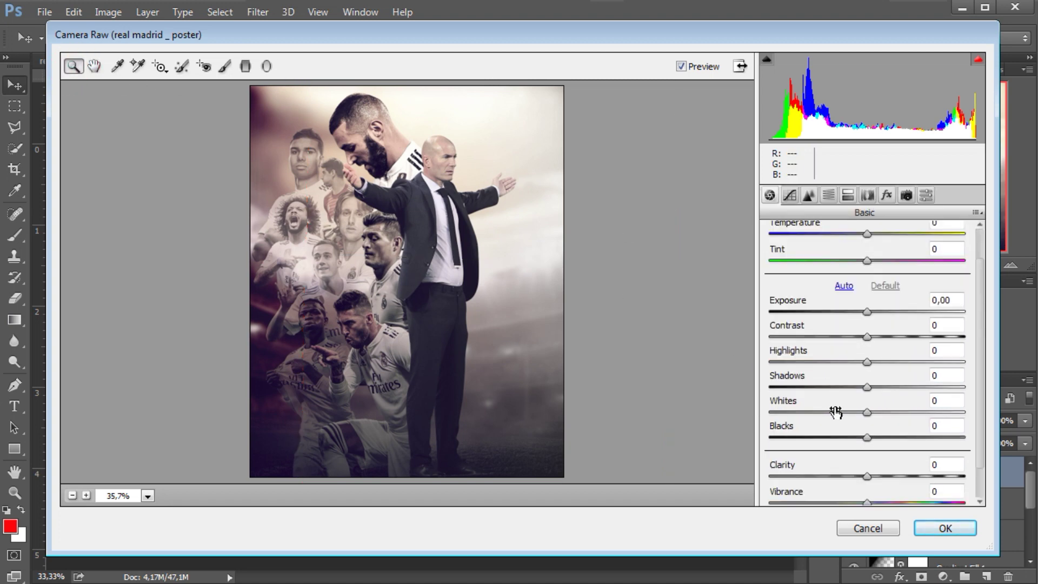
left_click_drag(867, 464, 848, 471)
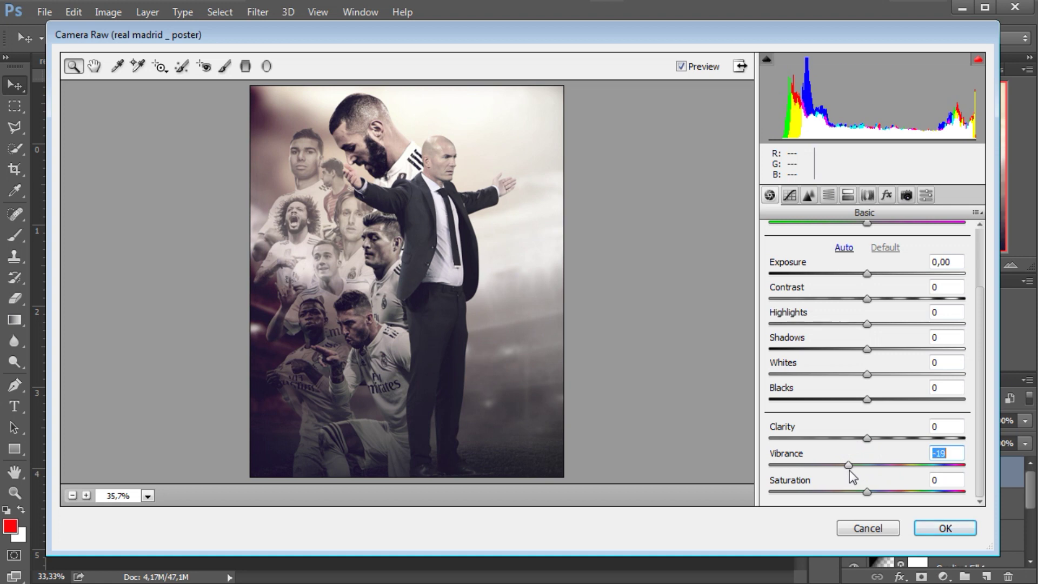
left_click_drag(866, 492, 857, 489)
left_click_drag(867, 438, 885, 439)
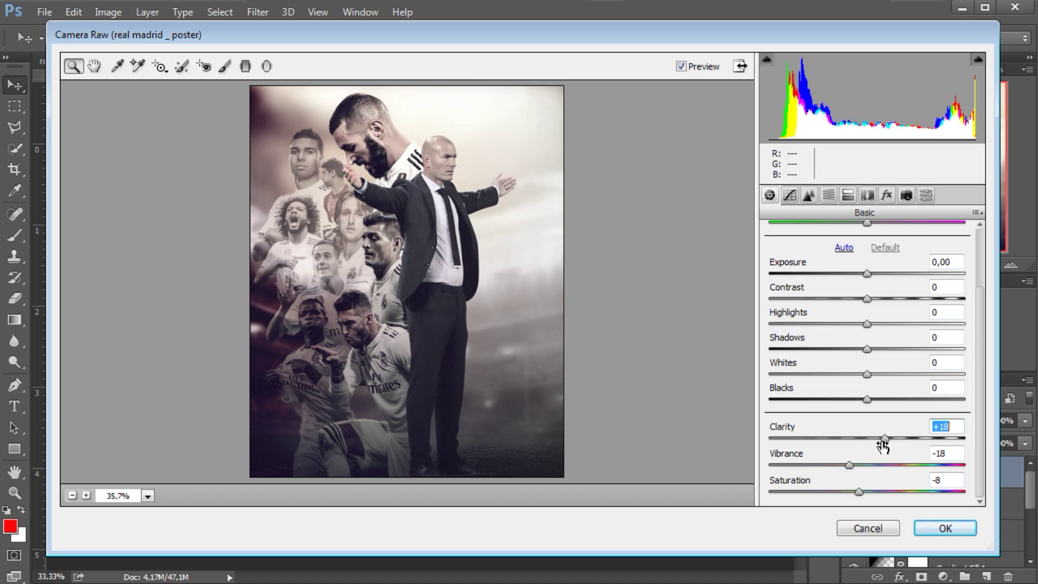
left_click_drag(868, 399, 889, 398)
left_click_drag(868, 348, 906, 355)
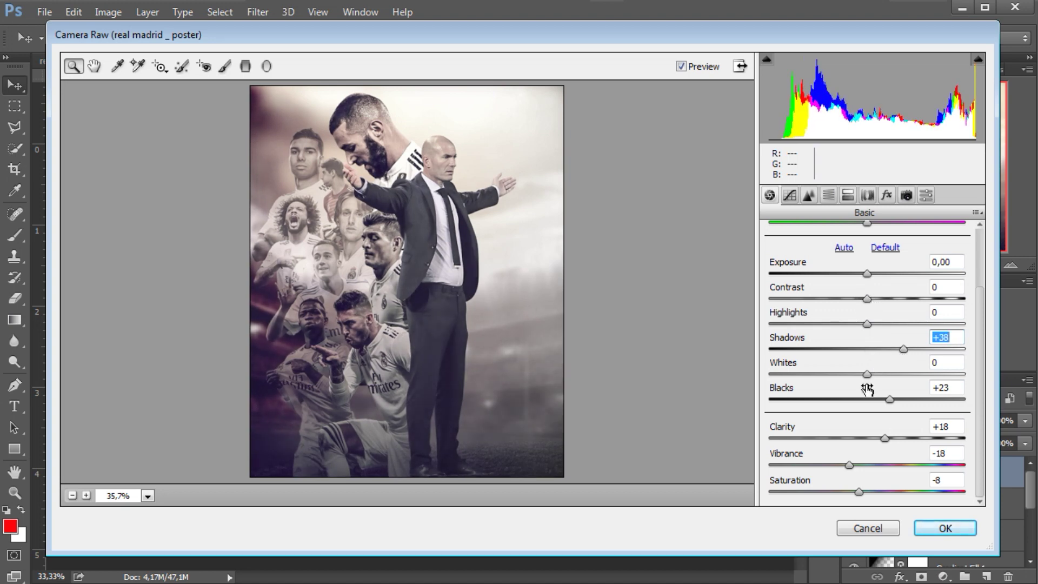
Set the luminance noise reduction to 18 and apply the Camera Raw filter
left_click(809, 195)
left_click(800, 394)
left_click_drag(801, 394, 806, 394)
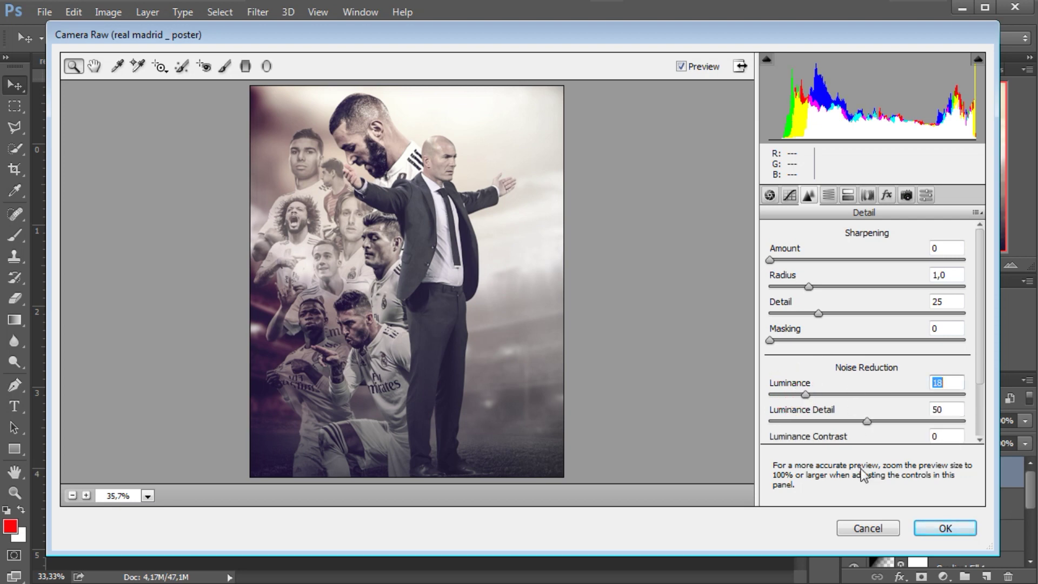
left_click(935, 528)
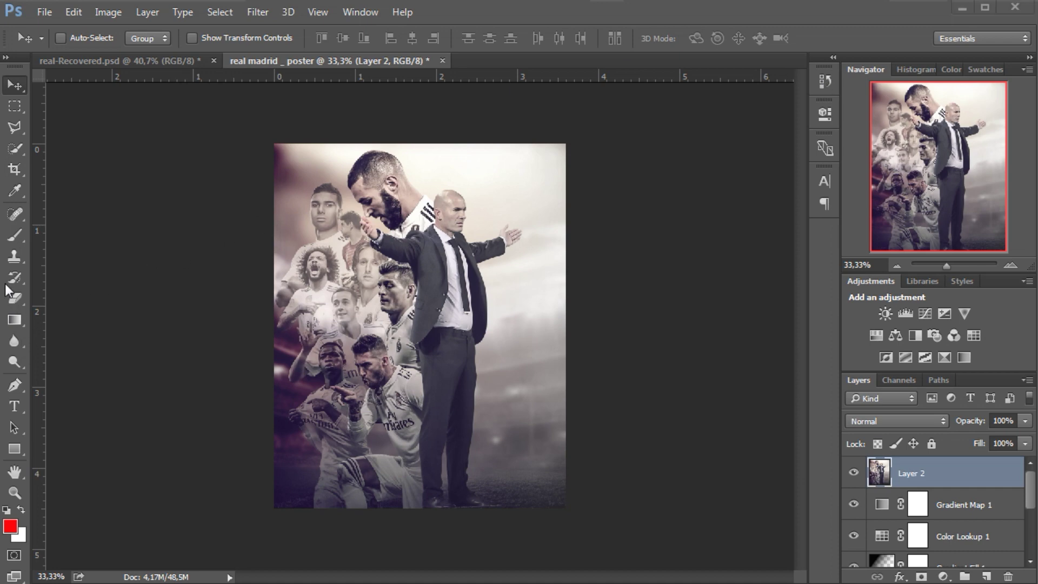
Add the text REAL MADRID in white (ffffff) over the lower players
left_click(14, 405)
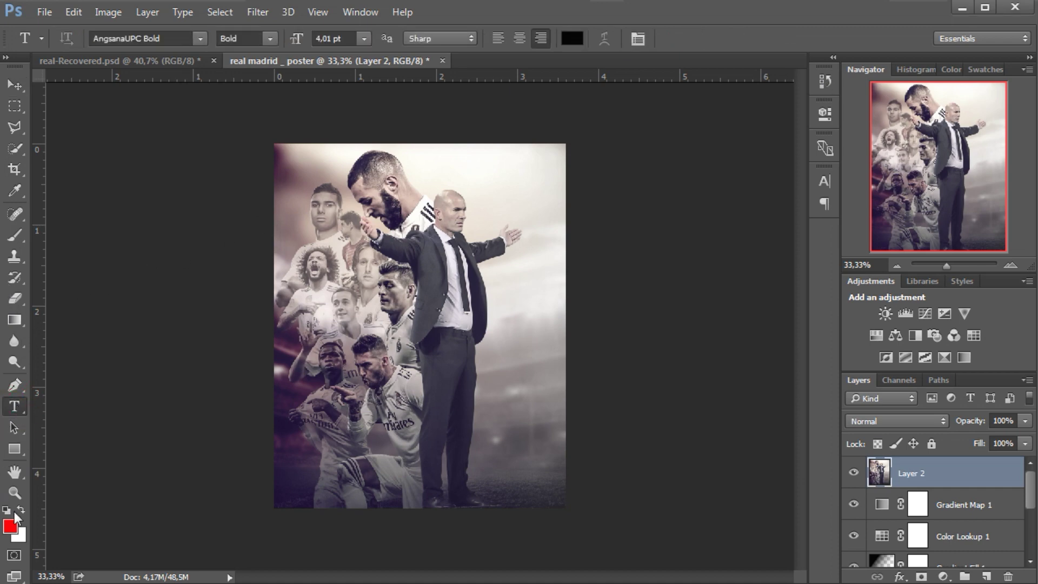
left_click(9, 527)
left_click_drag(686, 232, 581, 131)
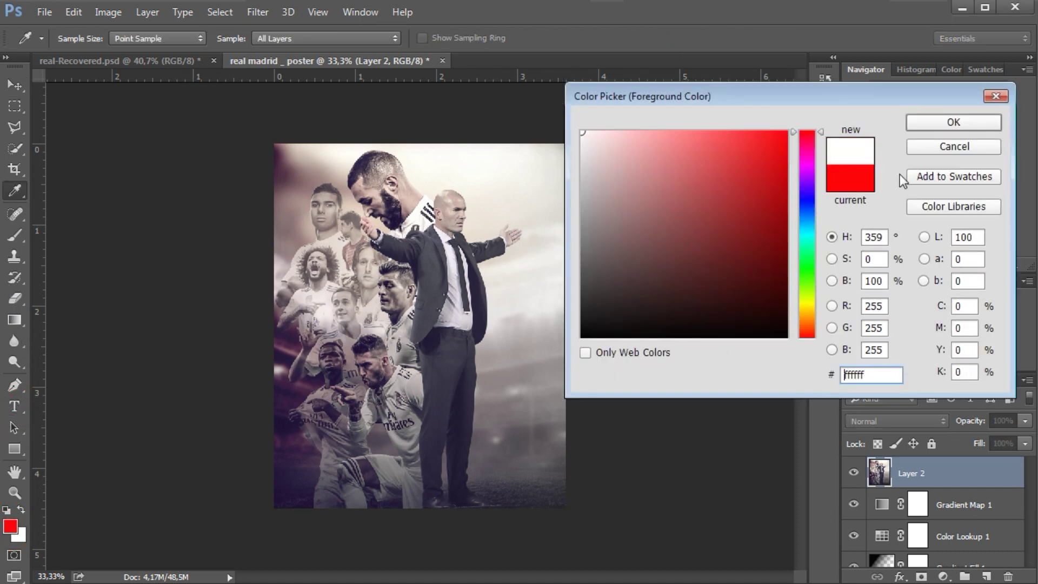
left_click(961, 124)
left_click(395, 401)
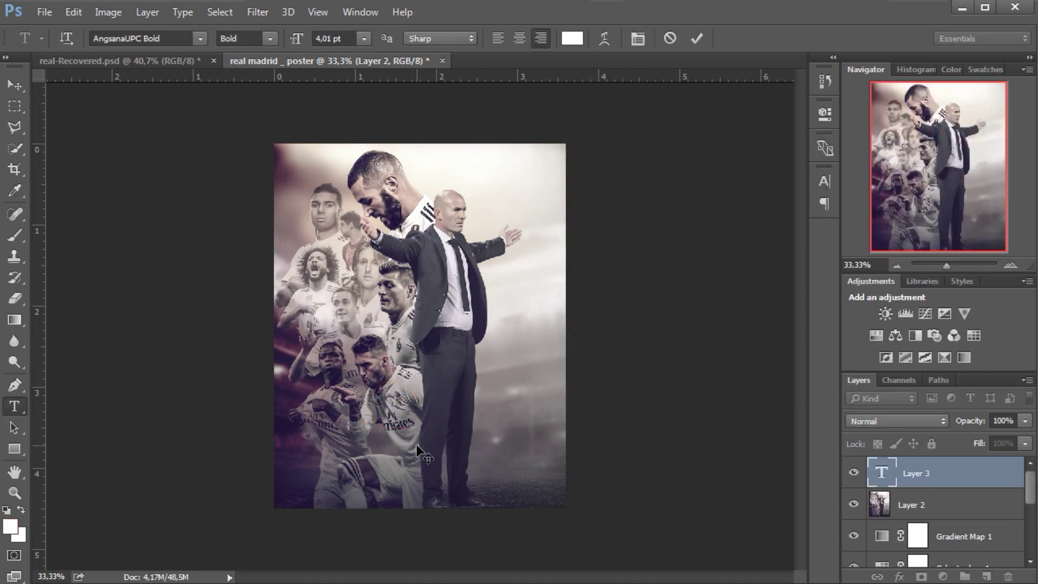
type("RF")
type("AL MADRID")
Enlarge the REAL MADRID title to 11,01 pt and centre it across the lower part of the poster
triple_click(358, 398)
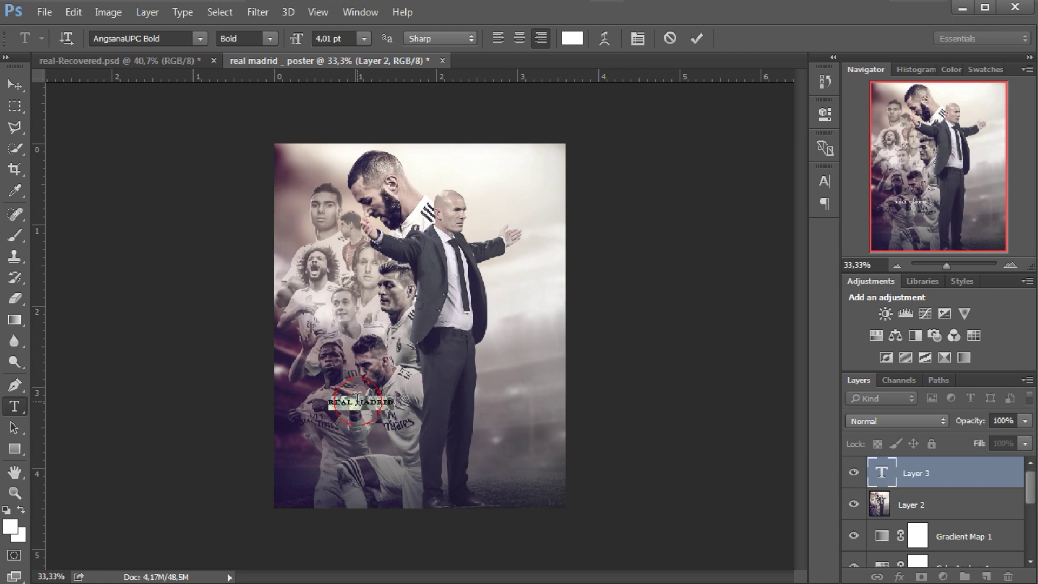
left_click(638, 38)
left_click_drag(648, 217, 653, 217)
left_click_drag(346, 462, 469, 538)
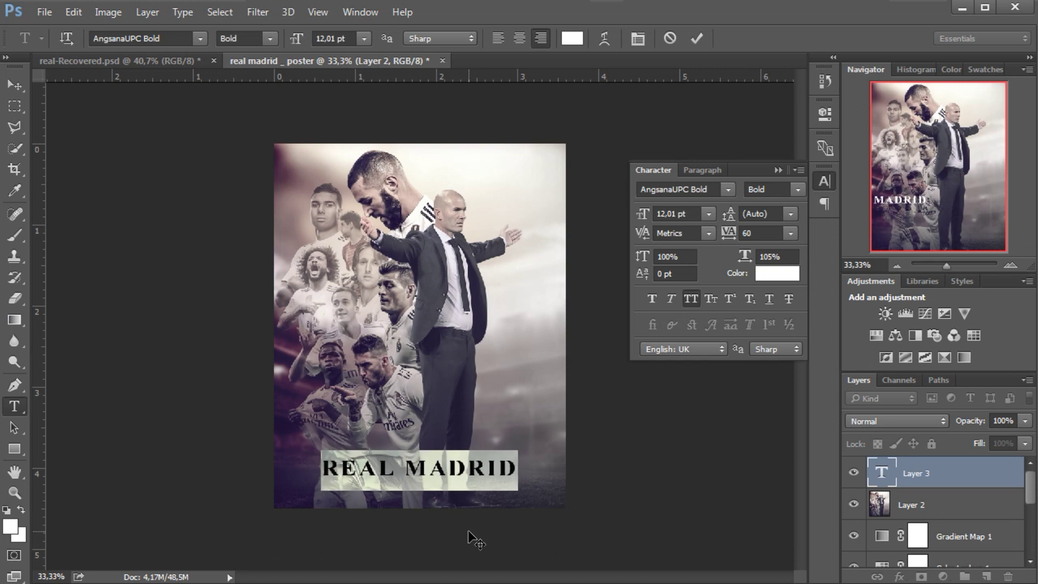
left_click_drag(647, 215, 646, 215)
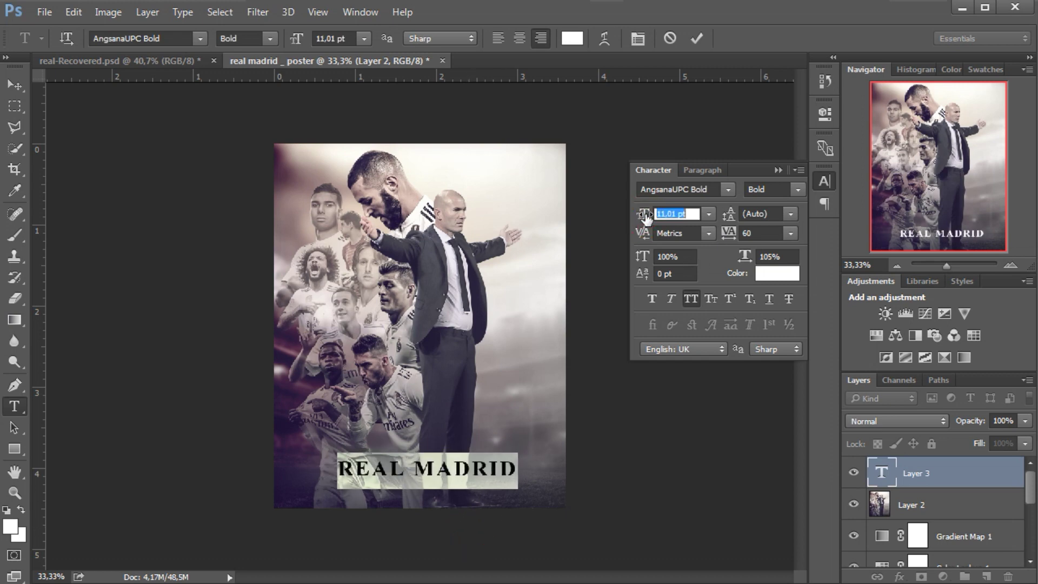
left_click_drag(646, 215, 647, 215)
left_click(697, 39)
left_click(17, 82)
left_click_drag(433, 479, 421, 459)
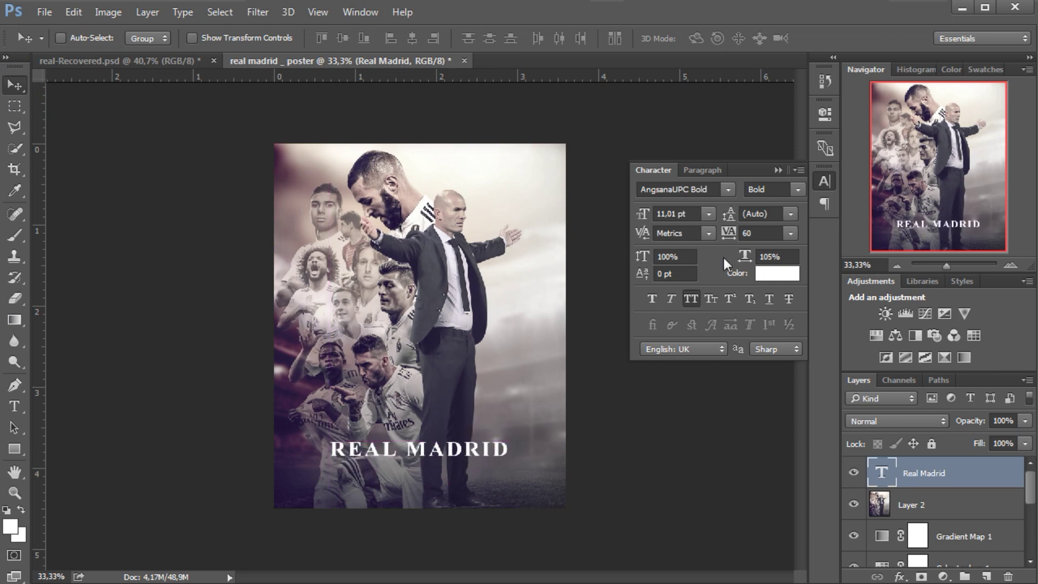
Browse the available fonts and preview them on the REAL MADRID title, keeping AngsanaUPC Bold
left_click(729, 189)
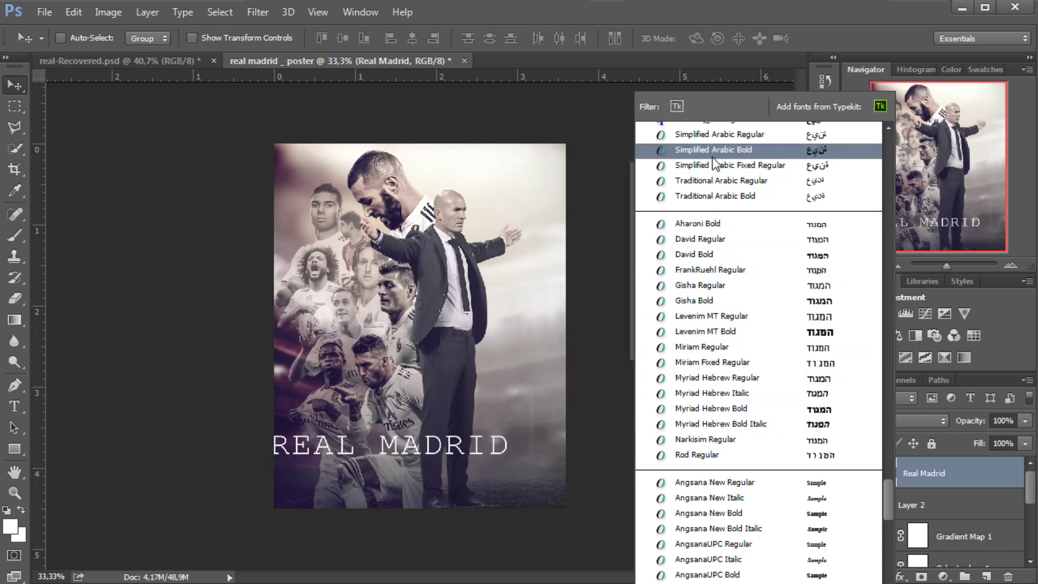
scroll(712, 157, "up", 3)
scroll(738, 186, "up", 15)
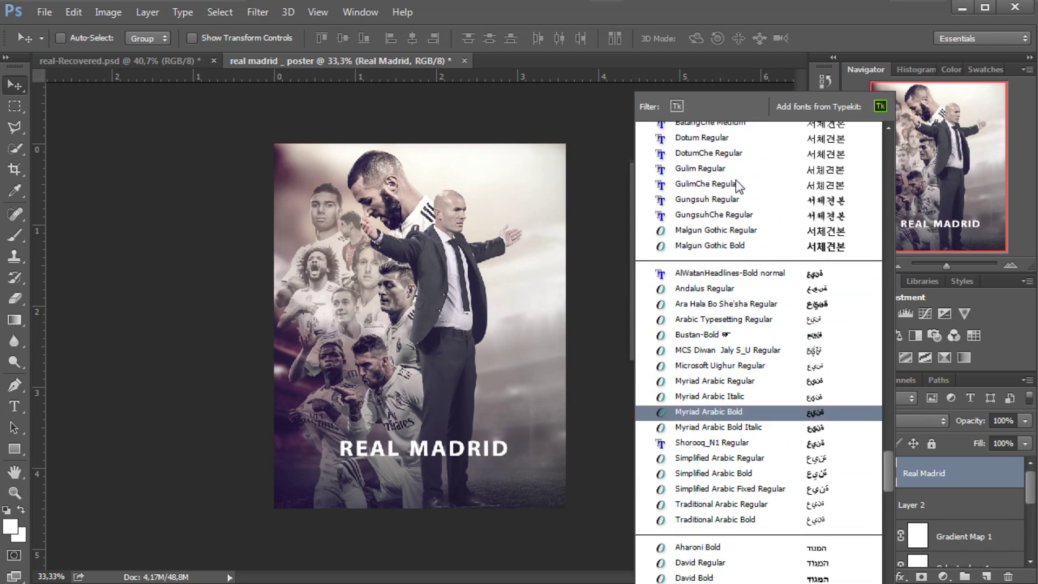
scroll(738, 183, "up", 15)
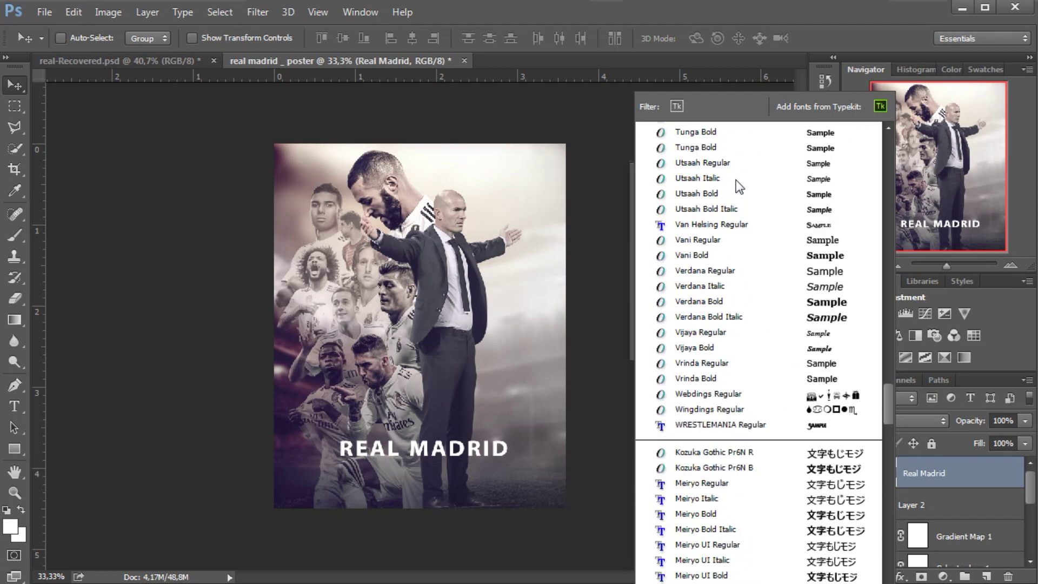
scroll(745, 187, "up", 4)
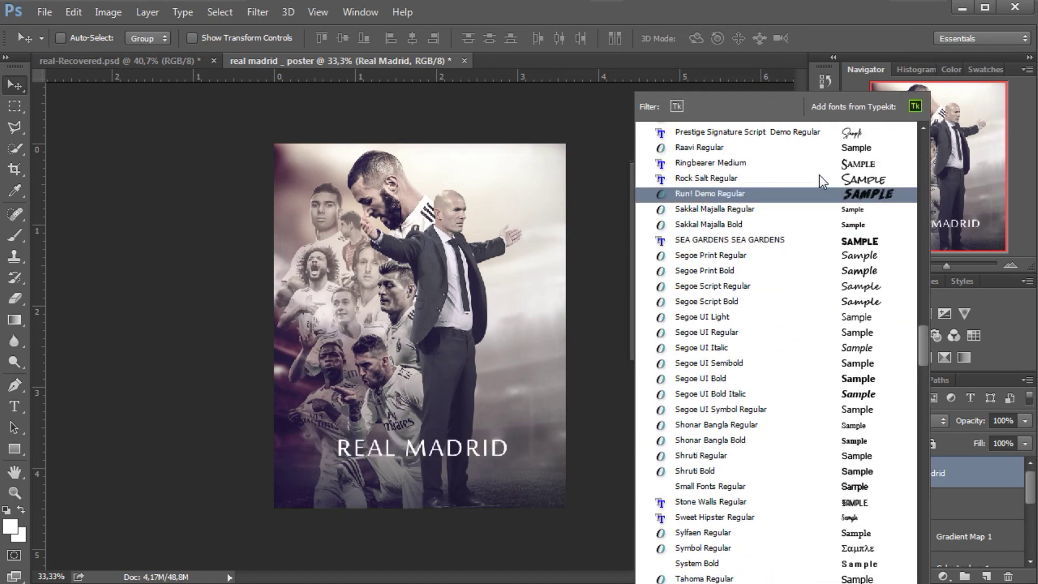
scroll(820, 174, "up", 1)
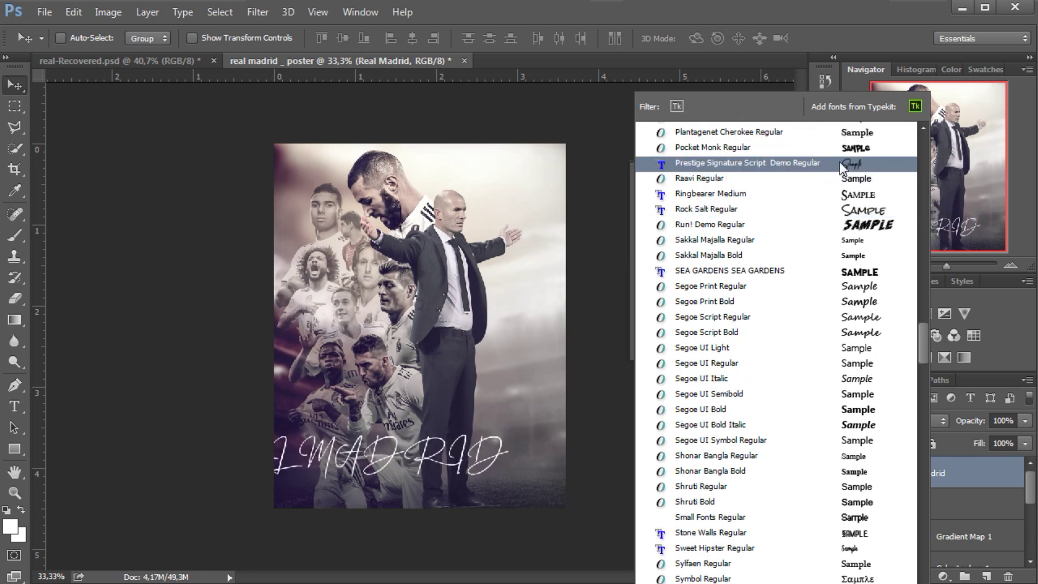
scroll(839, 161, "up", 3)
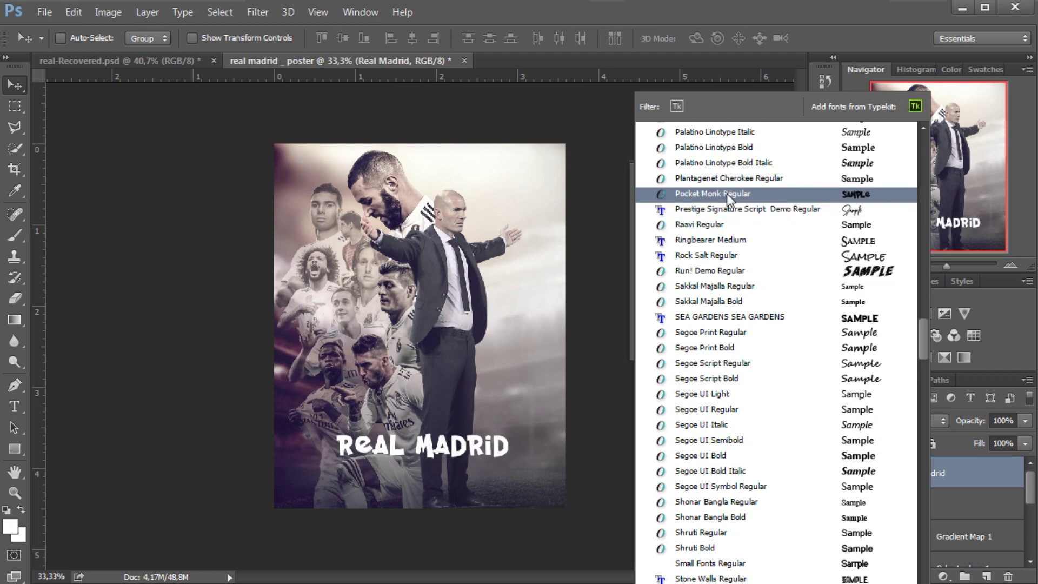
scroll(783, 196, "up", 4)
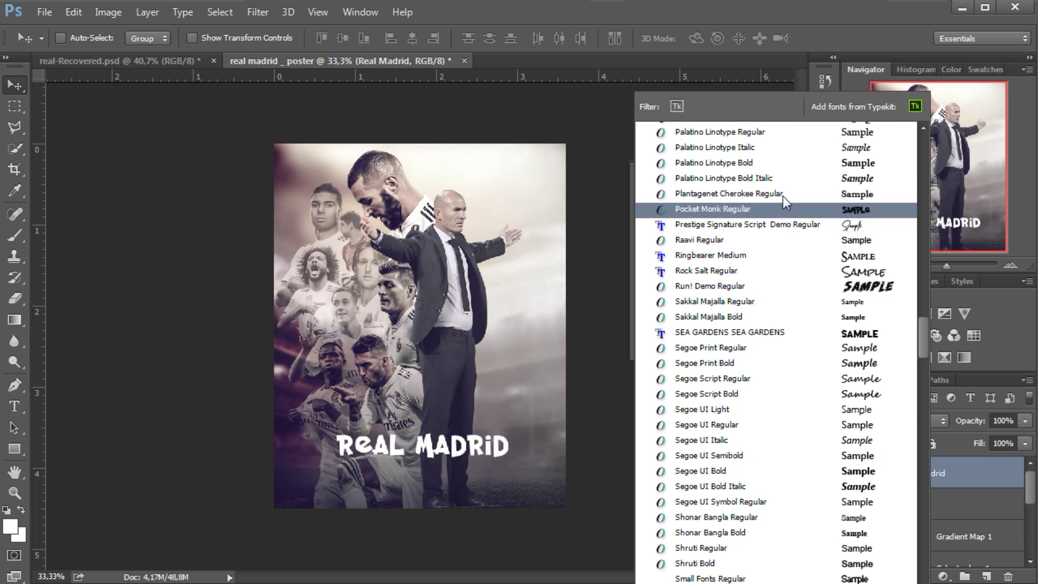
scroll(847, 179, "up", 5)
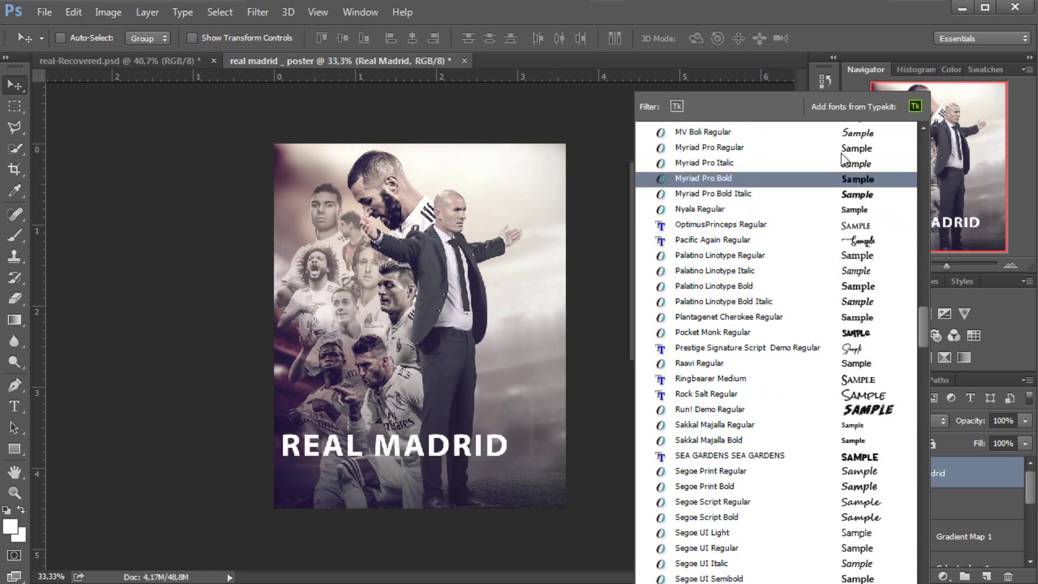
scroll(859, 197, "up", 4)
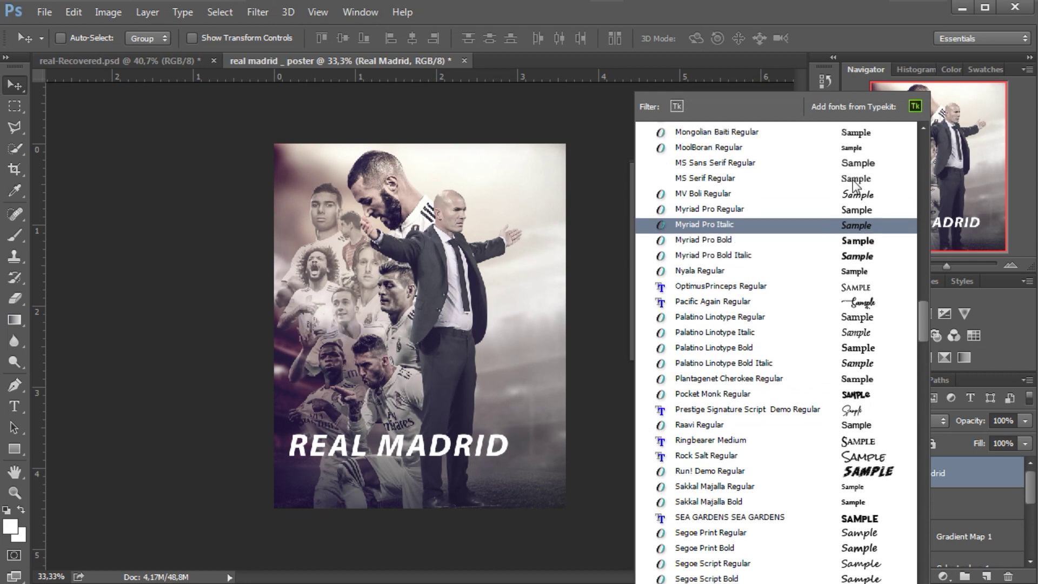
scroll(855, 152, "up", 4)
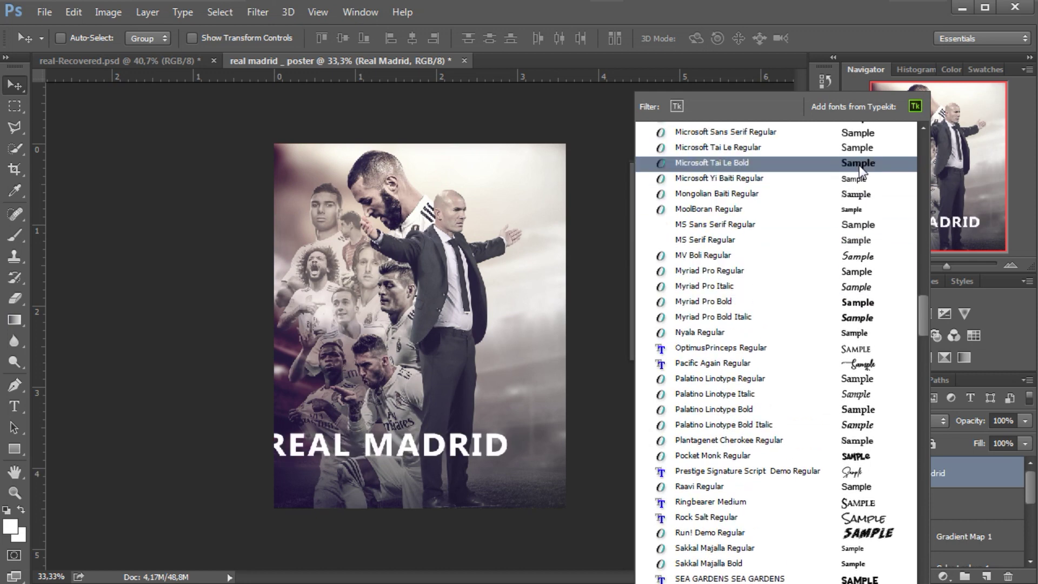
scroll(858, 148, "up", 4)
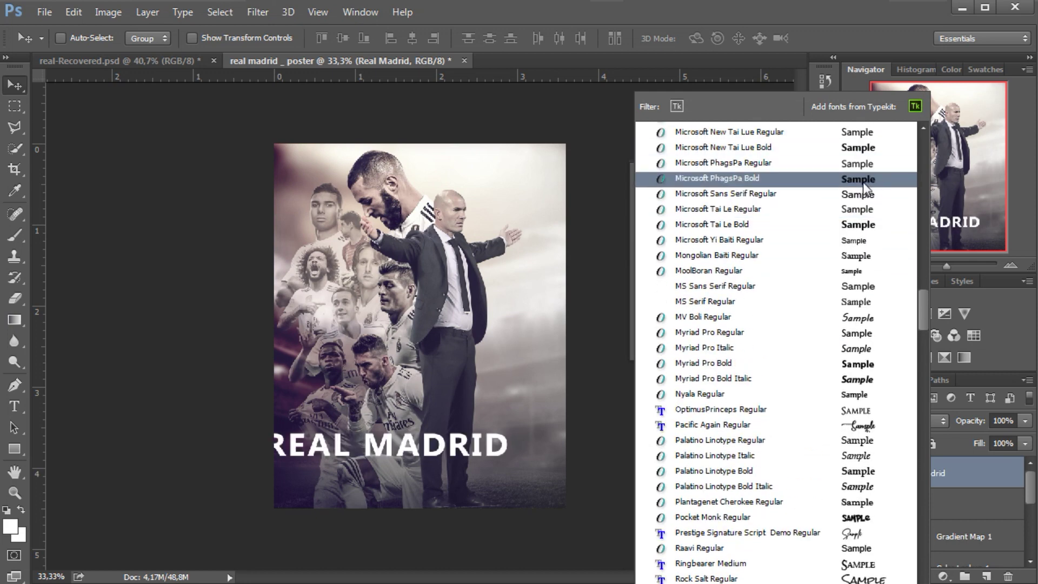
scroll(862, 170, "up", 4)
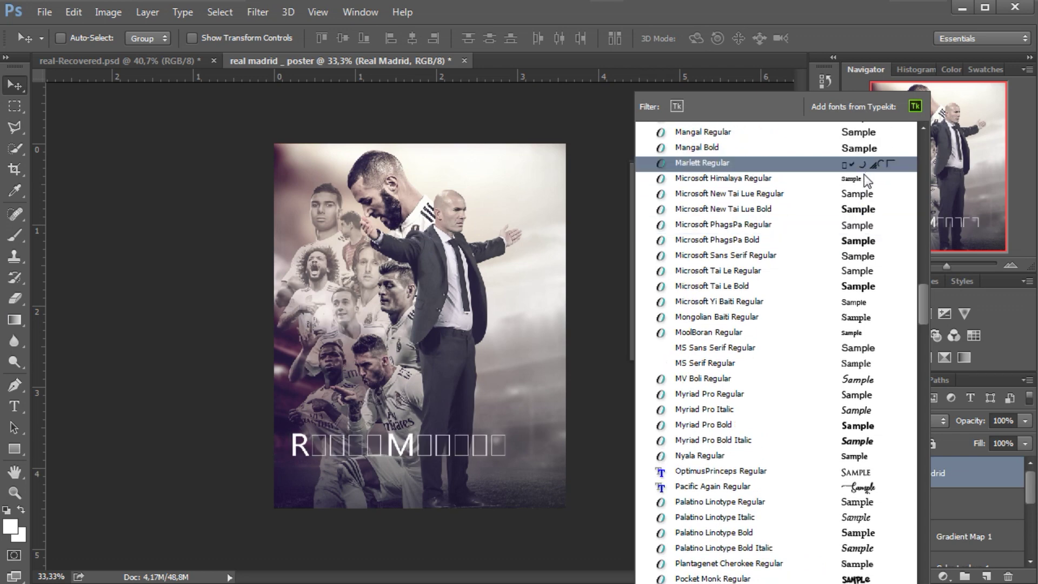
scroll(865, 175, "up", 7)
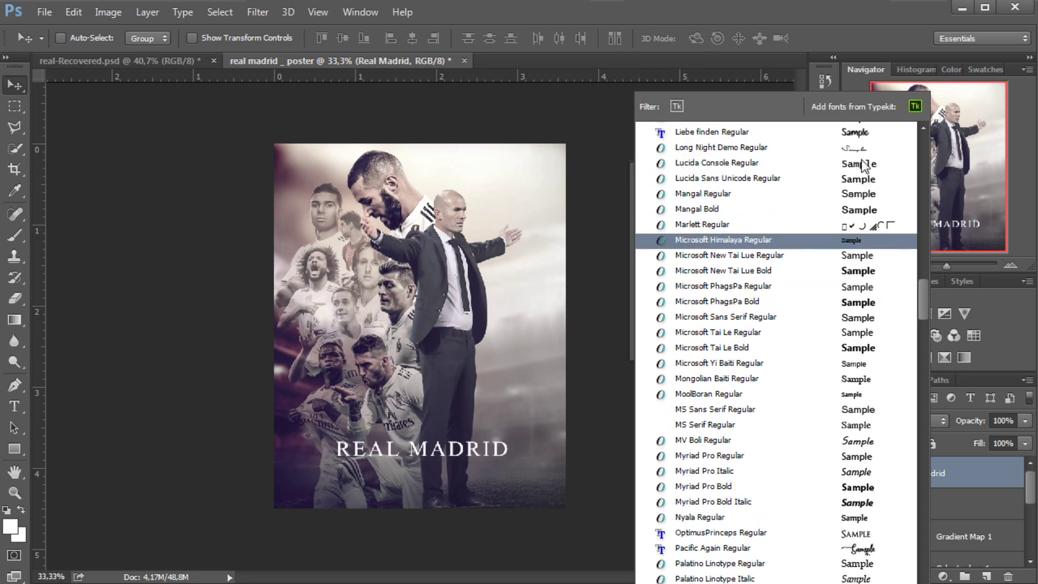
scroll(864, 169, "up", 4)
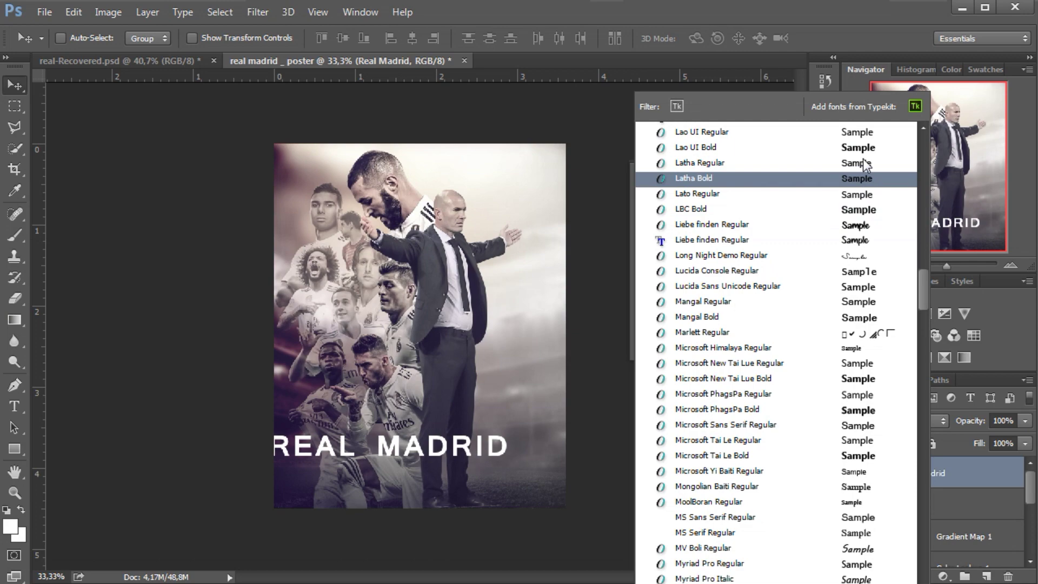
scroll(862, 148, "up", 15)
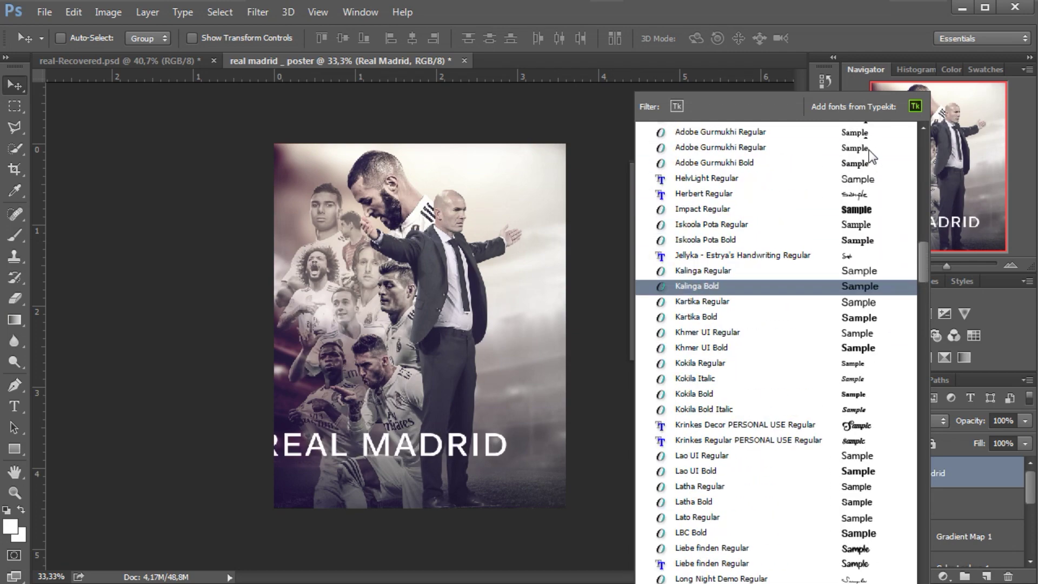
scroll(868, 162, "up", 14)
scroll(865, 216, "down", 5)
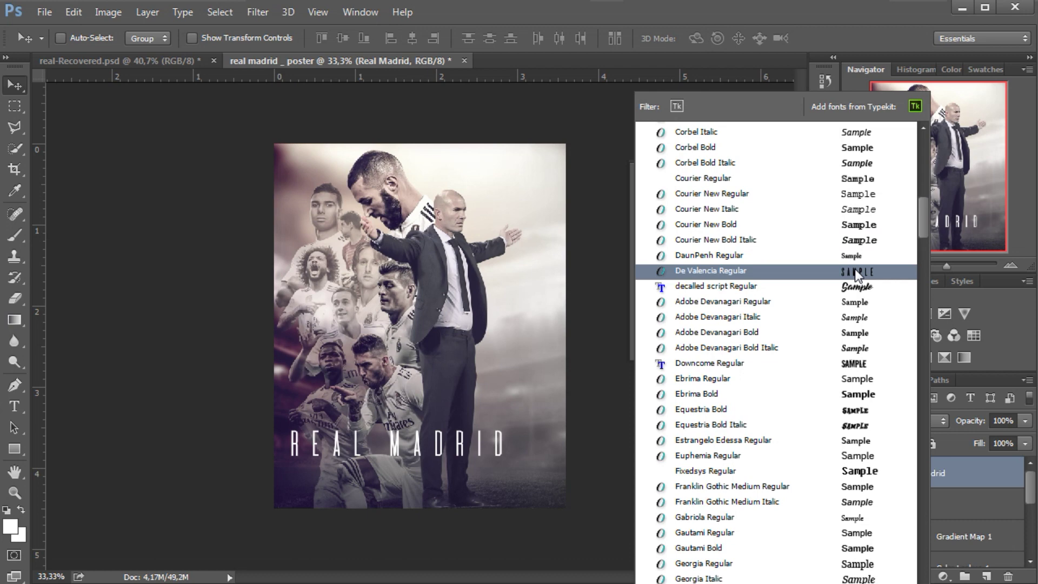
scroll(856, 271, "up", 15)
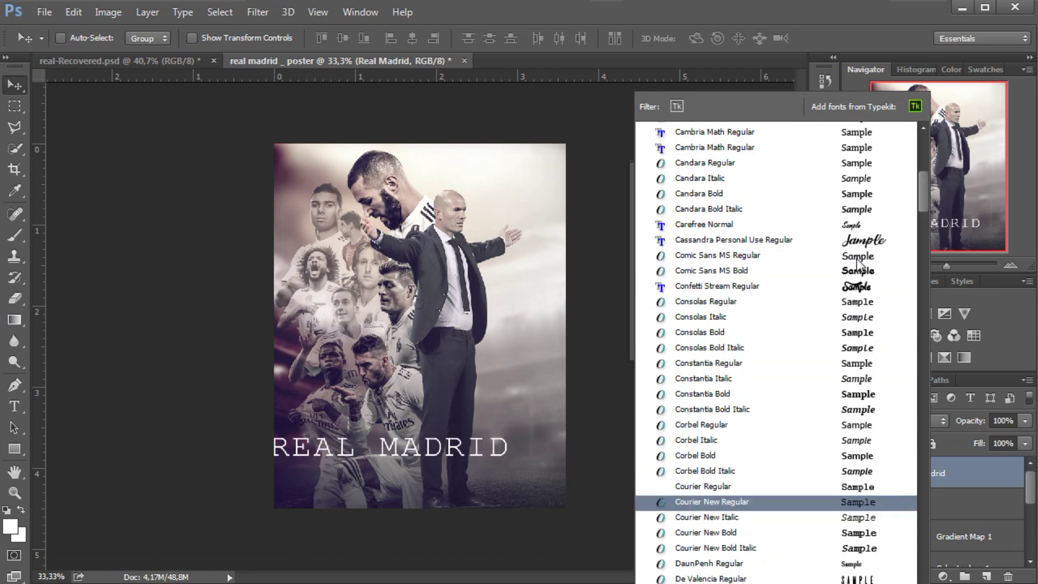
scroll(859, 264, "up", 5)
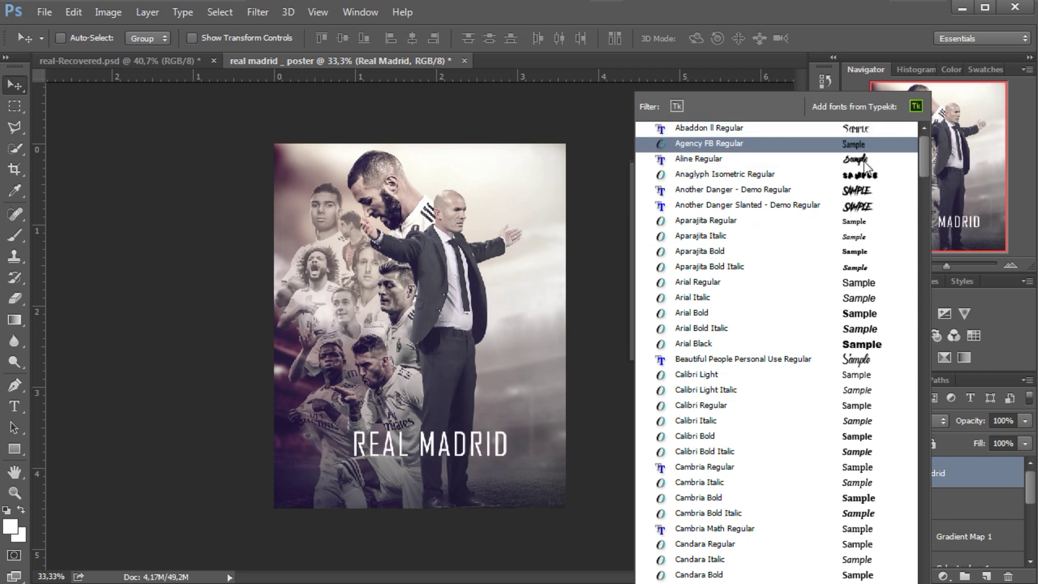
left_click(816, 42)
left_click(699, 190)
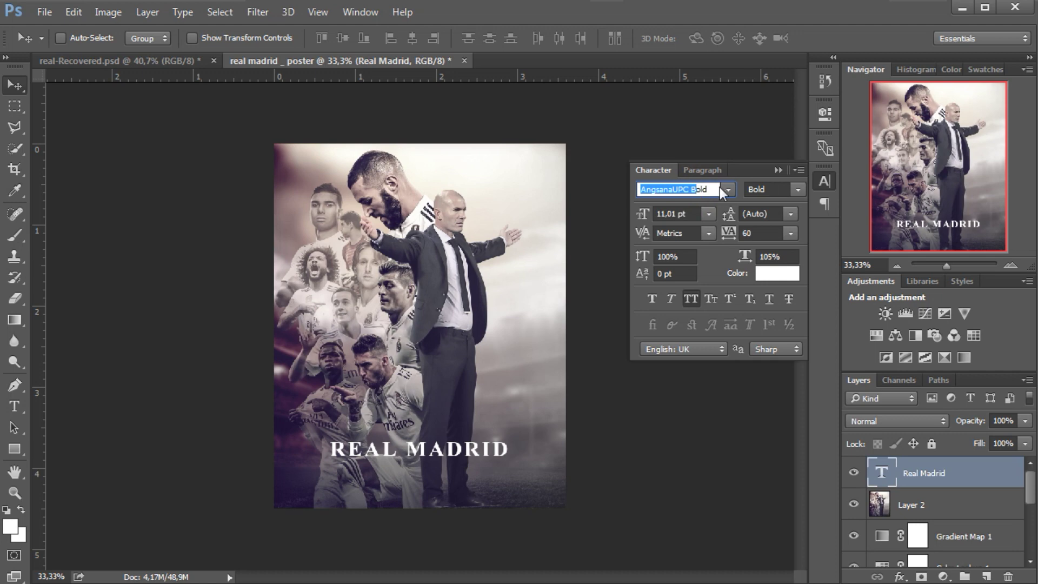
left_click(726, 189)
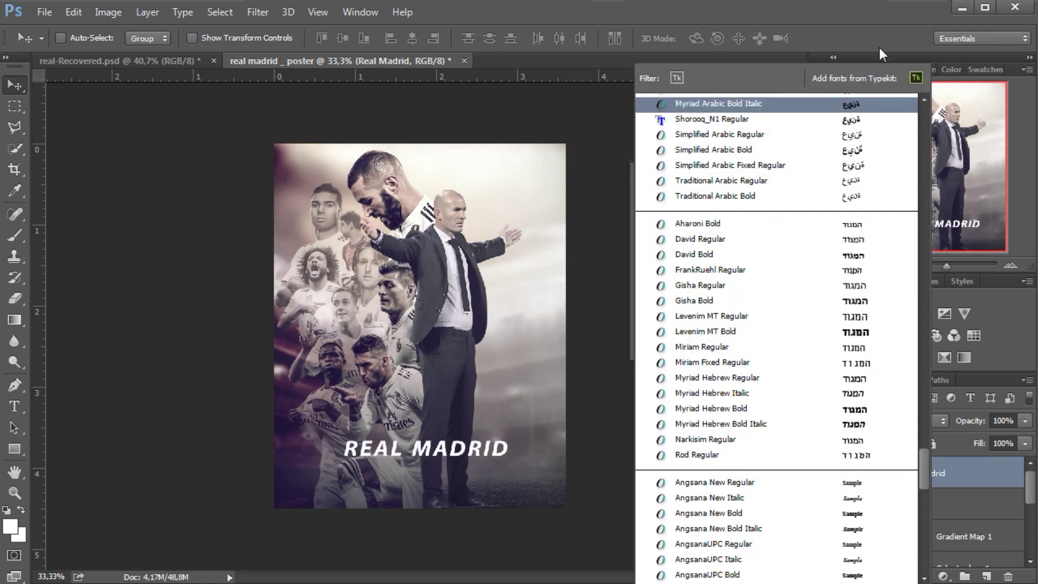
left_click(879, 48)
left_click(710, 185)
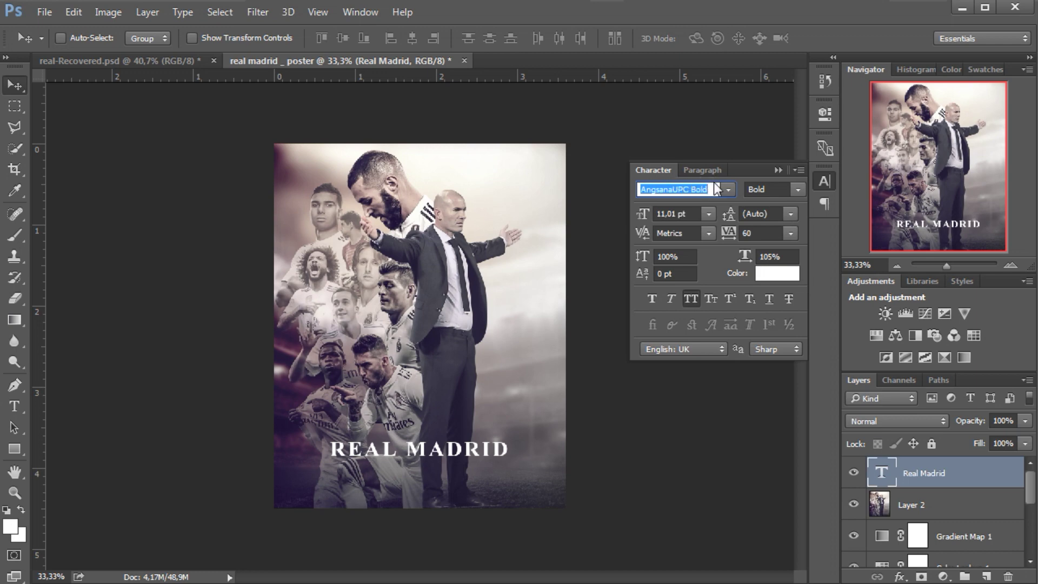
left_click(778, 166)
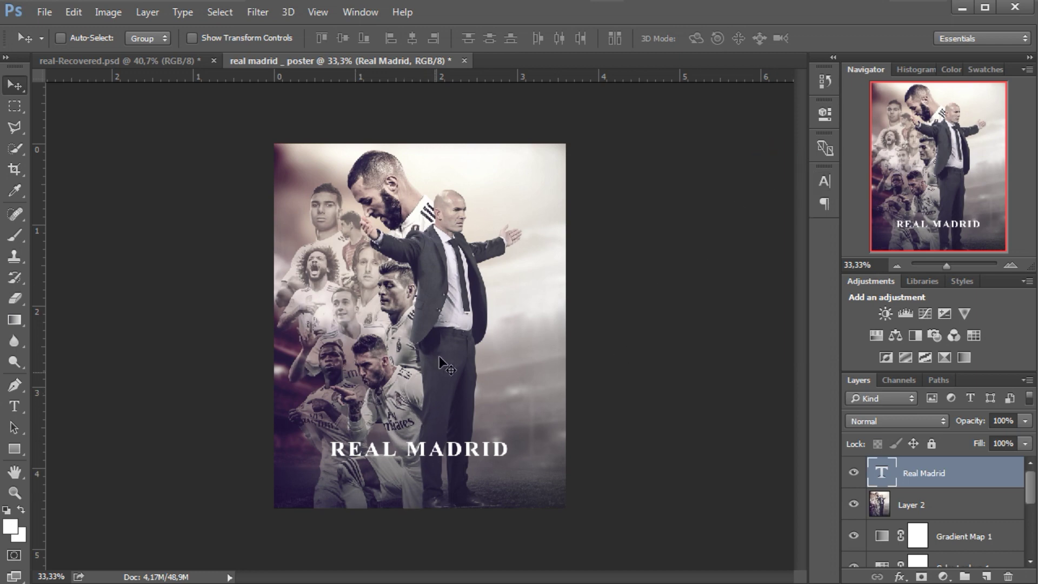
Place the real image with the yellow FLORENTINO PÉREZ and ZINÉDINE ZIDANE lettering over the poster at 100% size
left_click(236, 581)
left_click_drag(483, 206, 711, 272)
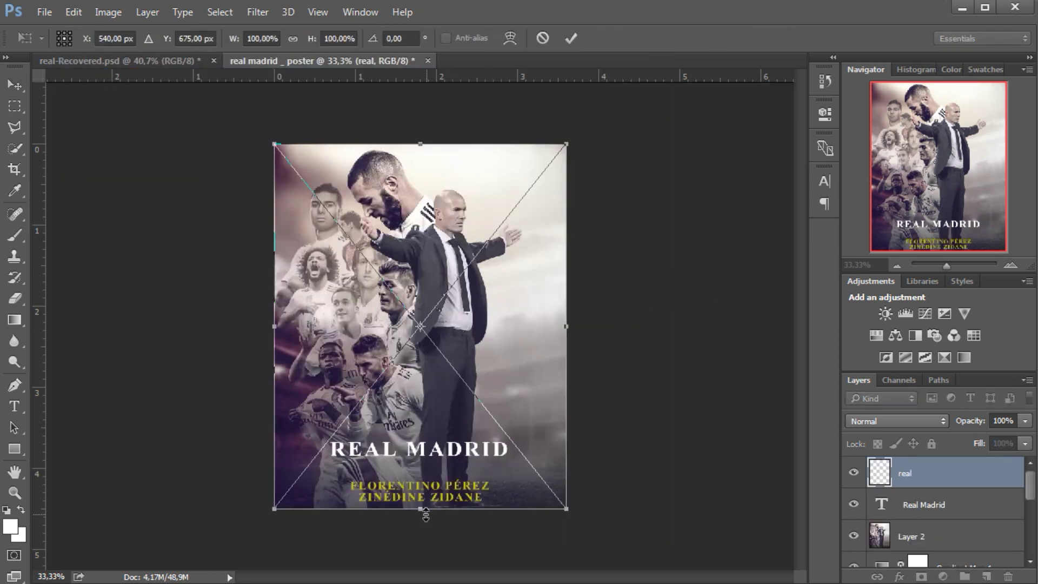
left_click(571, 38)
Move the REAL MADRID title down so it sits directly above the yellow names
left_click(919, 505)
left_click_drag(469, 433, 438, 473)
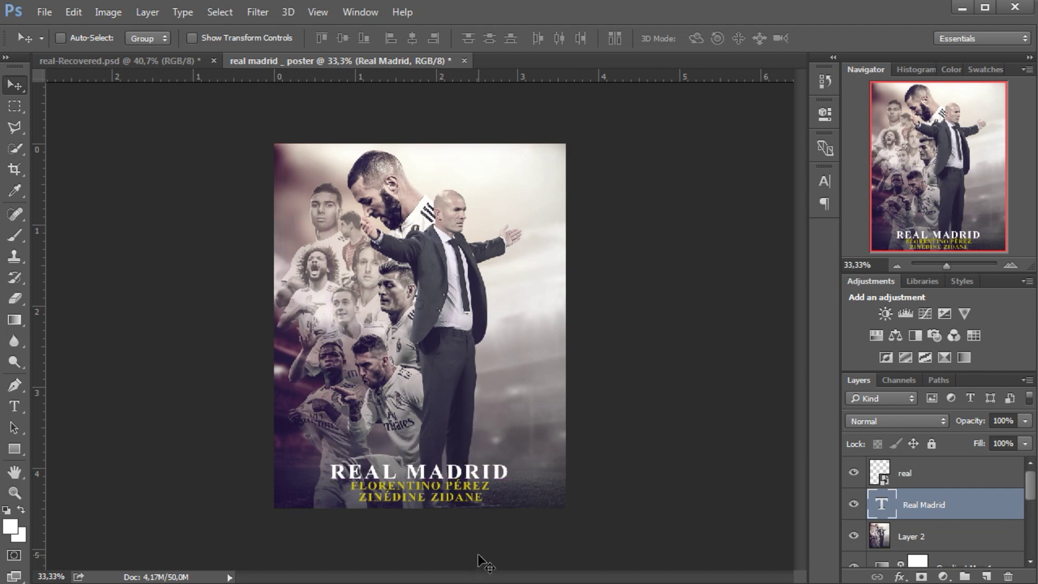
key("Down")
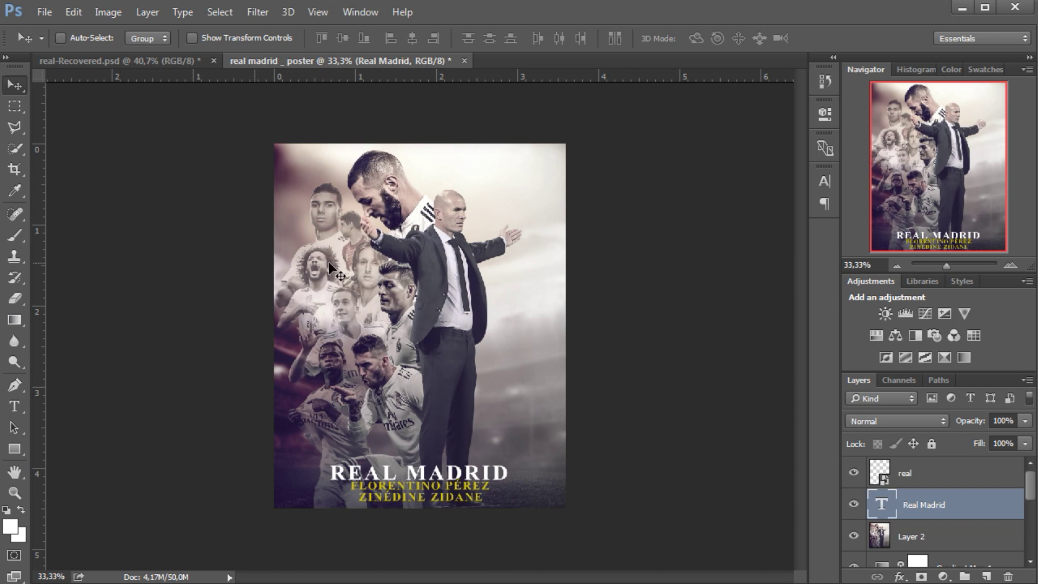
Save the poster as the JPEG real madrid _ poster in the Téléchargements folder with quality 12 (Maximum) and Baseline Standard format
left_click(43, 12)
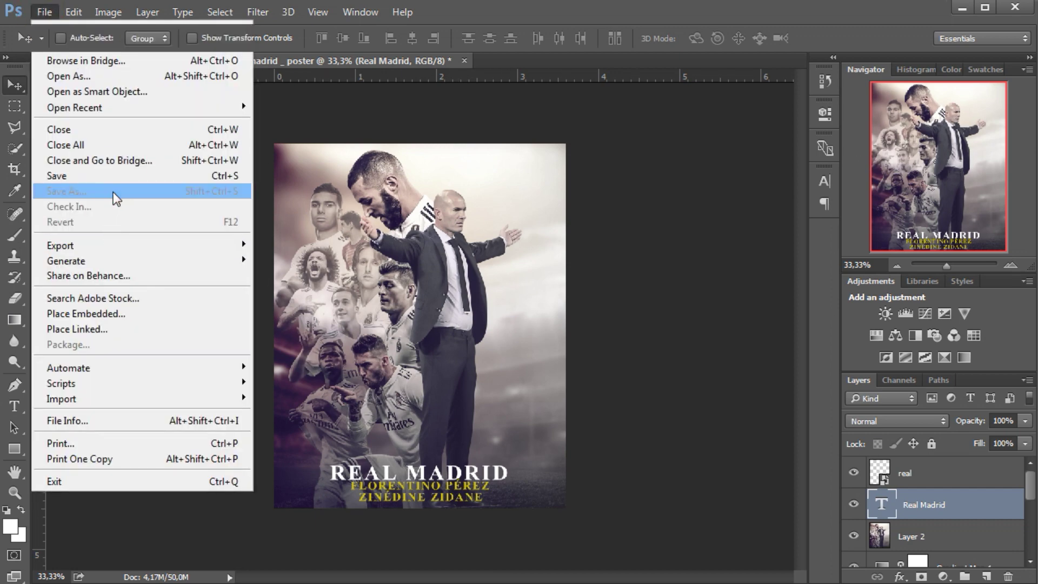
left_click(115, 192)
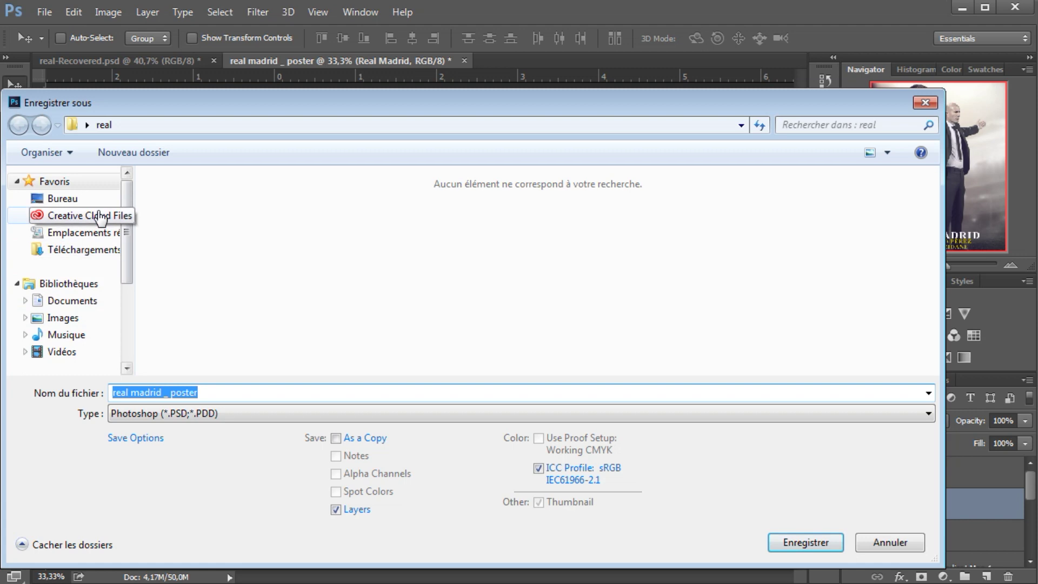
left_click(101, 253)
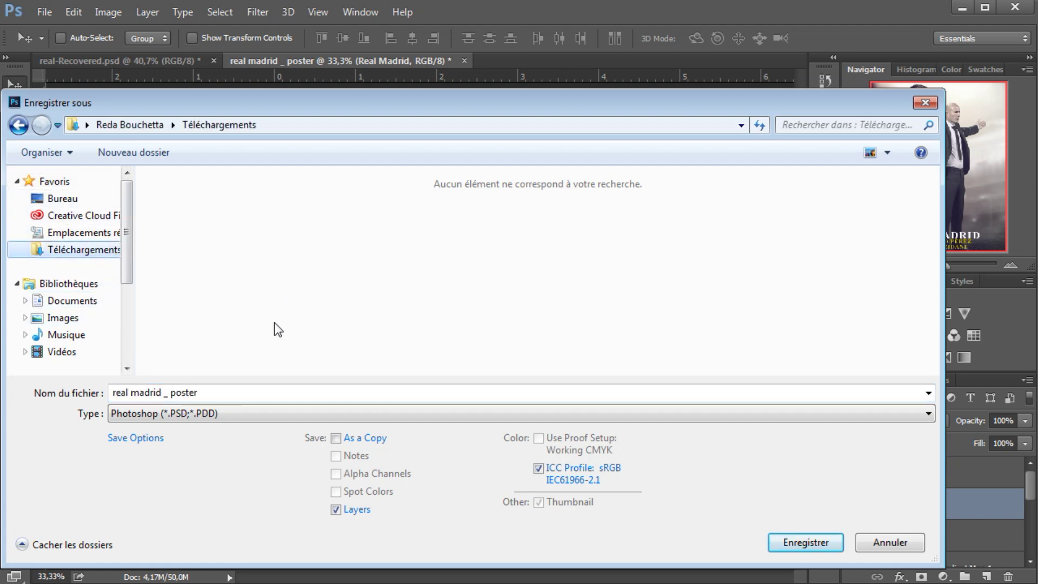
left_click(193, 413)
left_click(214, 263)
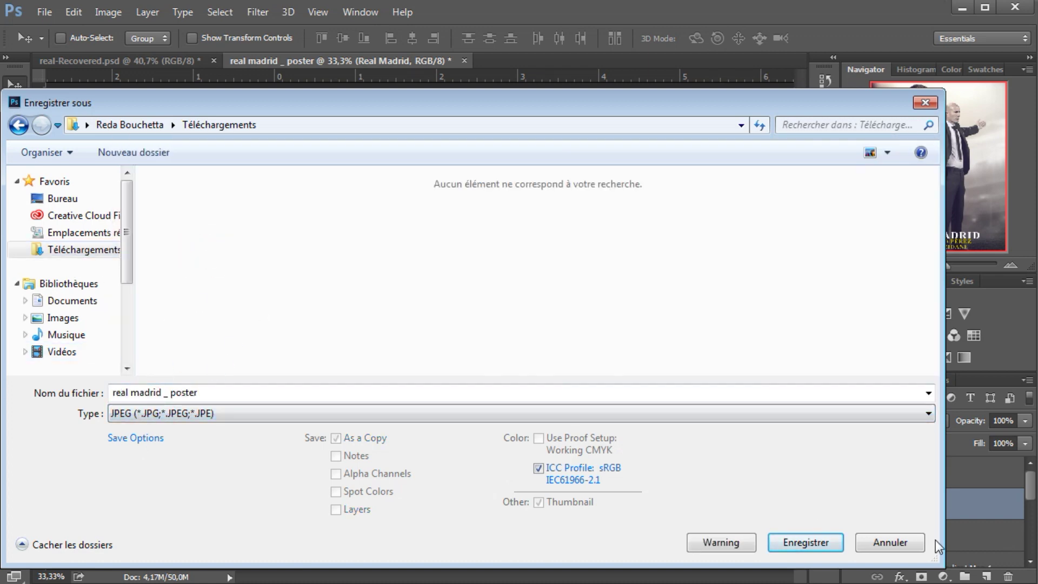
left_click(818, 548)
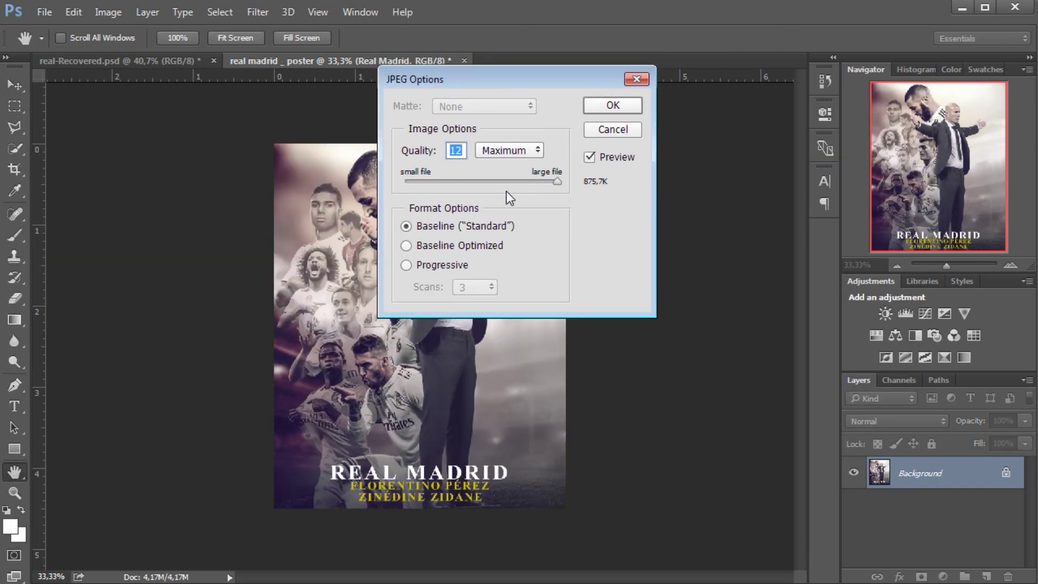
left_click(621, 105)
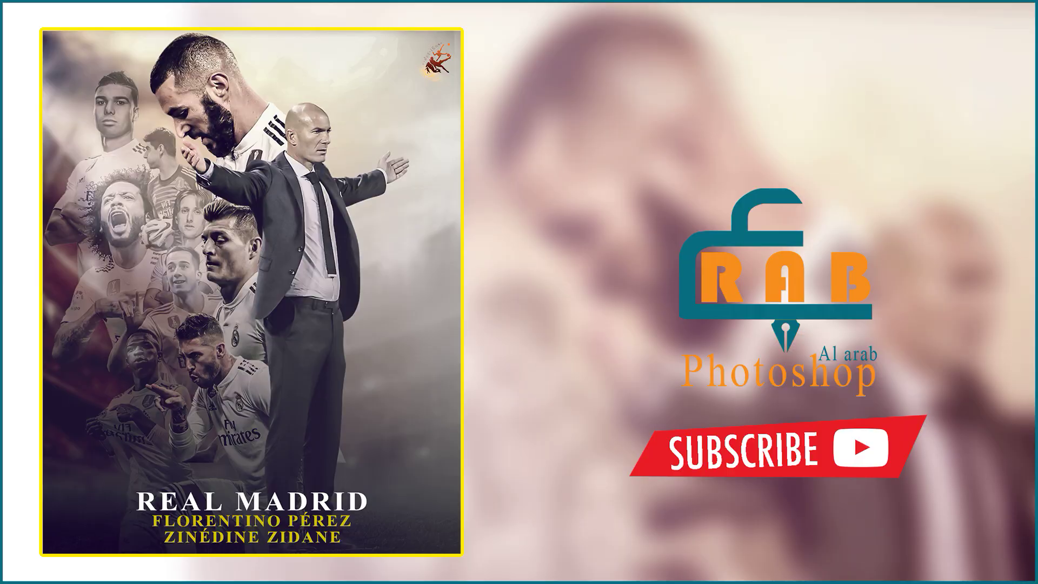